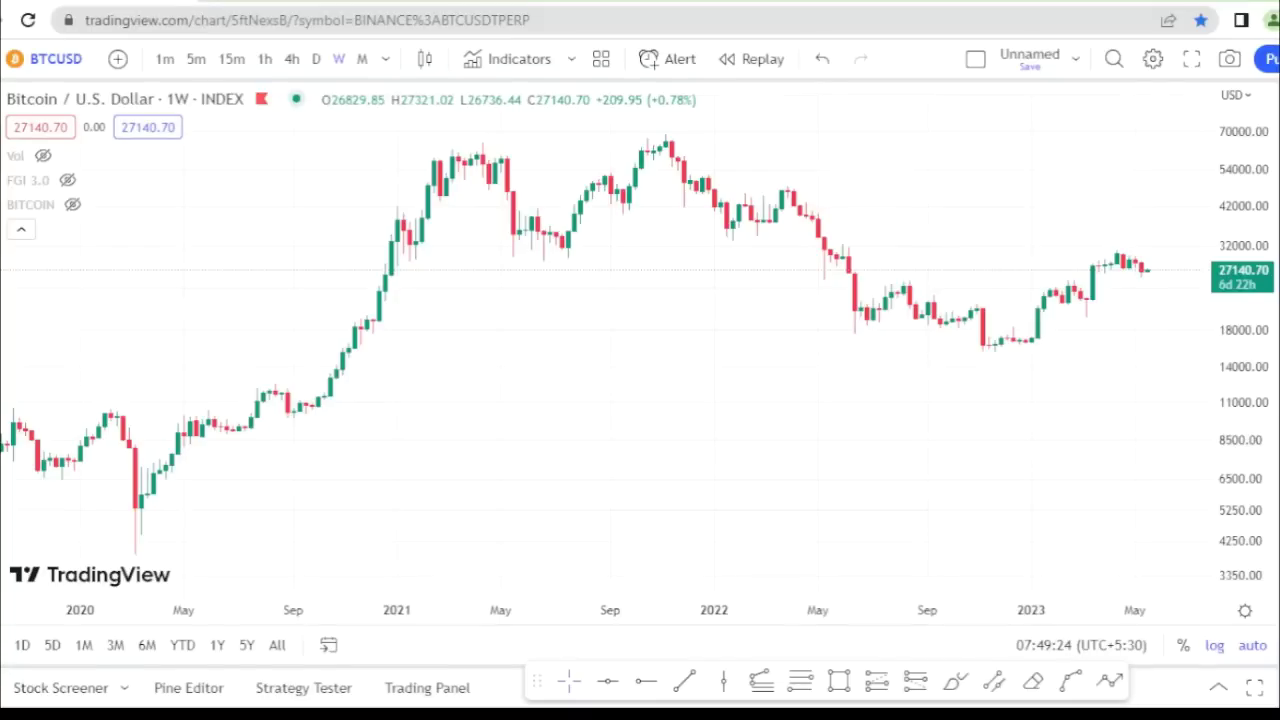
Show the hidden BITCOIN indicator over the recent weekly candles
drag(1235, 457, 1238, 296)
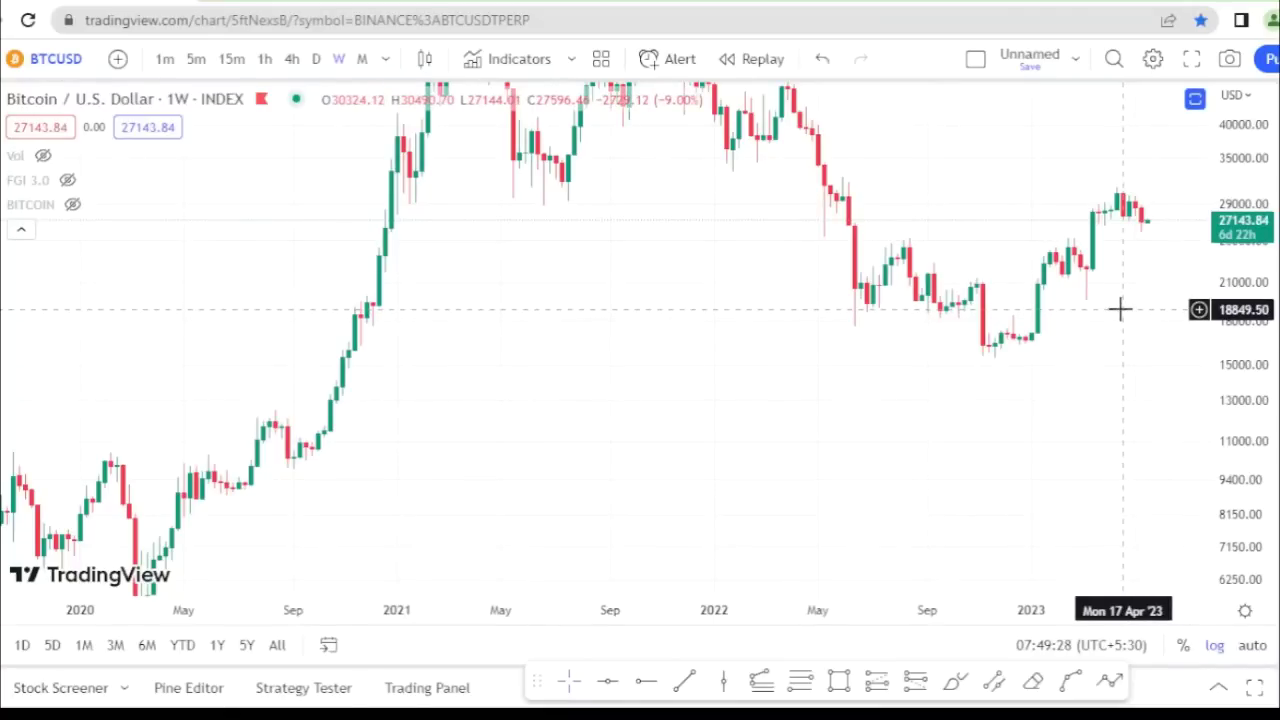
drag(1098, 293, 882, 340)
scroll(1030, 299, up, 1)
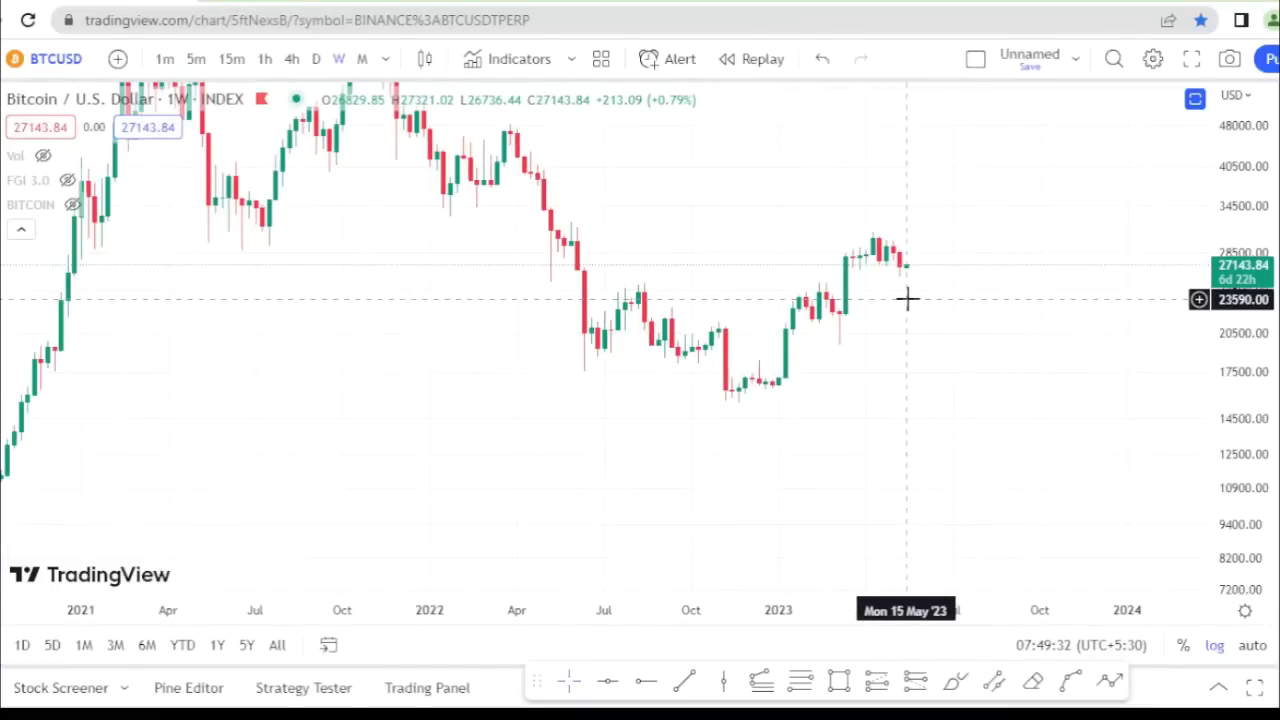
drag(1245, 404, 1251, 230)
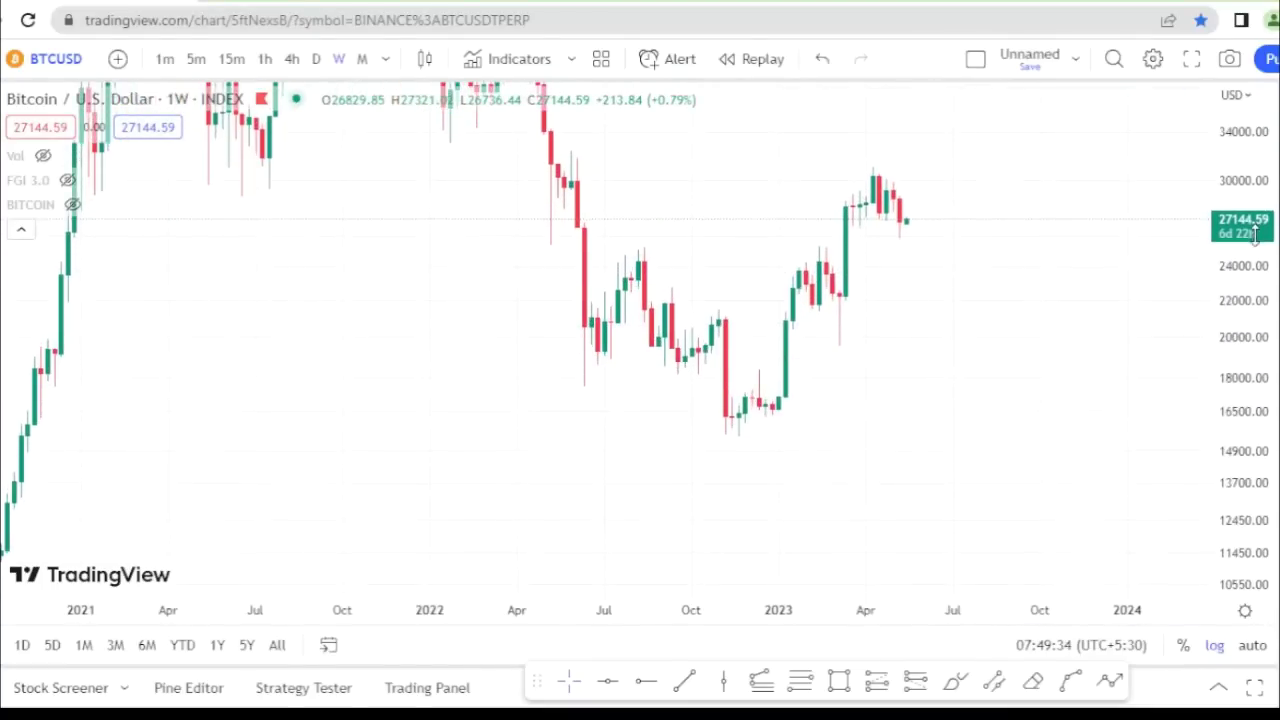
scroll(706, 229, up, 4)
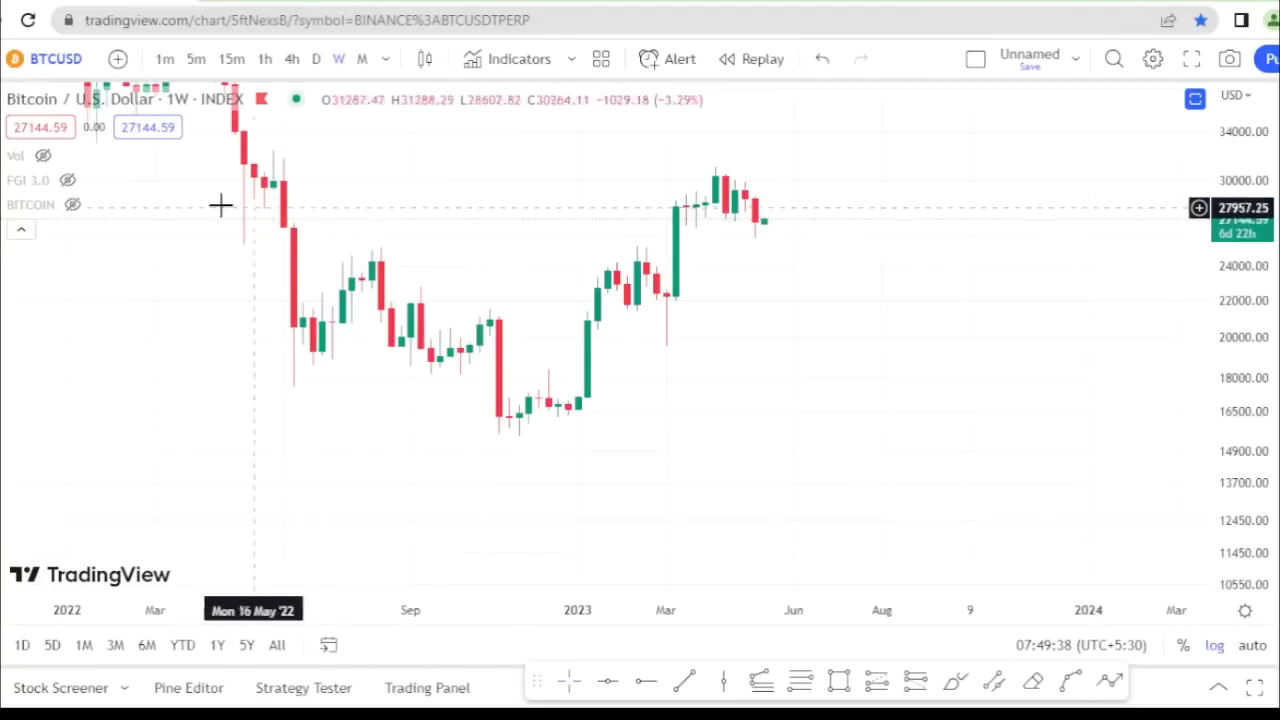
click(74, 204)
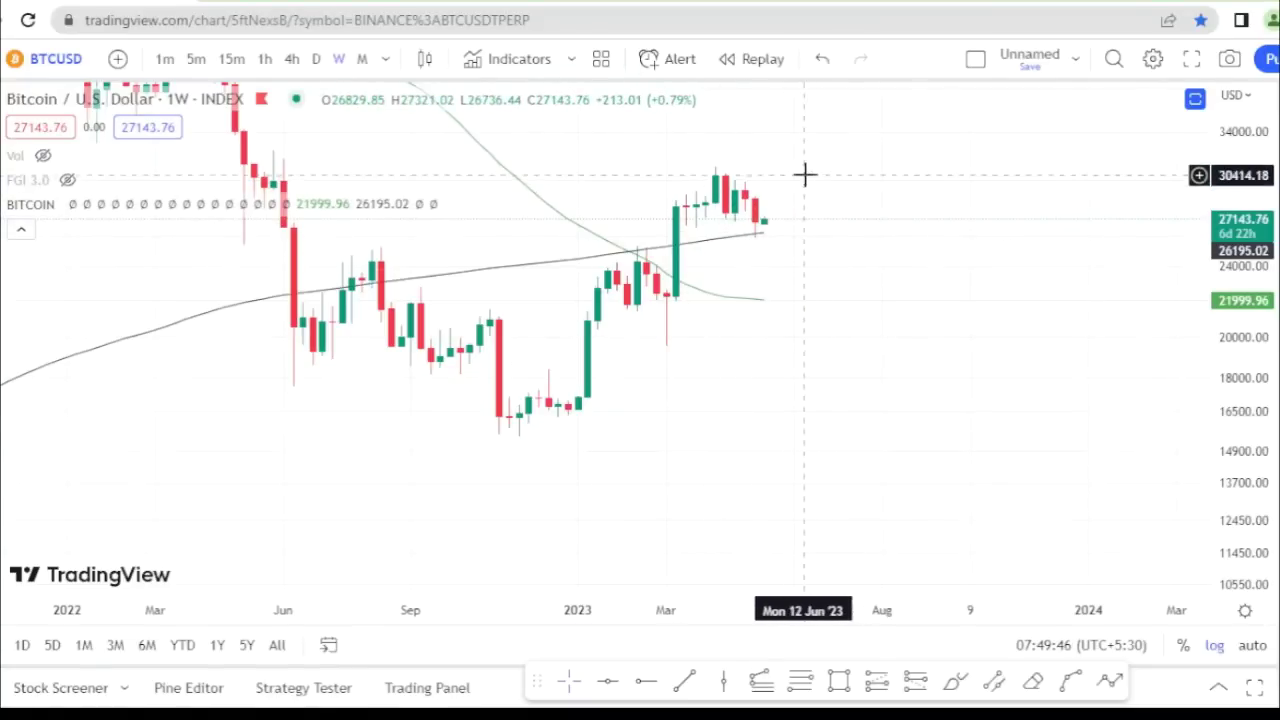
Briefly show the FGI 3.0 indicator over the recent weekly candles and hide it again
drag(803, 177, 933, 201)
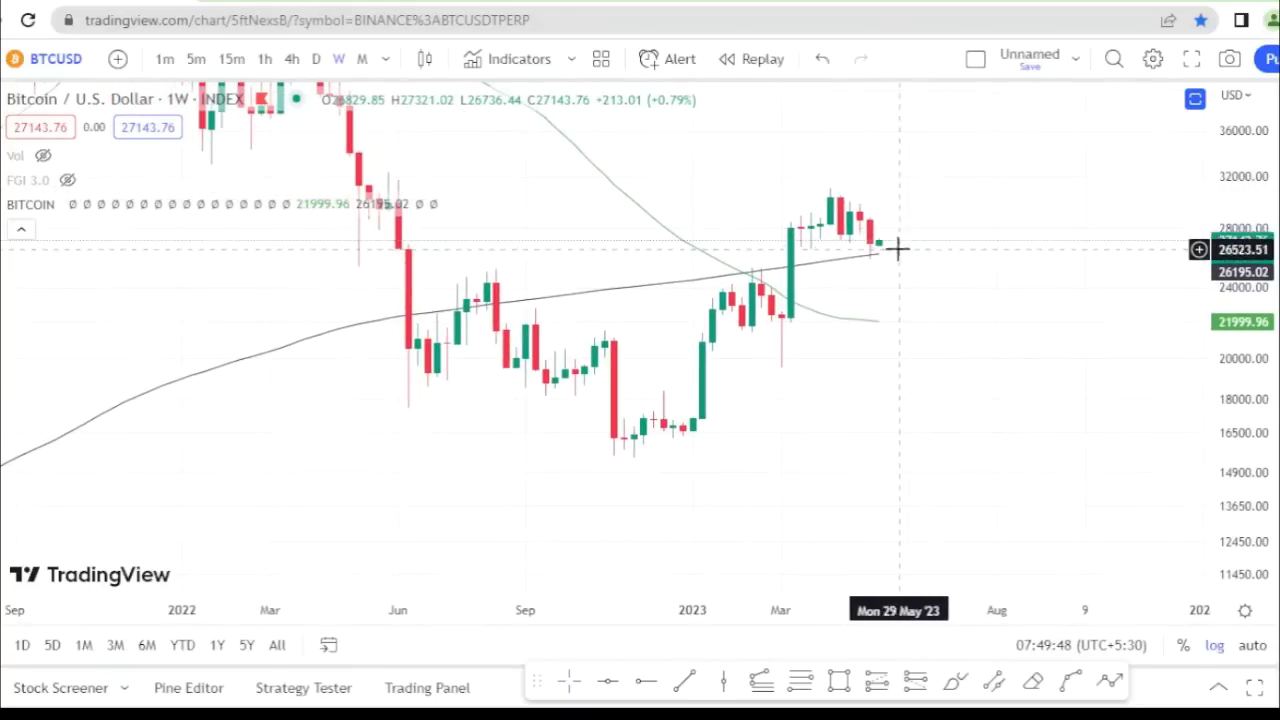
drag(1234, 376, 1236, 208)
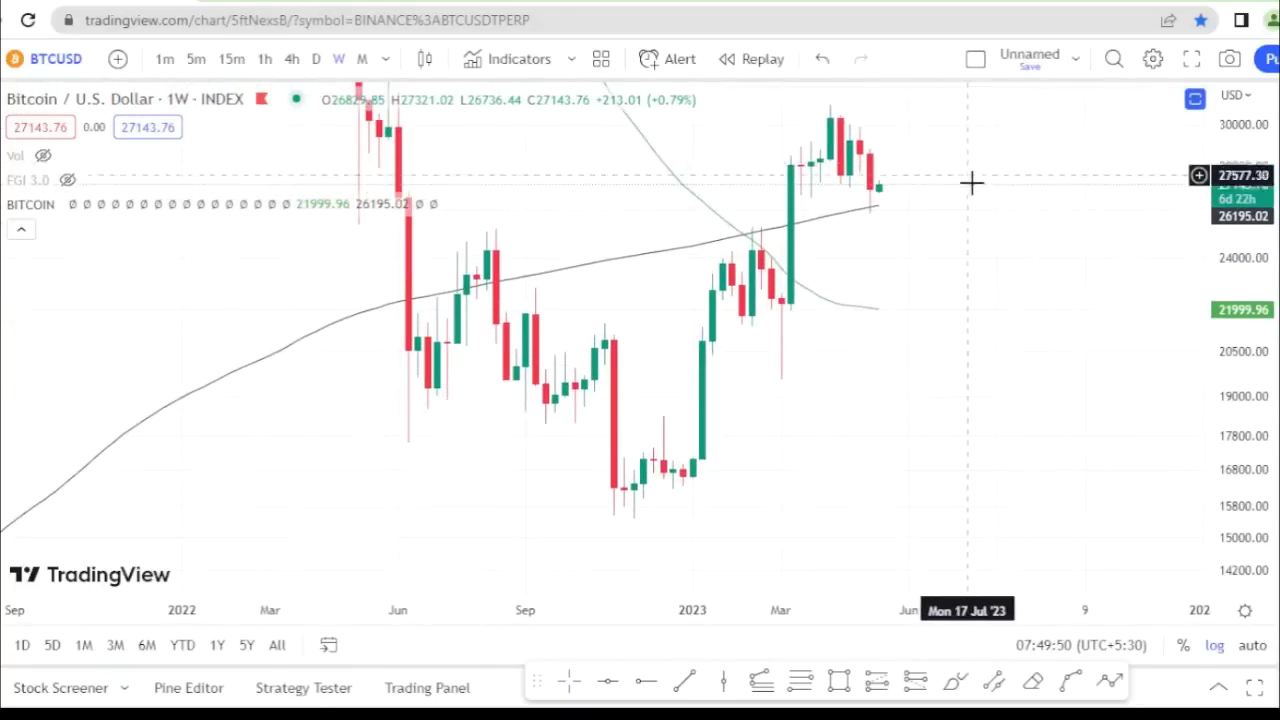
drag(971, 183, 975, 221)
click(68, 180)
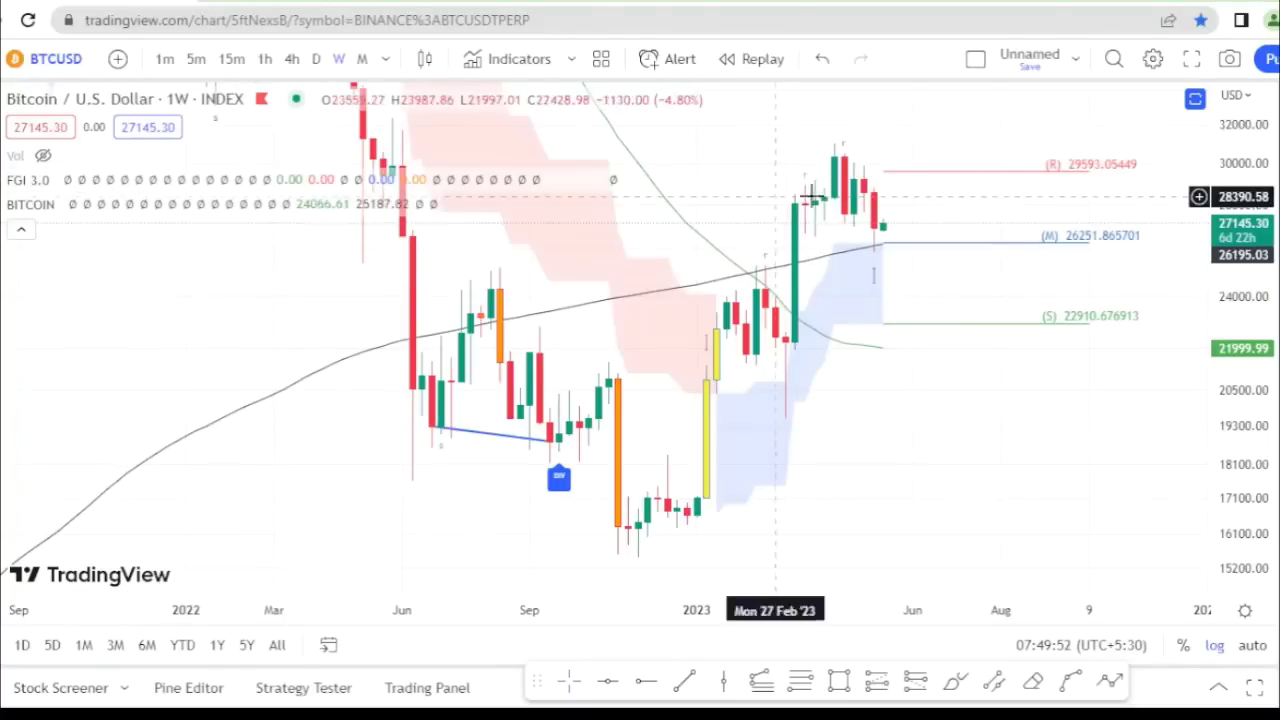
drag(937, 141, 928, 185)
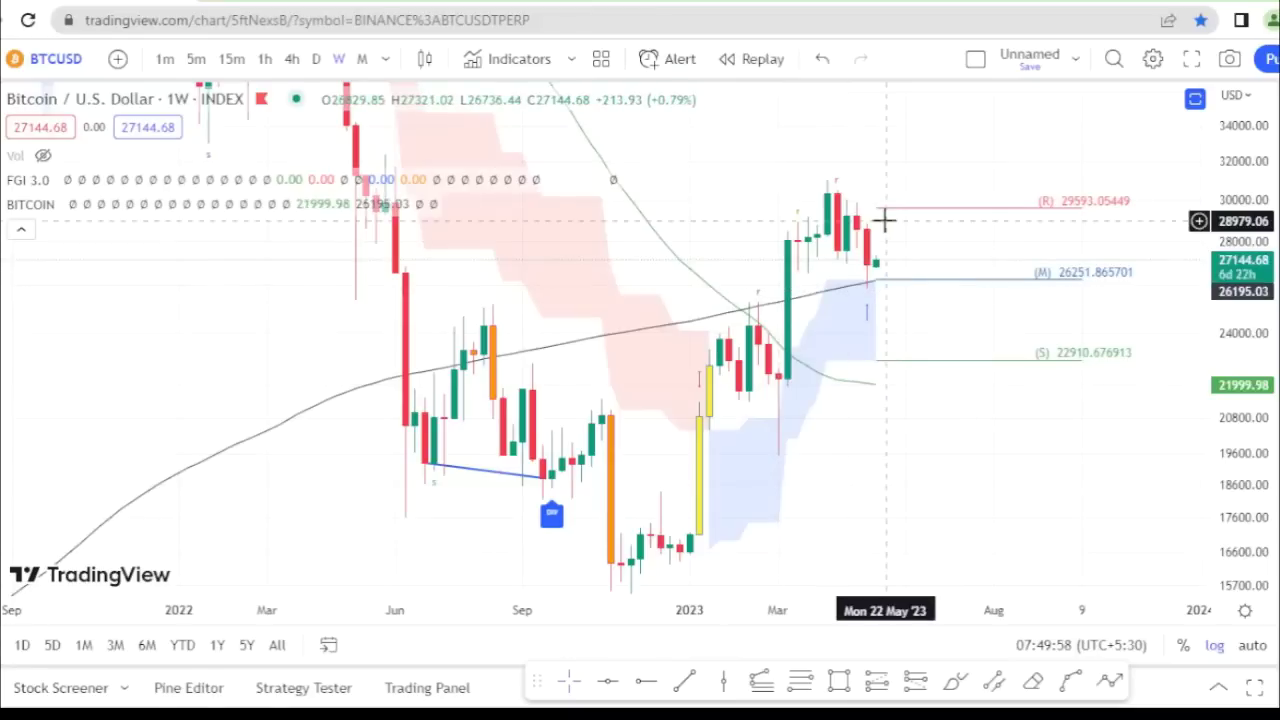
scroll(884, 222, down, 1)
scroll(885, 221, down, 1)
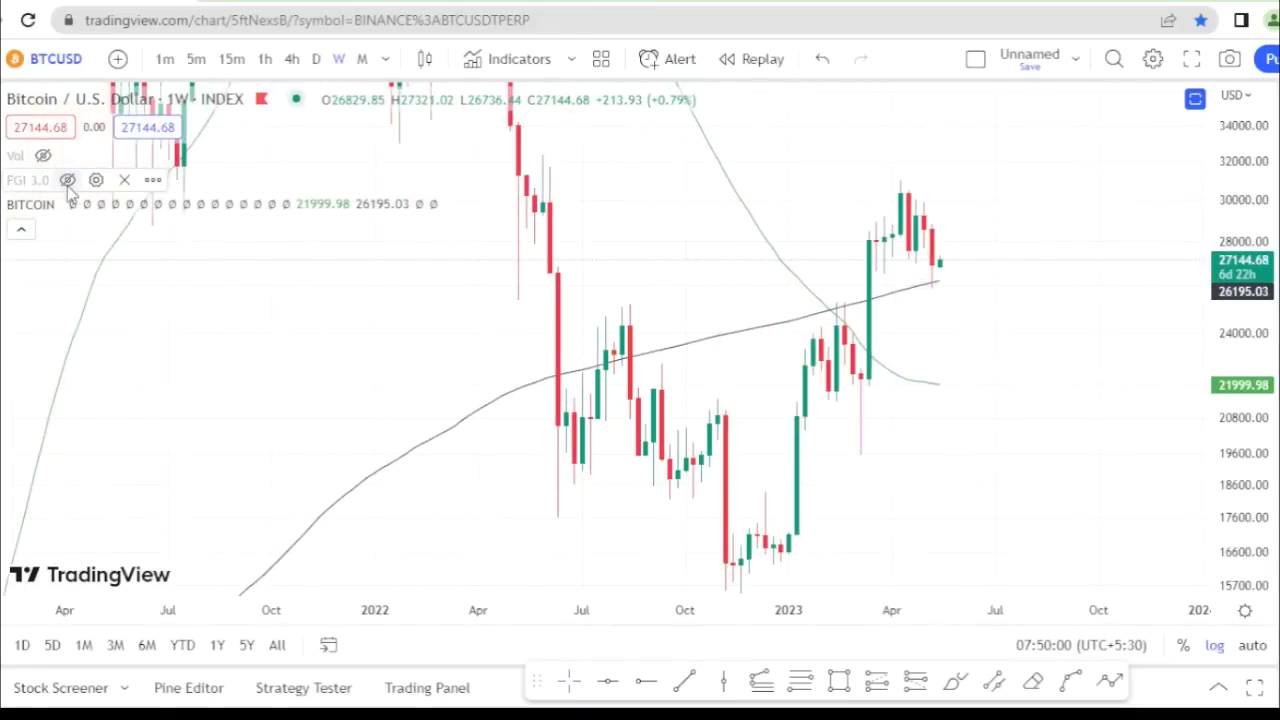
Examine how the weekly candles around the late 2018 and March 2020 lows sit against the BITCOIN indicator's moving averages
scroll(789, 305, down, 1)
scroll(789, 305, down, 1)
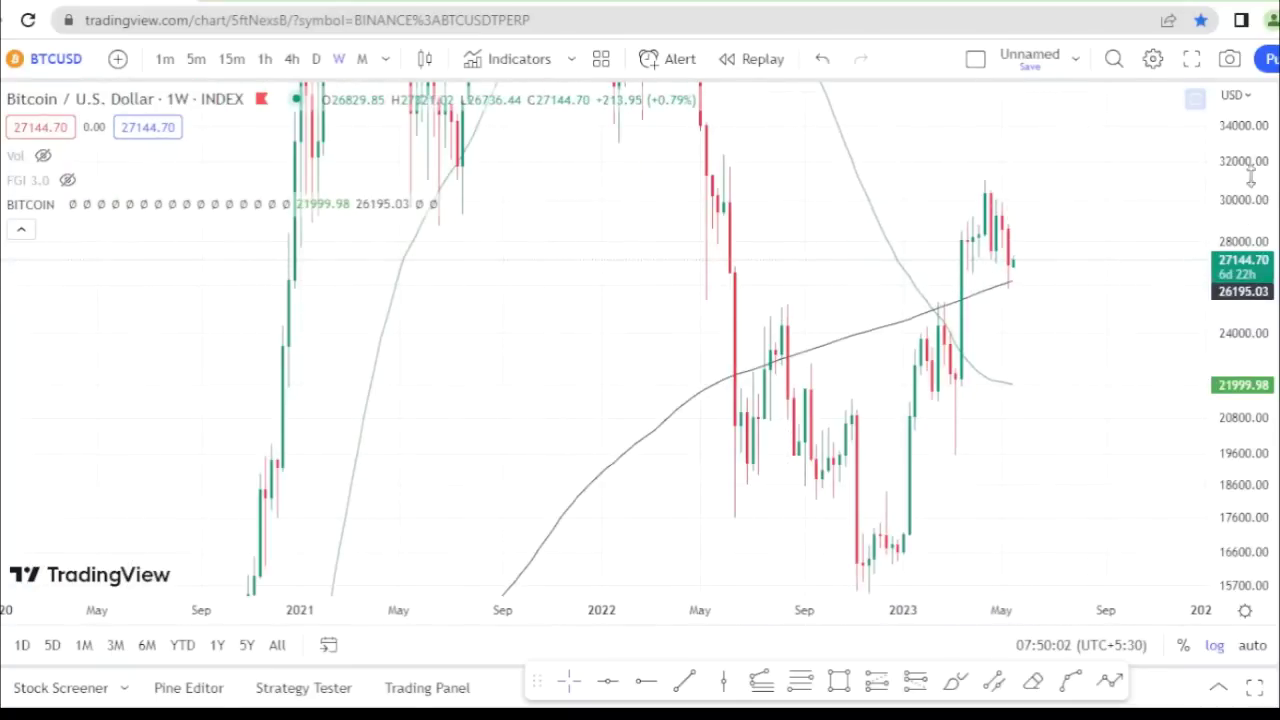
drag(1250, 175, 1240, 378)
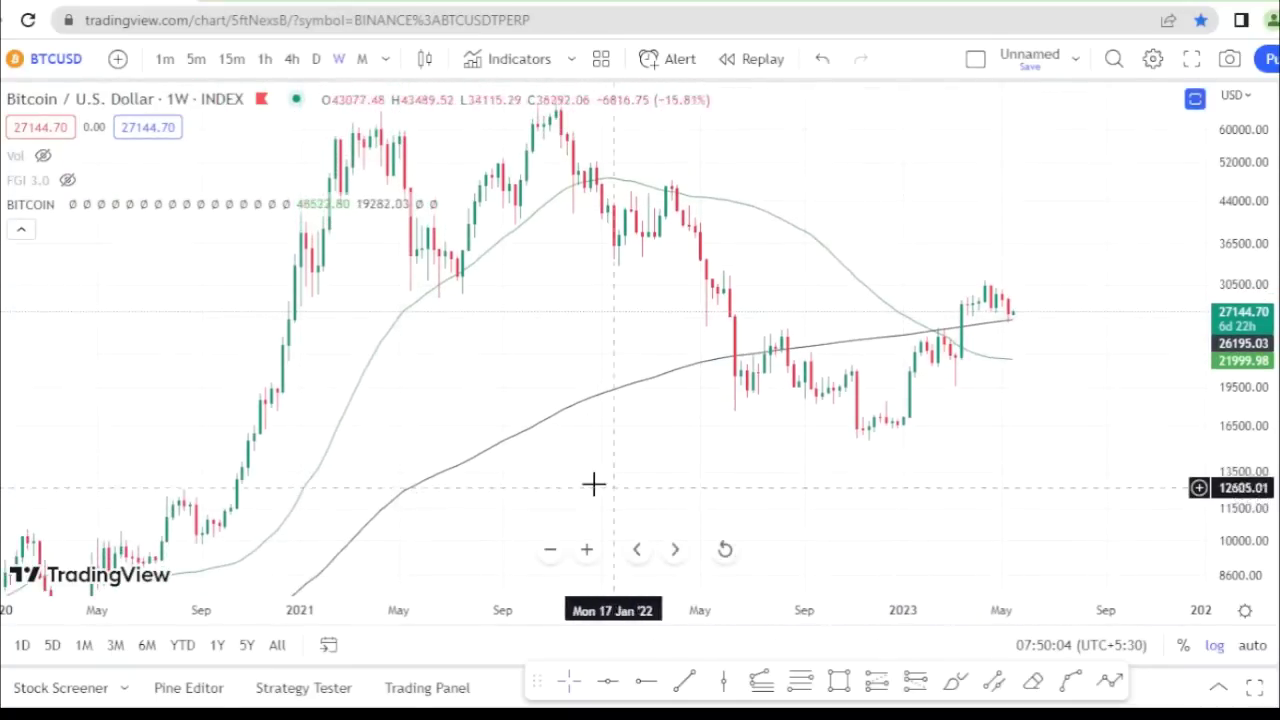
drag(660, 453, 1055, 212)
scroll(1055, 212, down, 2)
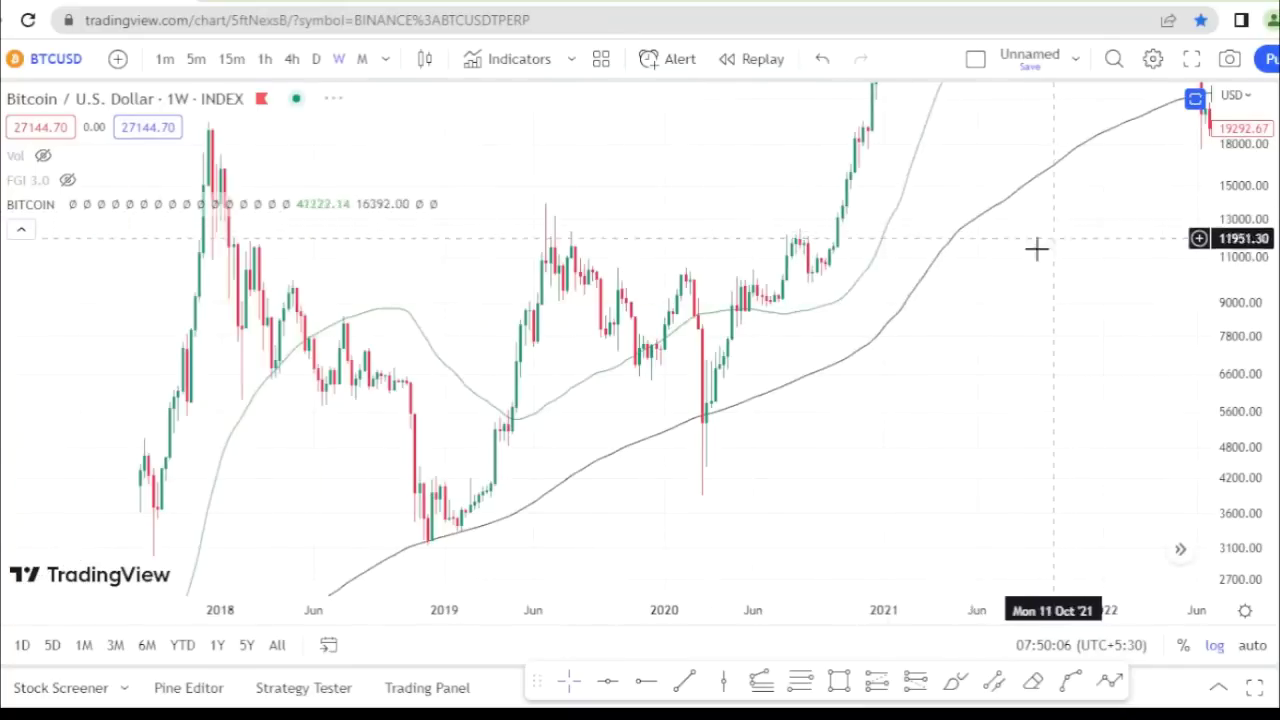
drag(434, 306, 865, 140)
scroll(845, 178, up, 2)
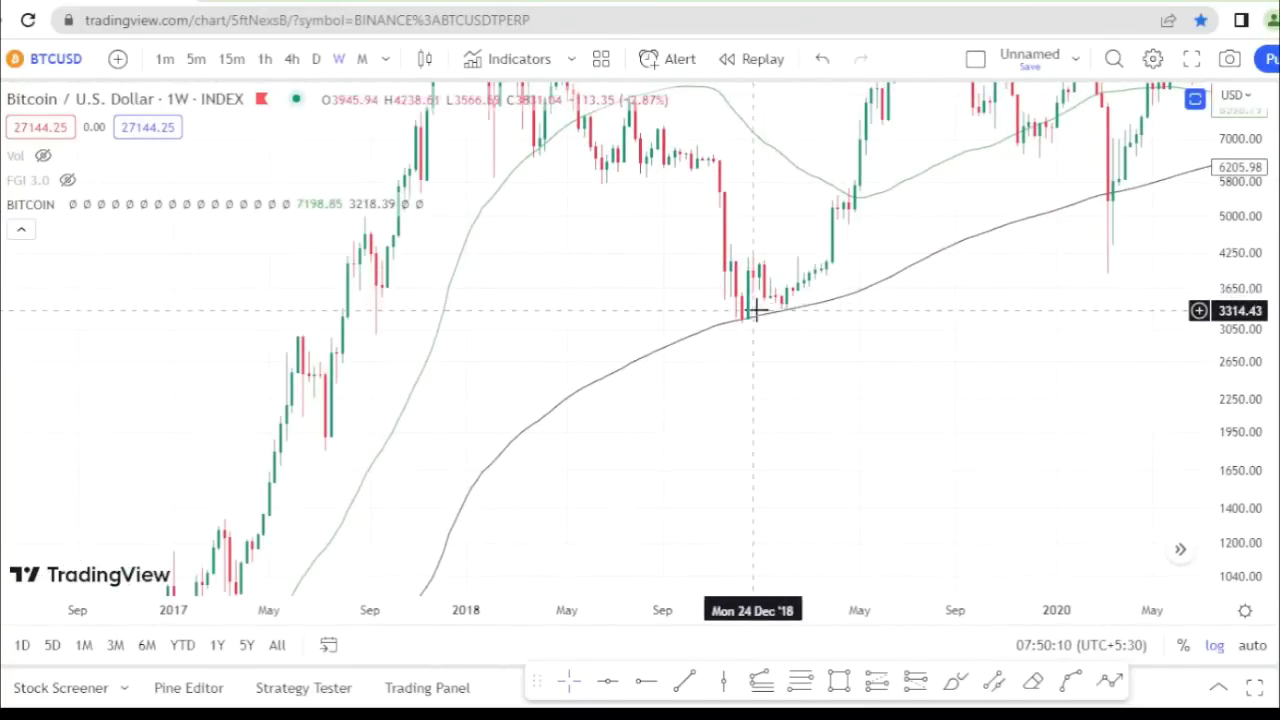
drag(907, 235, 743, 342)
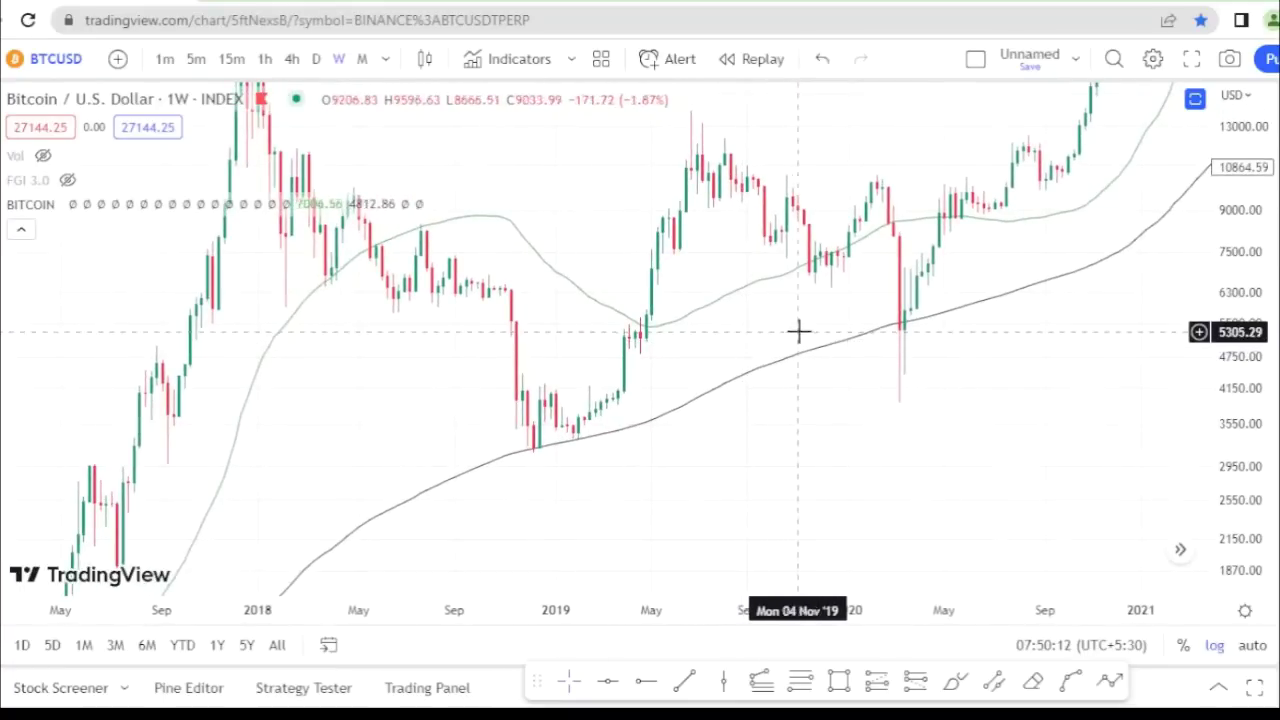
scroll(799, 331, up, 2)
scroll(837, 340, up, 1)
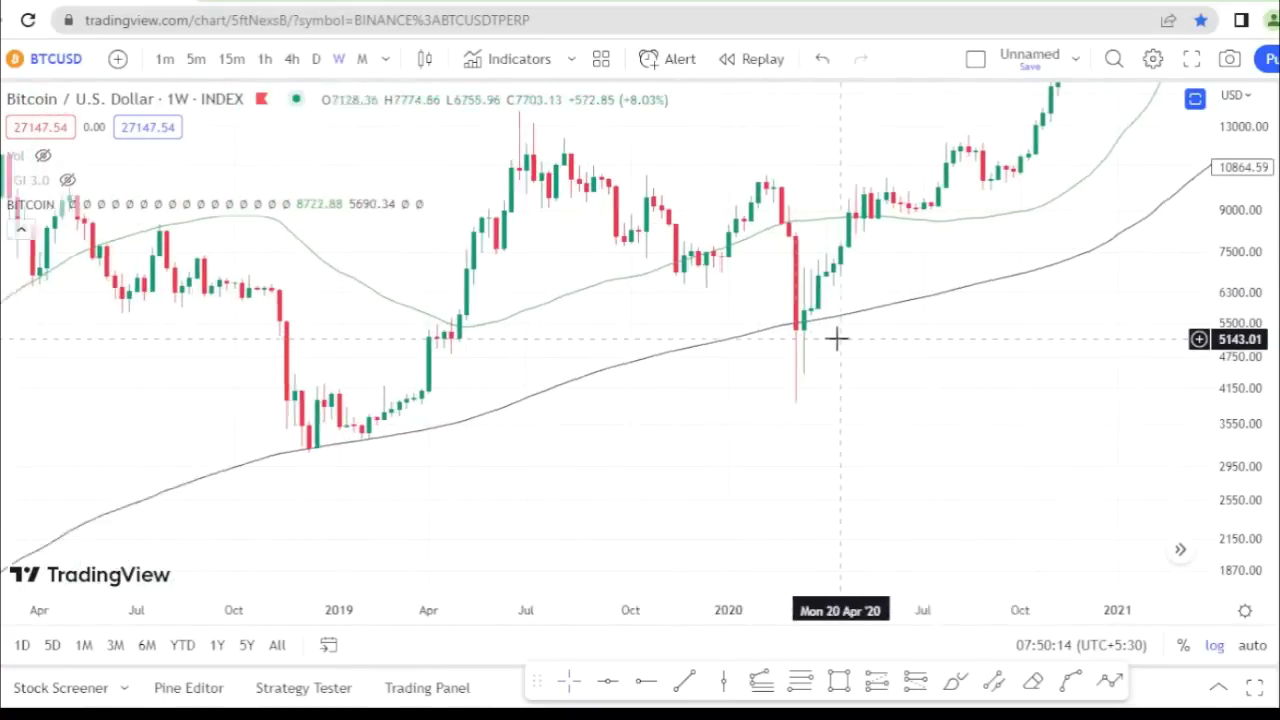
scroll(836, 340, up, 1)
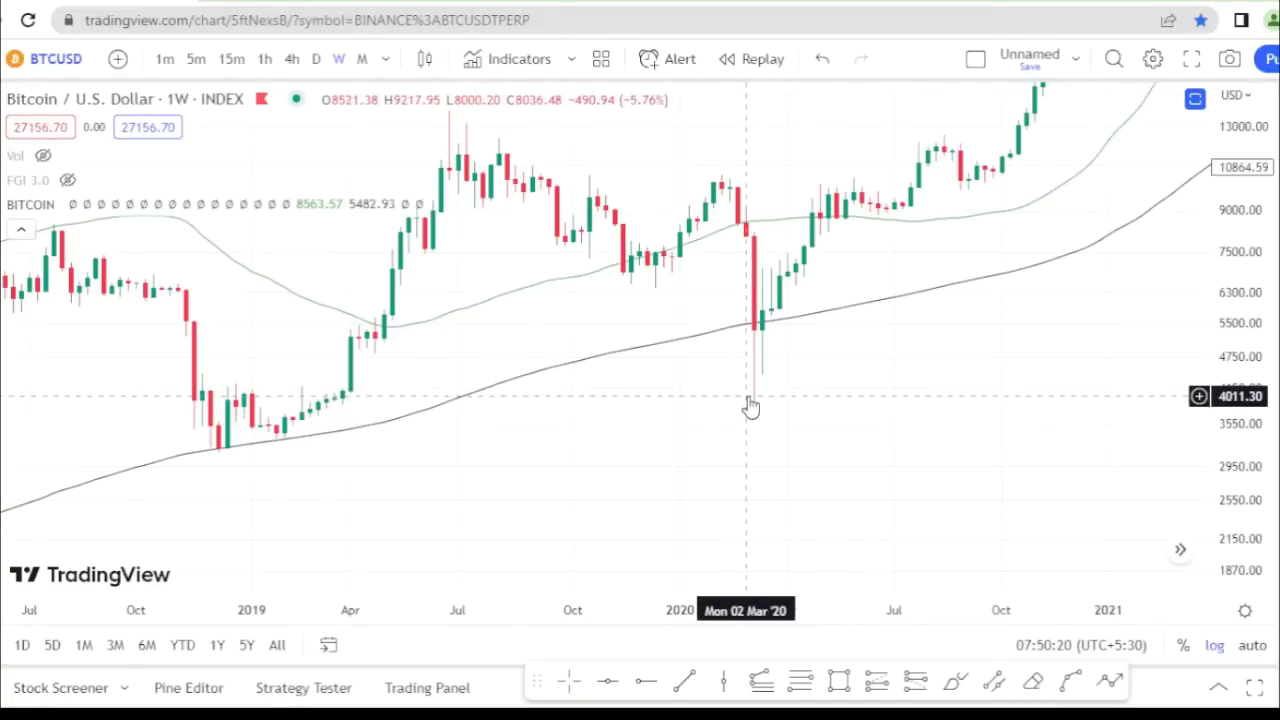
scroll(1028, 190, down, 1)
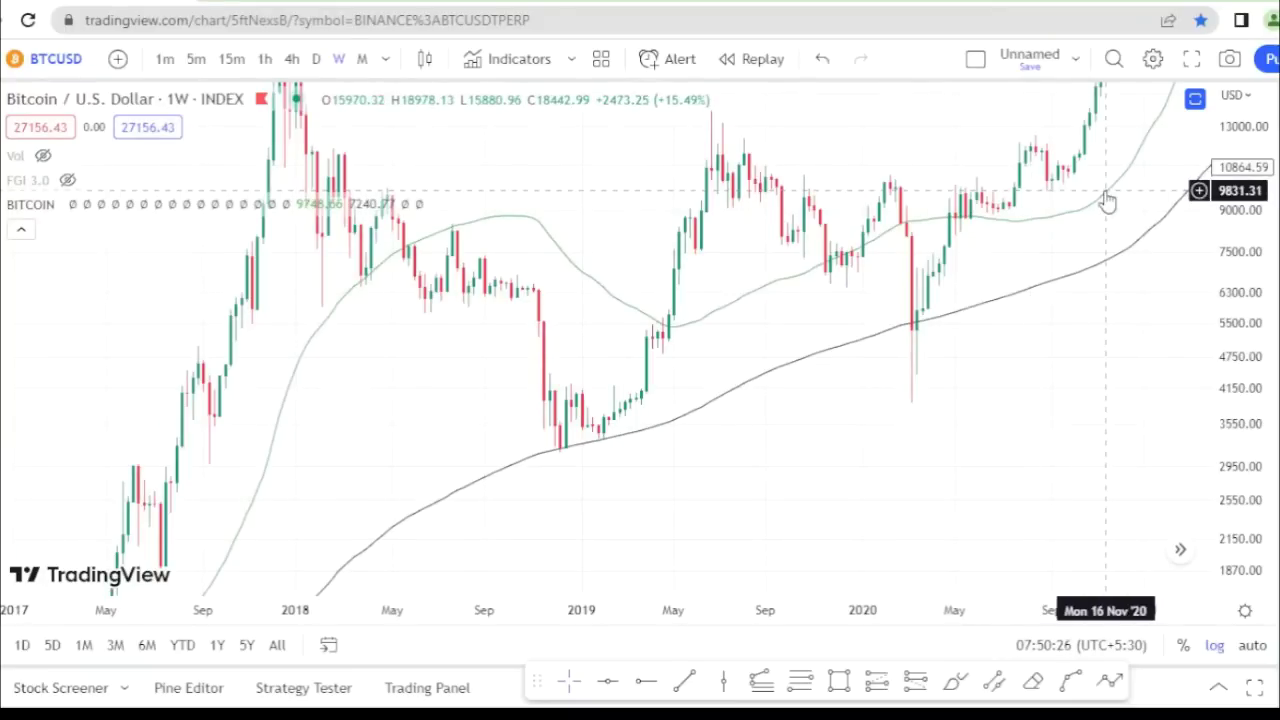
Return to the latest 2023 weekly candles and show the FGI 3.0 indicator alongside the moving averages
drag(1107, 202, 600, 346)
drag(1006, 251, 700, 337)
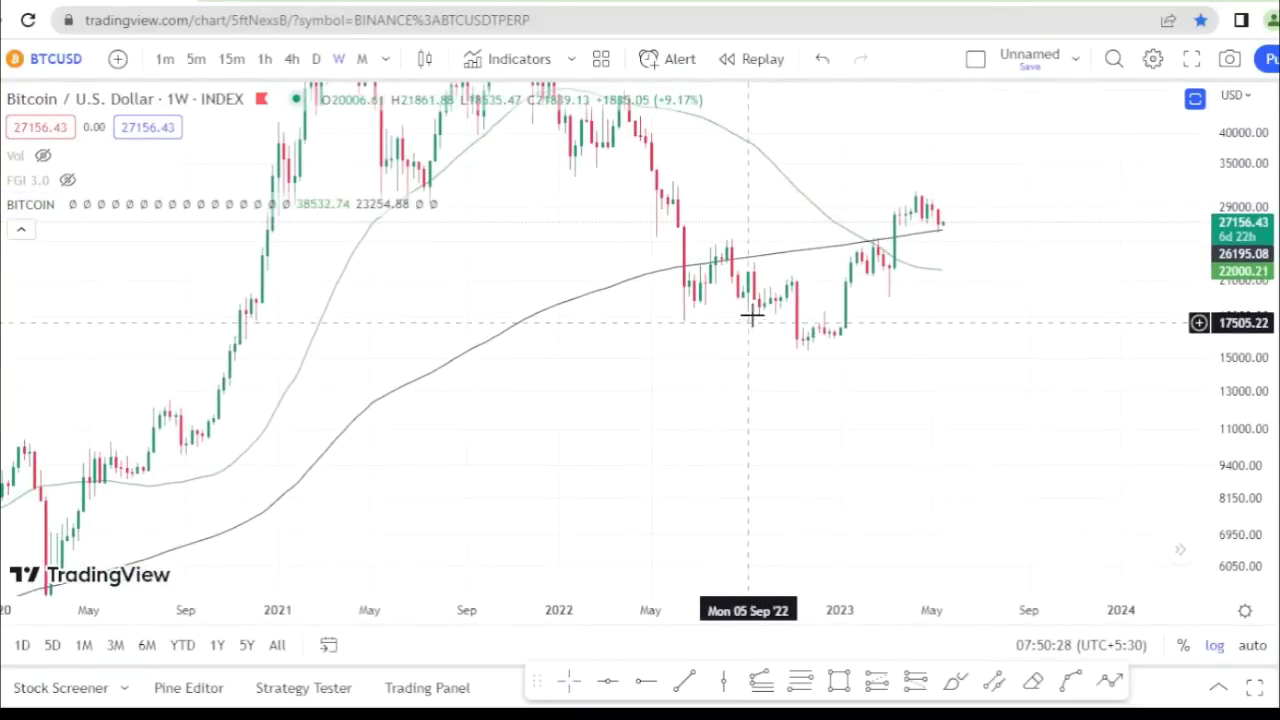
scroll(700, 305, up, 1)
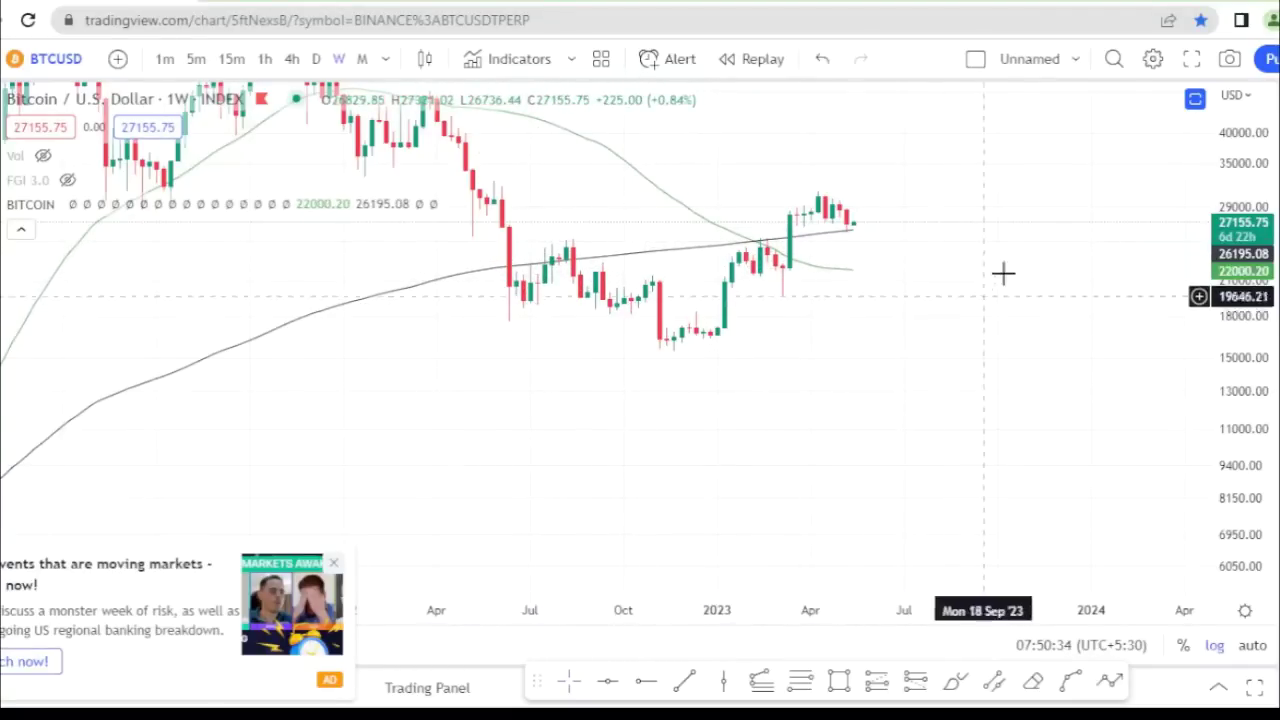
drag(1017, 257, 1063, 320)
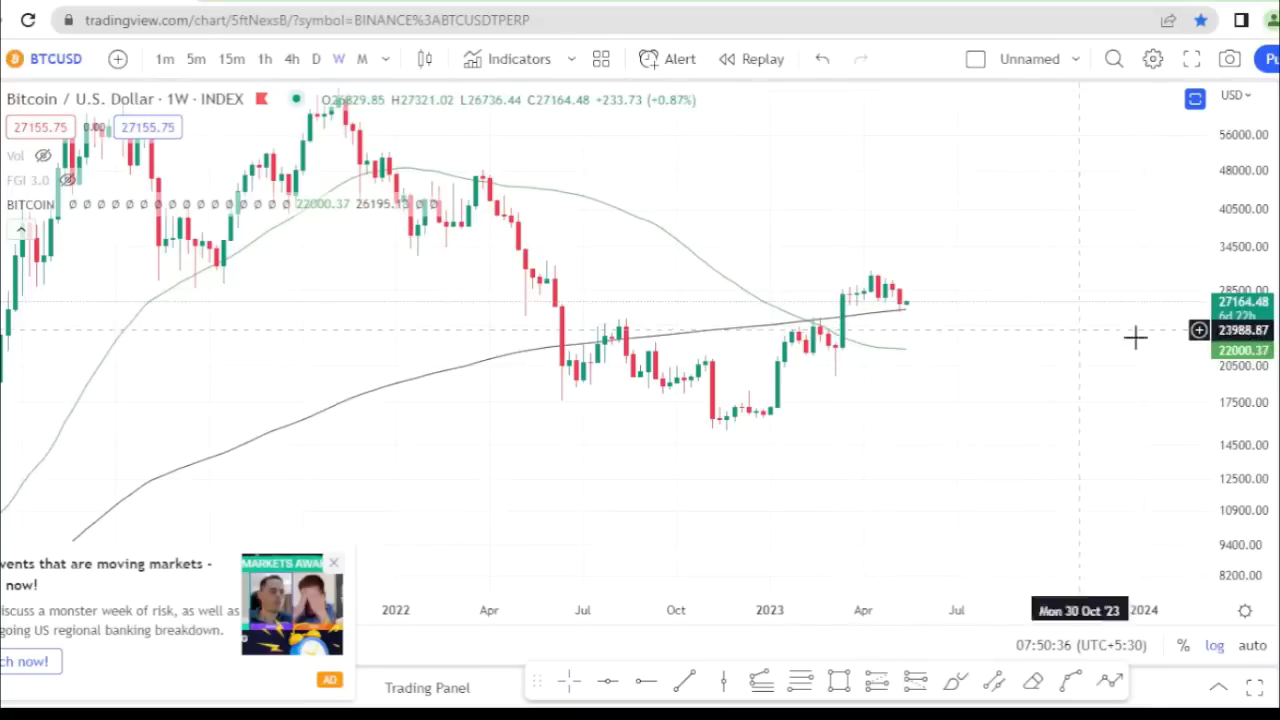
drag(1237, 432, 1237, 402)
scroll(846, 277, up, 3)
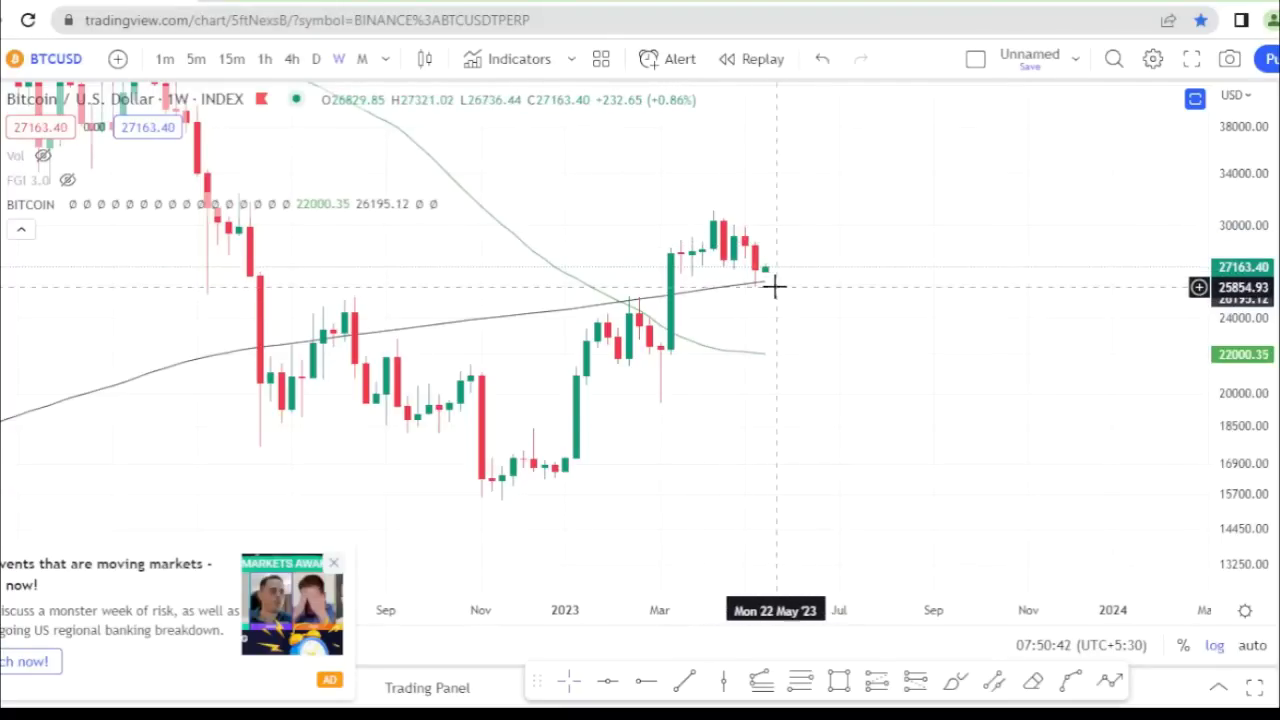
mouse_move(98, 208)
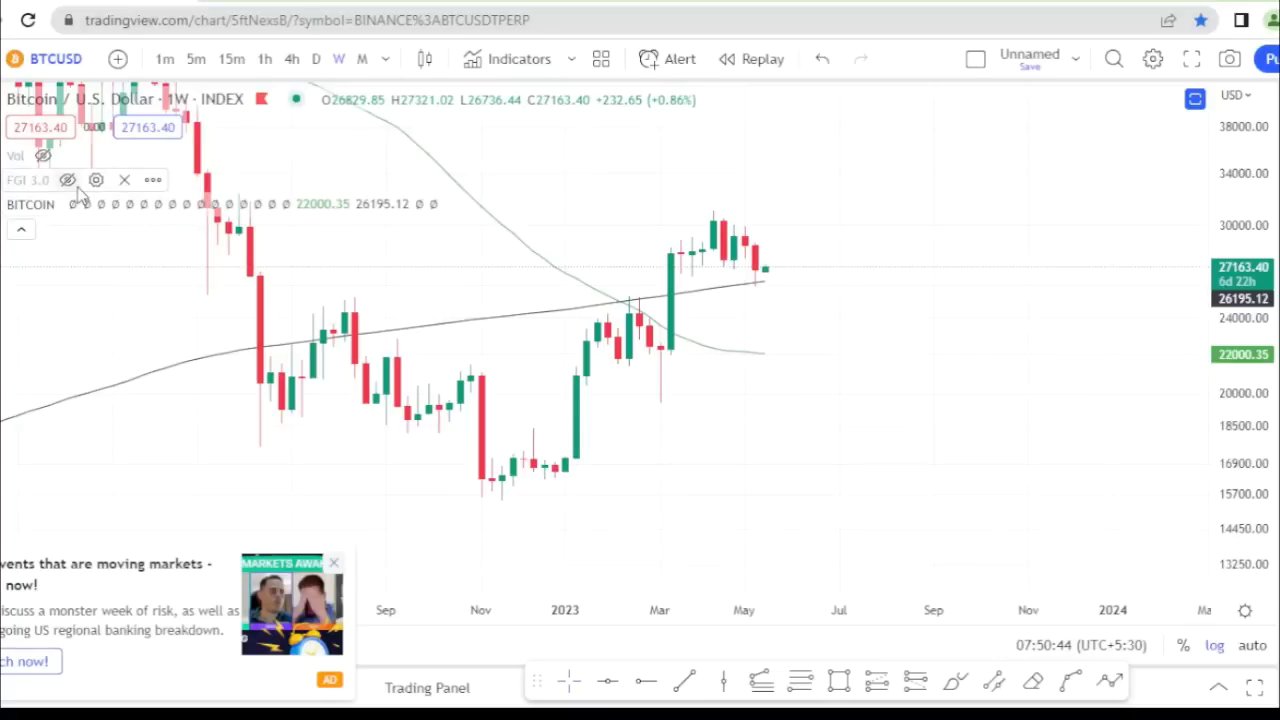
click(68, 180)
drag(873, 184, 974, 201)
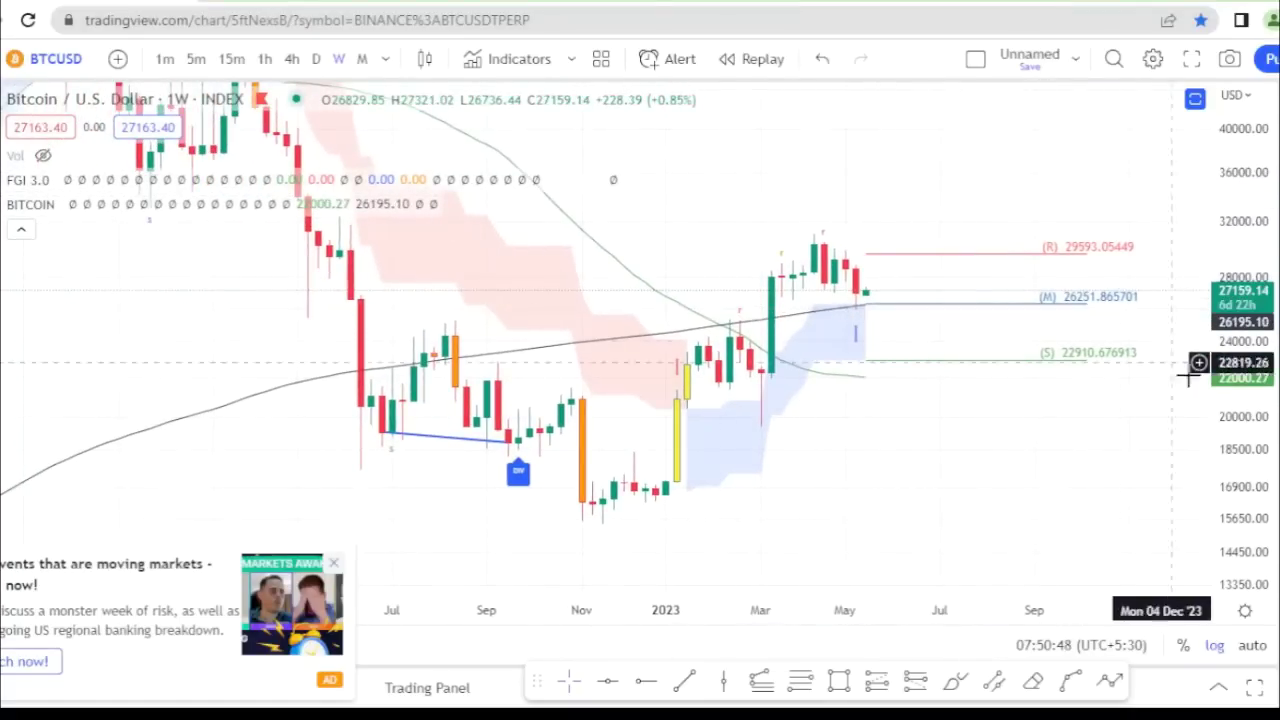
drag(1238, 444, 1238, 258)
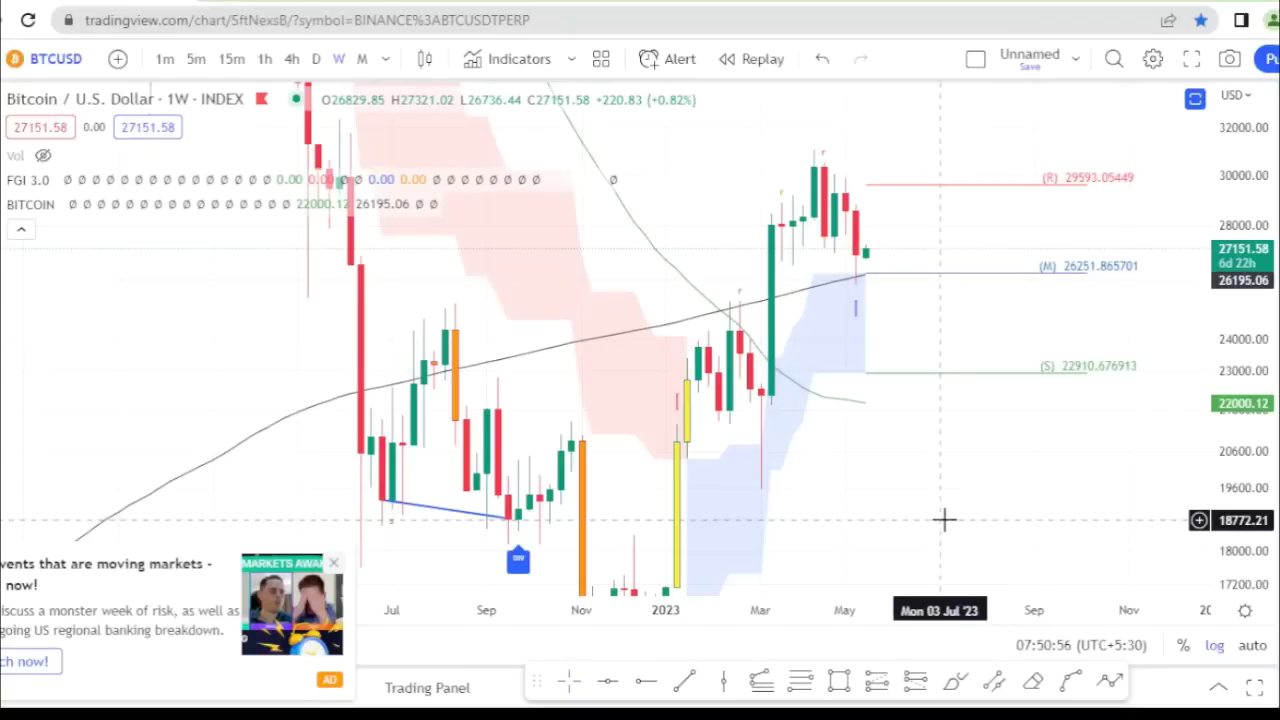
Check the latest weekly candles against the FGI 3.0 levels and switch the chart to the daily timeframe
scroll(944, 519, right, 1)
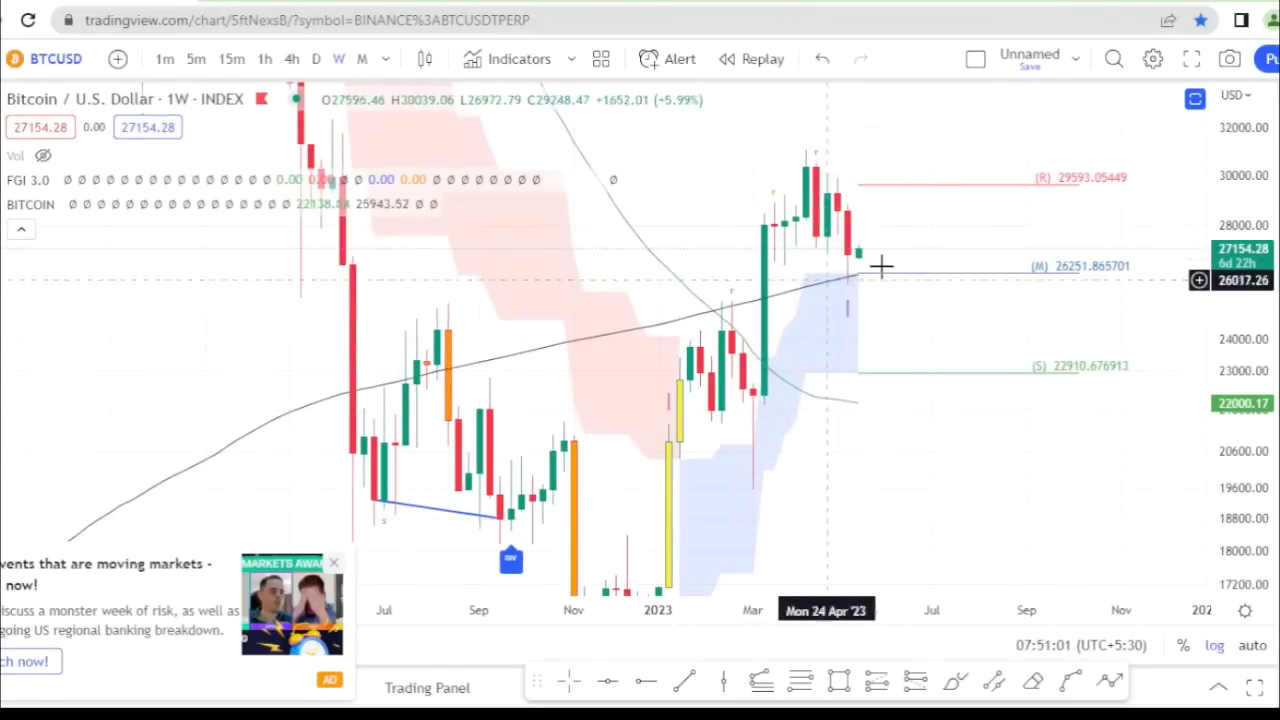
drag(963, 234, 849, 345)
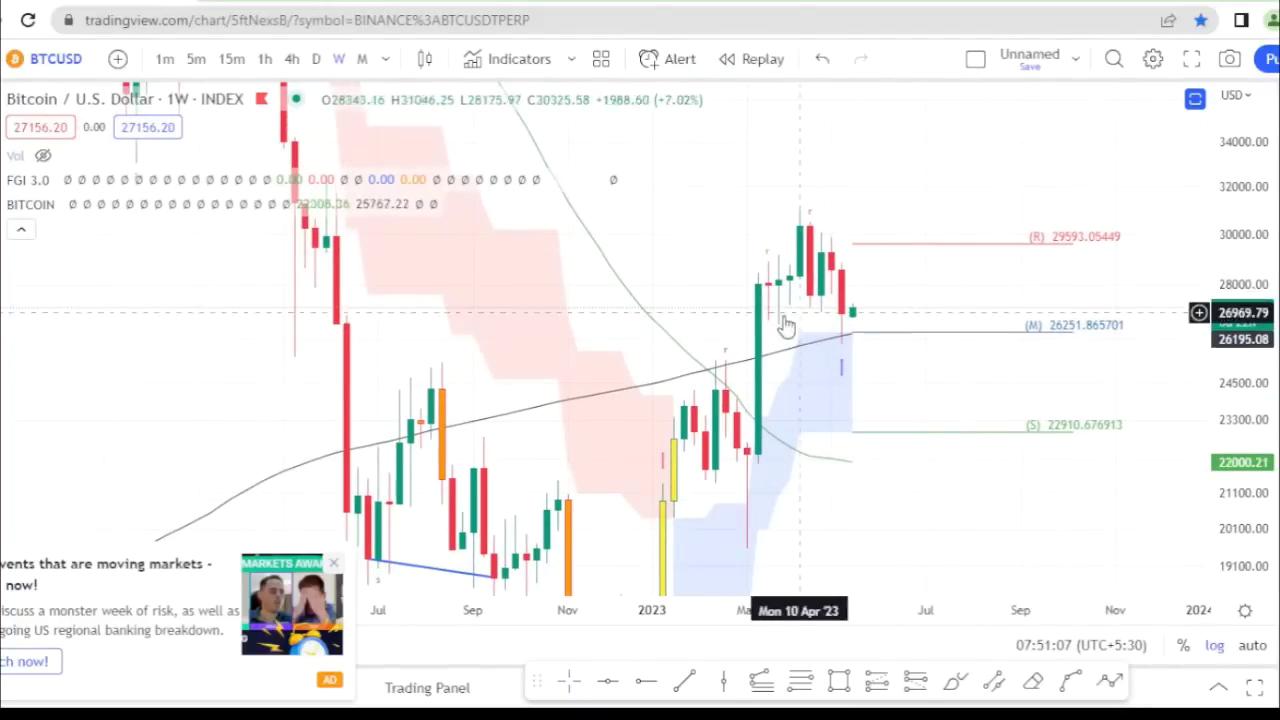
scroll(893, 315, up, 1)
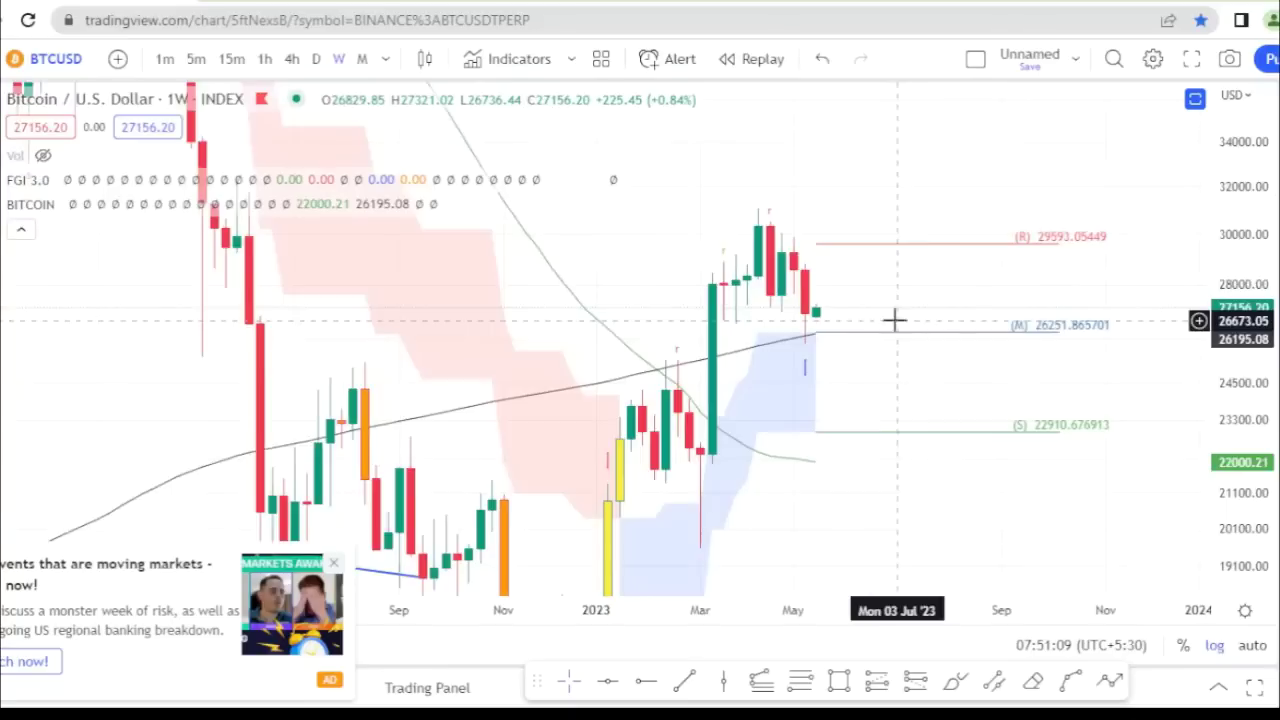
scroll(777, 330, up, 1)
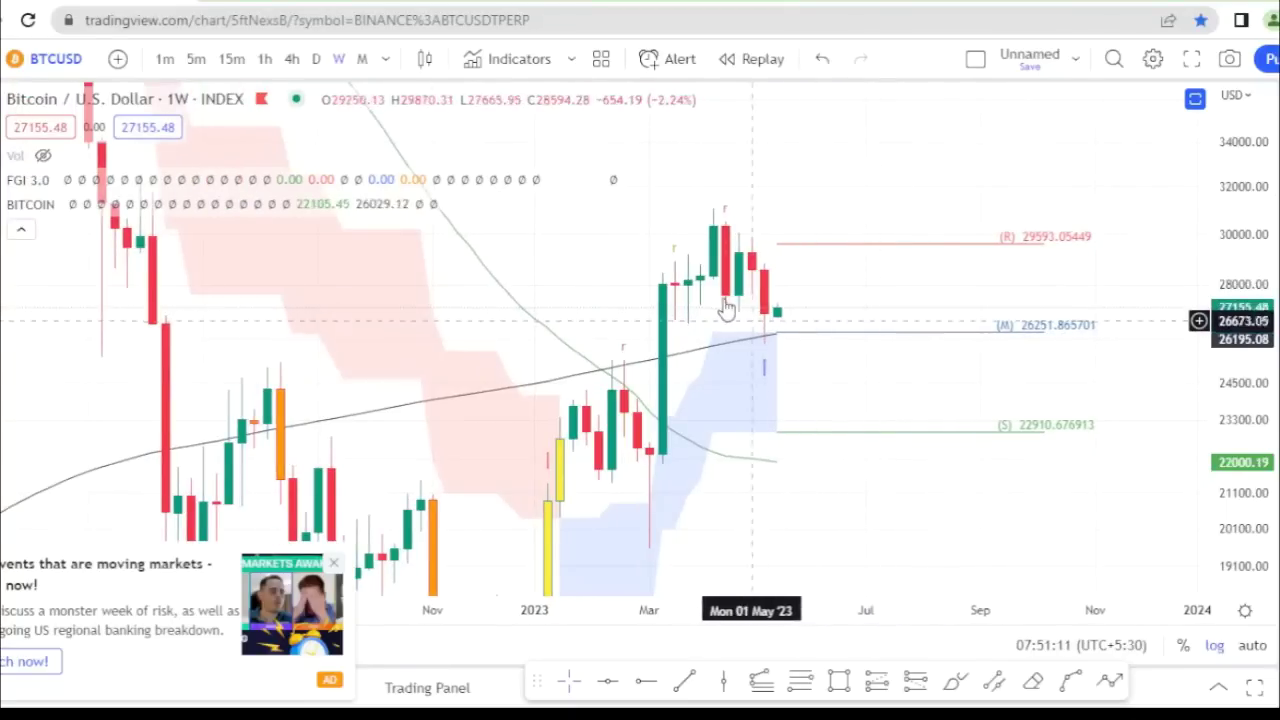
click(316, 59)
scroll(900, 214, down, 3)
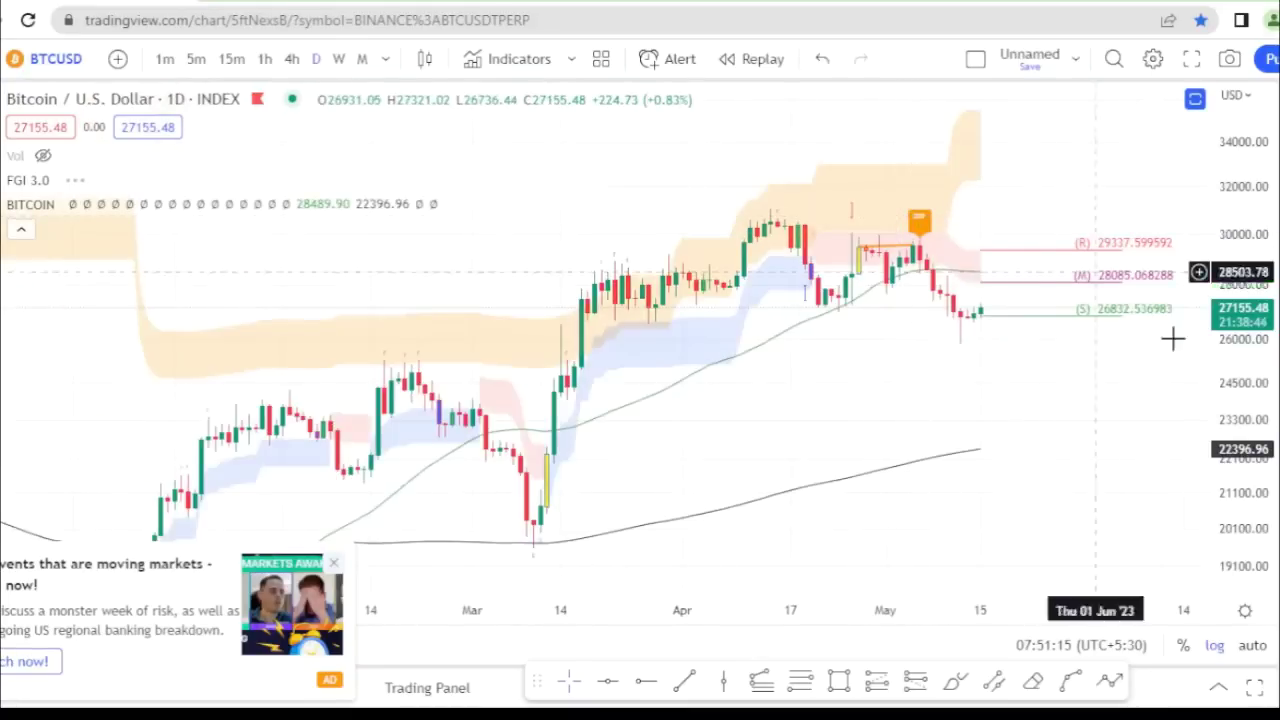
Examine the April and May 2023 daily candles against the FGI 3.0 resistance, middle and support levels
drag(1236, 428, 1234, 195)
click(884, 274)
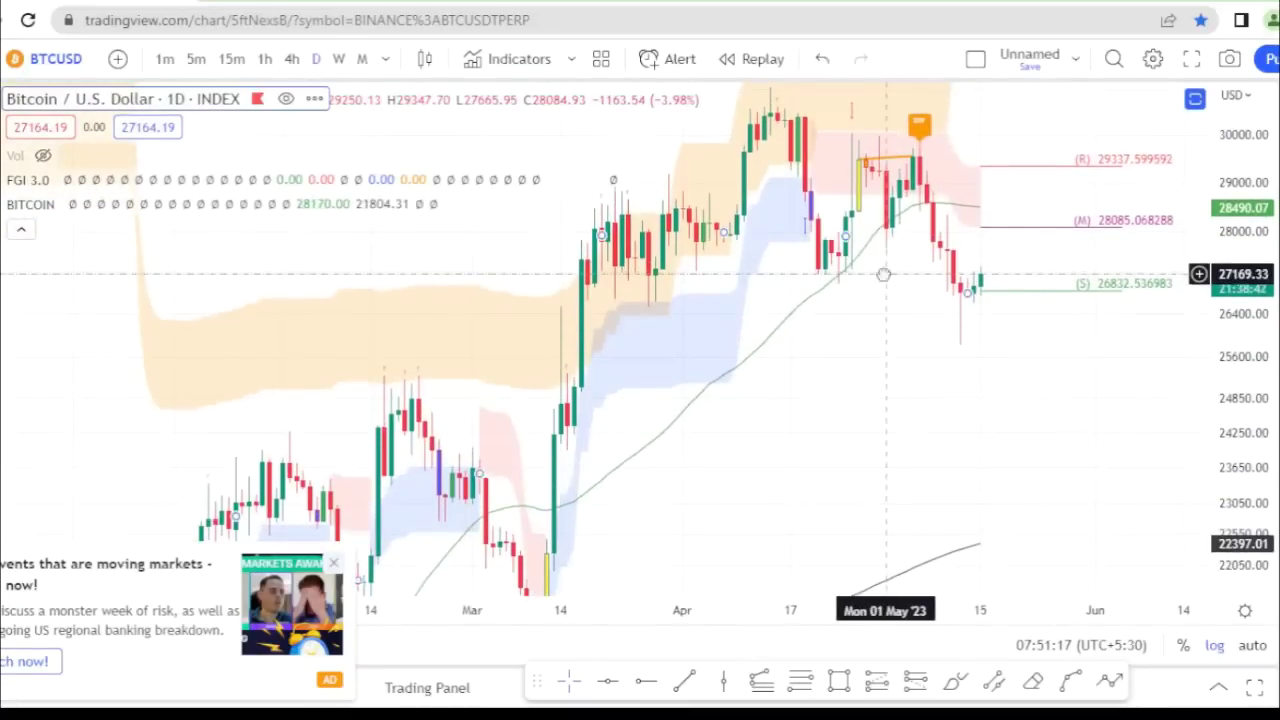
drag(884, 275, 874, 351)
scroll(903, 349, up, 3)
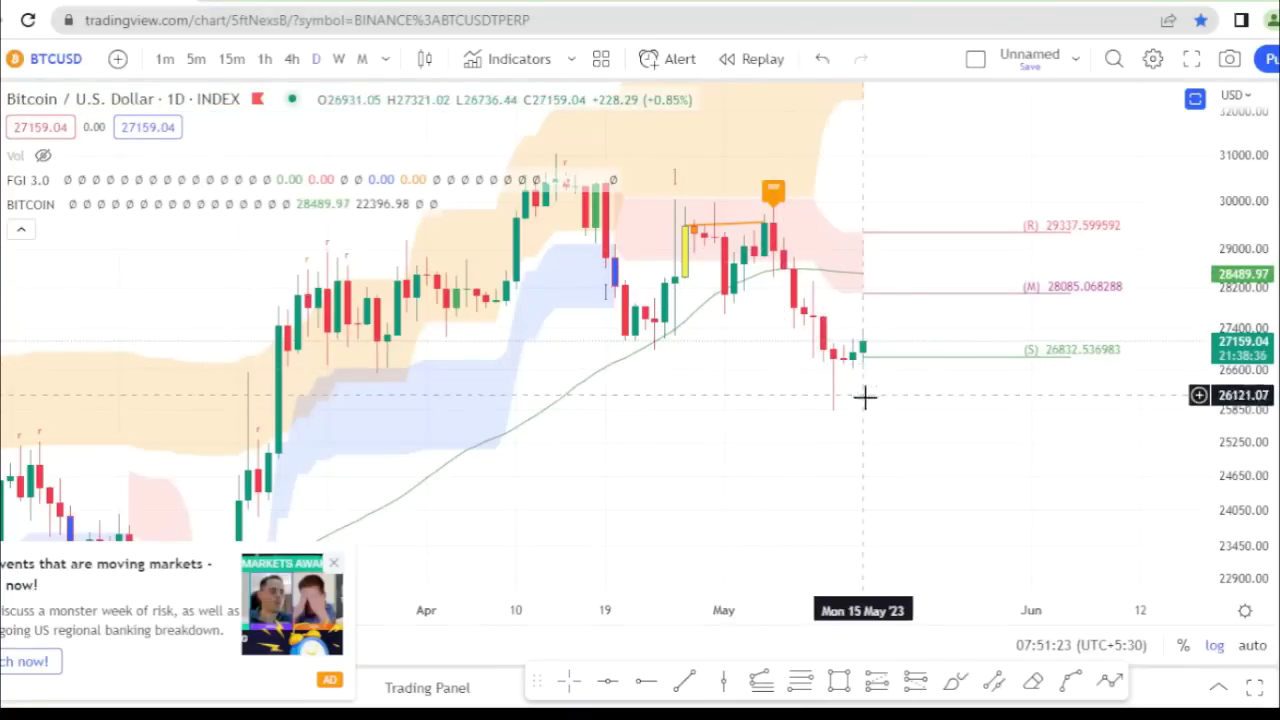
drag(898, 401, 897, 422)
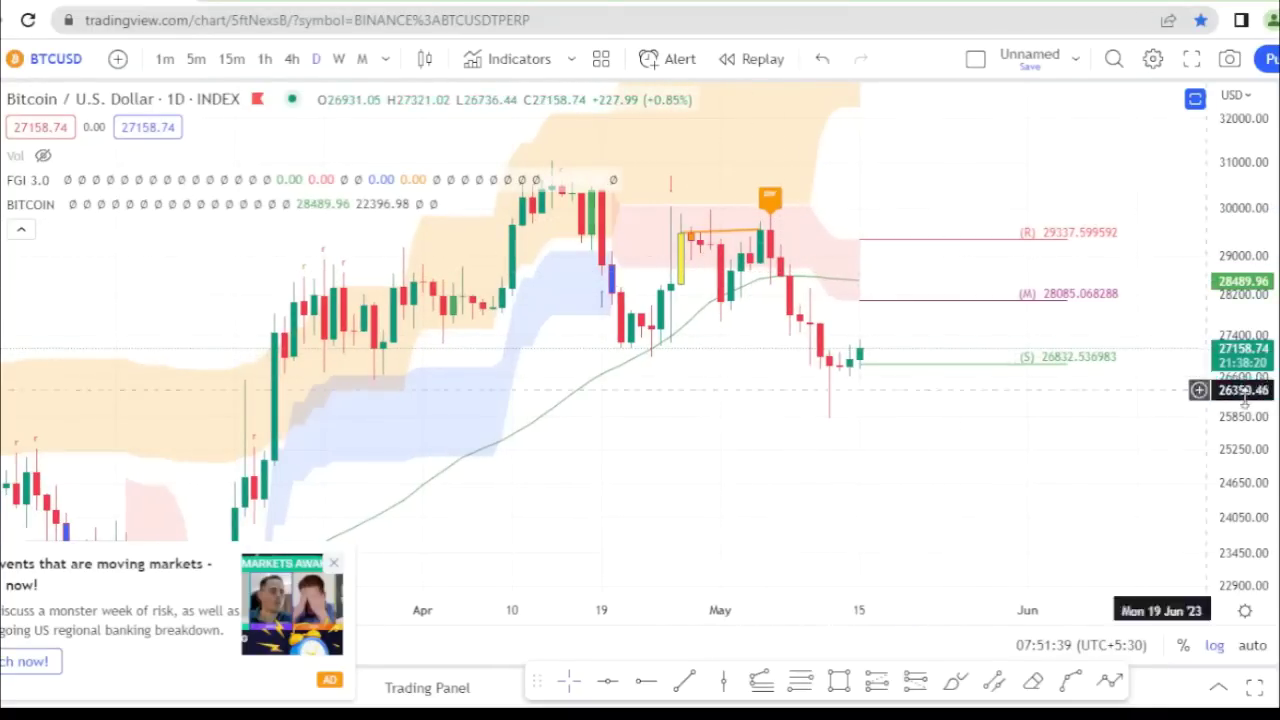
drag(1249, 457, 1249, 368)
scroll(866, 377, up, 4)
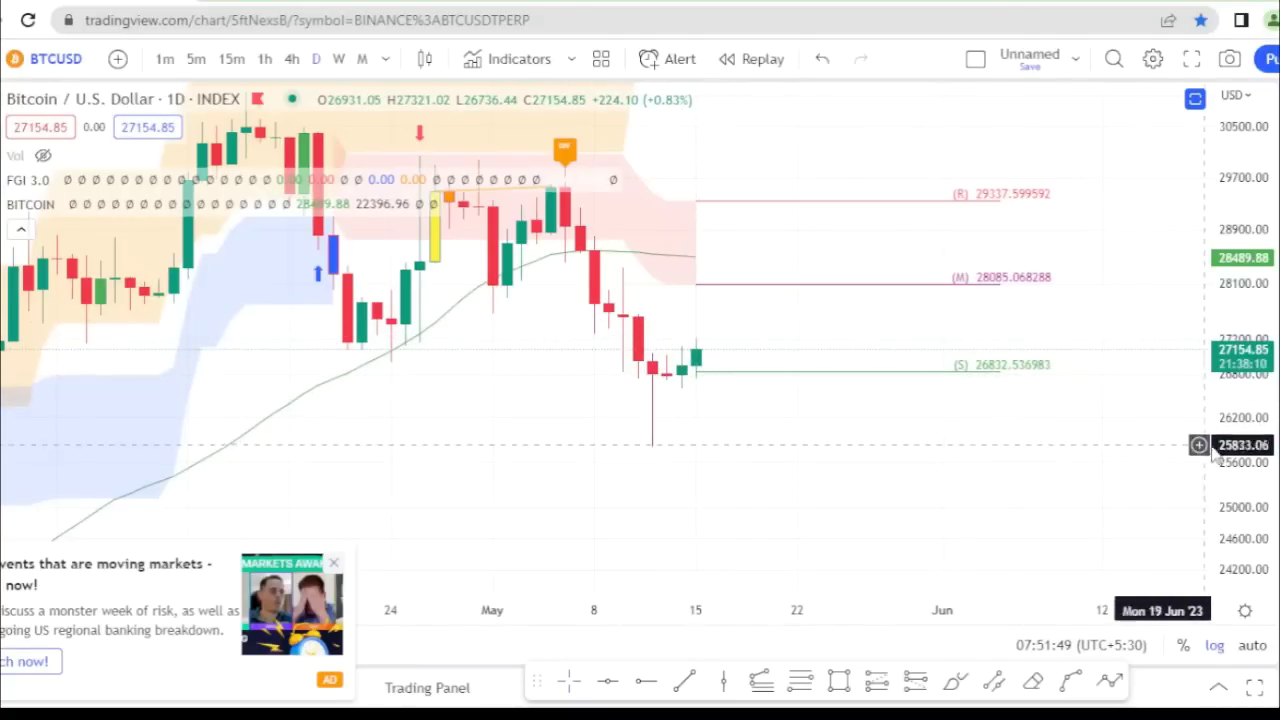
drag(1219, 416, 1219, 342)
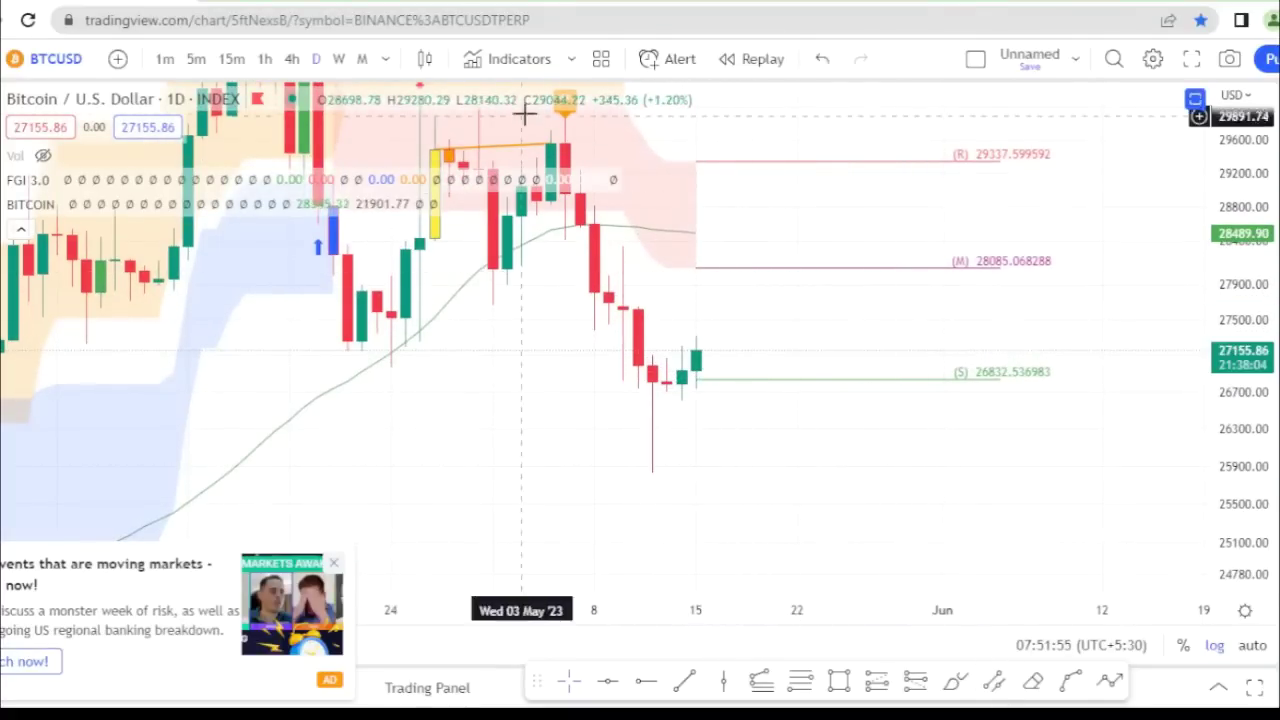
Examine the mid-May daily candles in relation to the 26832 support level, the 28085 middle level and the rising moving average
scroll(834, 391, down, 3)
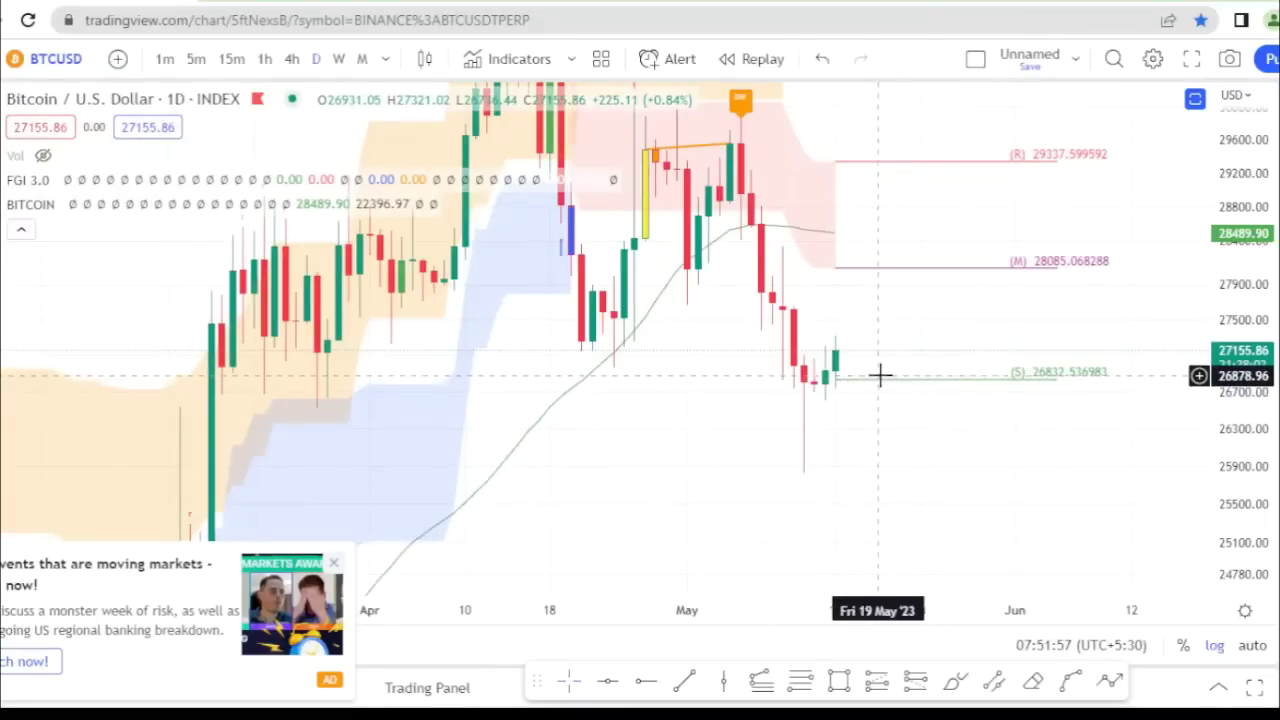
scroll(880, 374, up, 3)
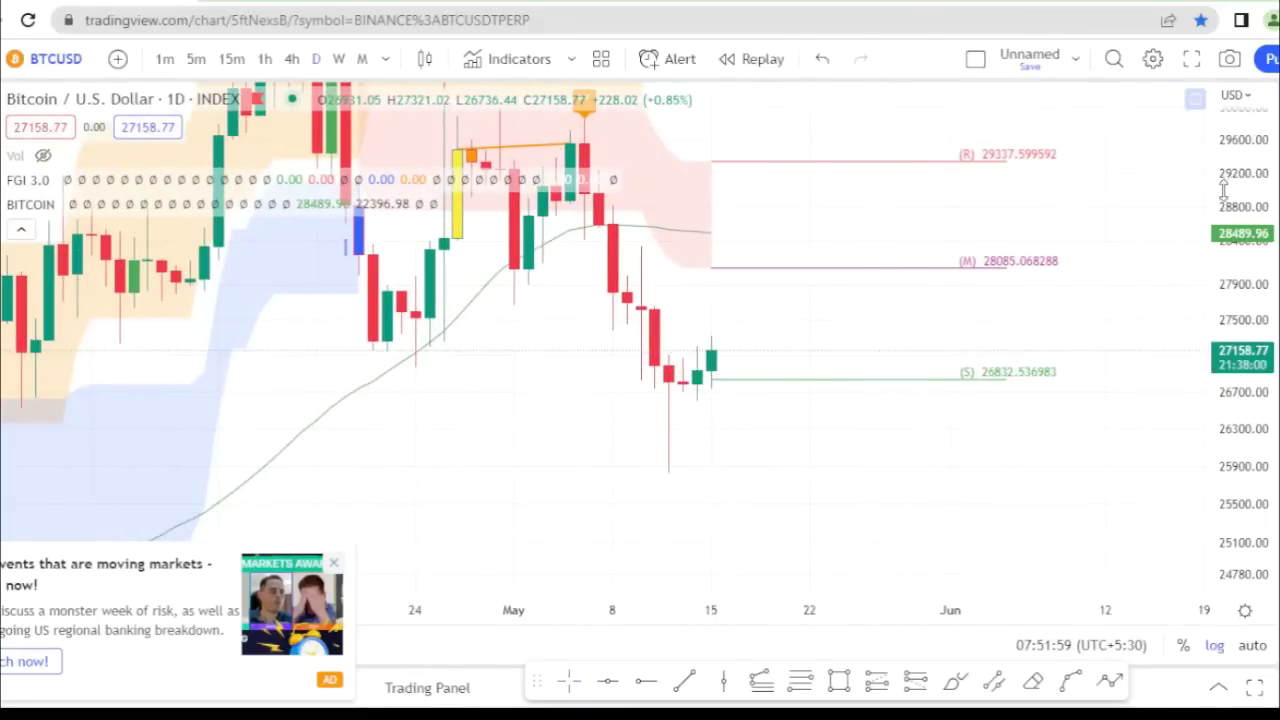
drag(1224, 190, 1236, 327)
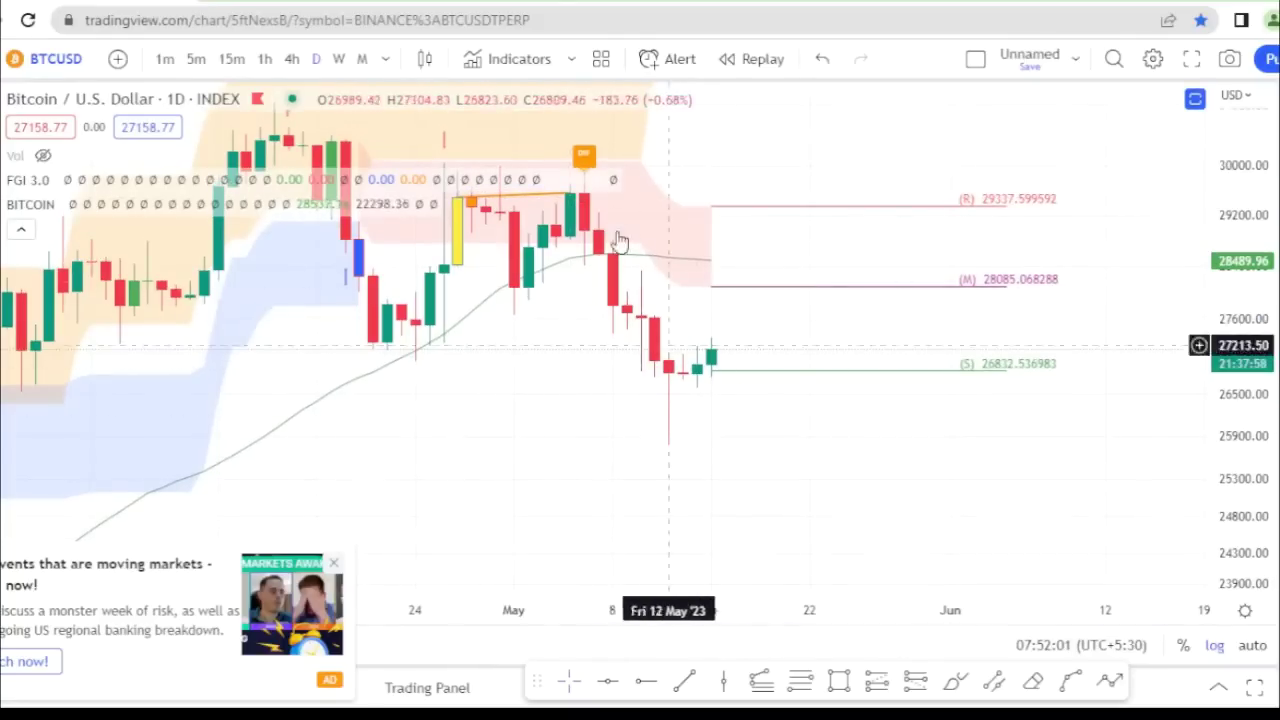
scroll(934, 300, left, 5)
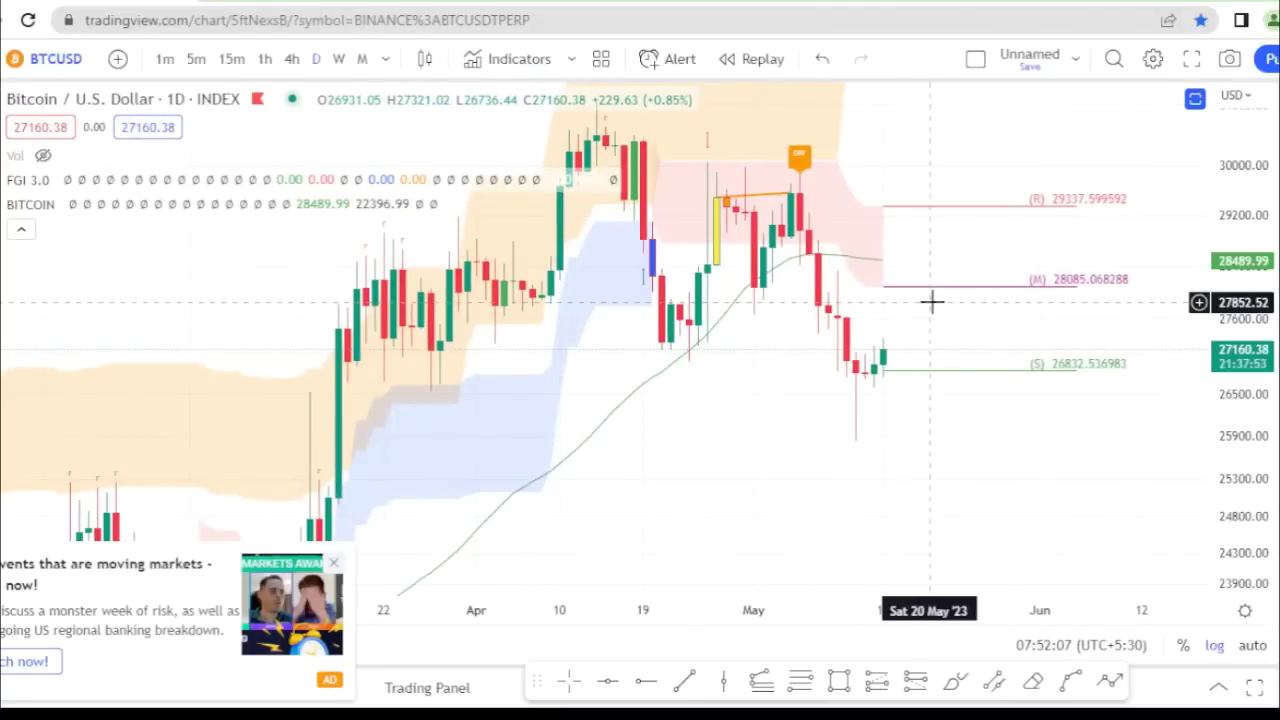
scroll(932, 302, up, 2)
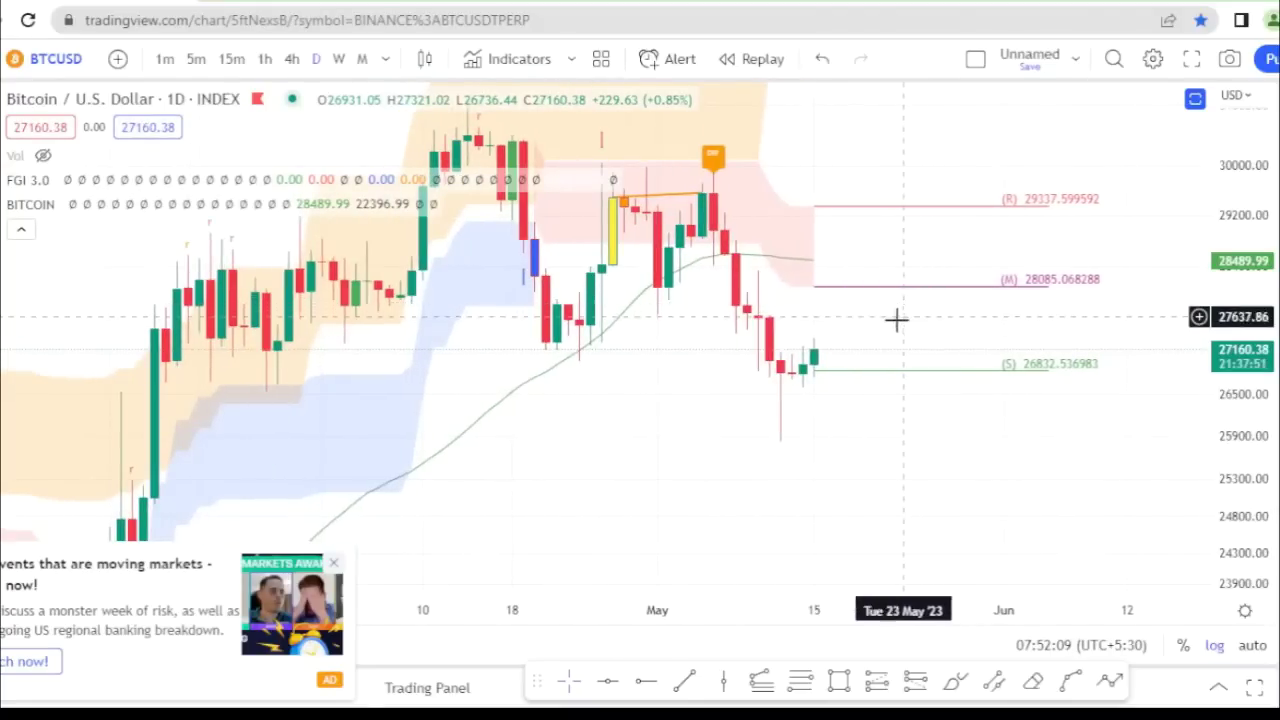
drag(869, 323, 889, 319)
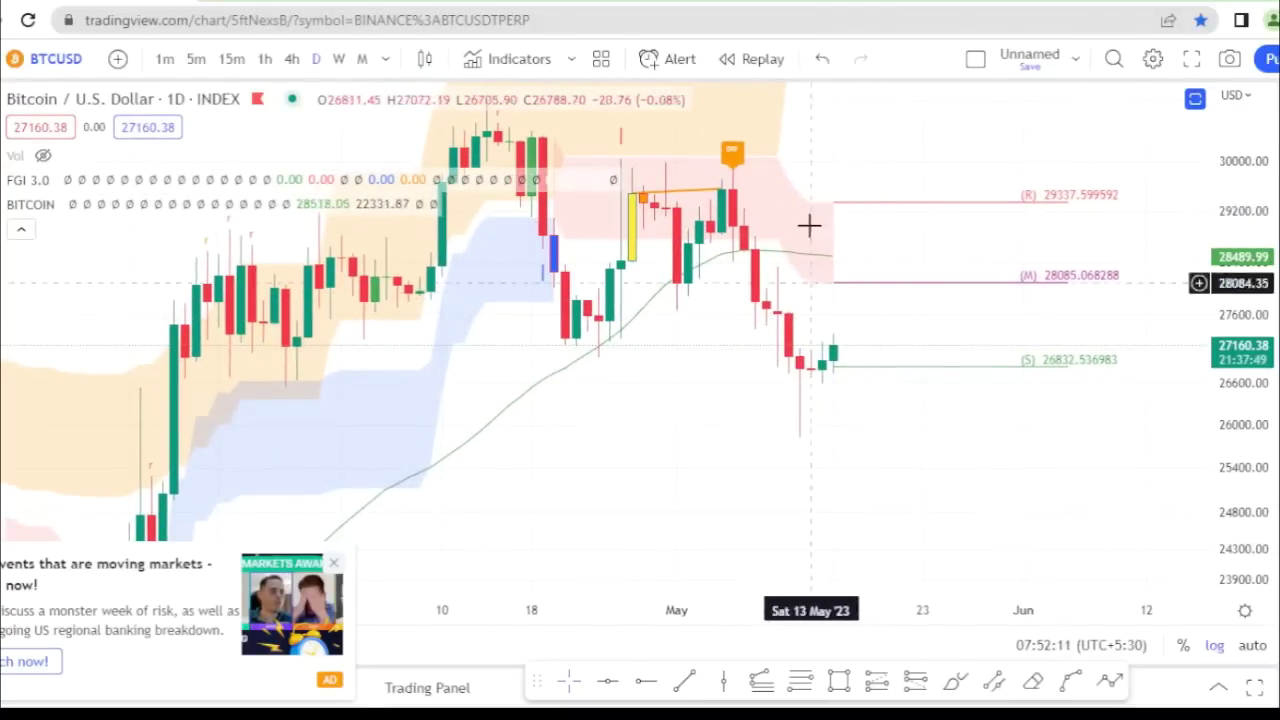
scroll(1045, 298, down, 1)
scroll(1046, 298, down, 1)
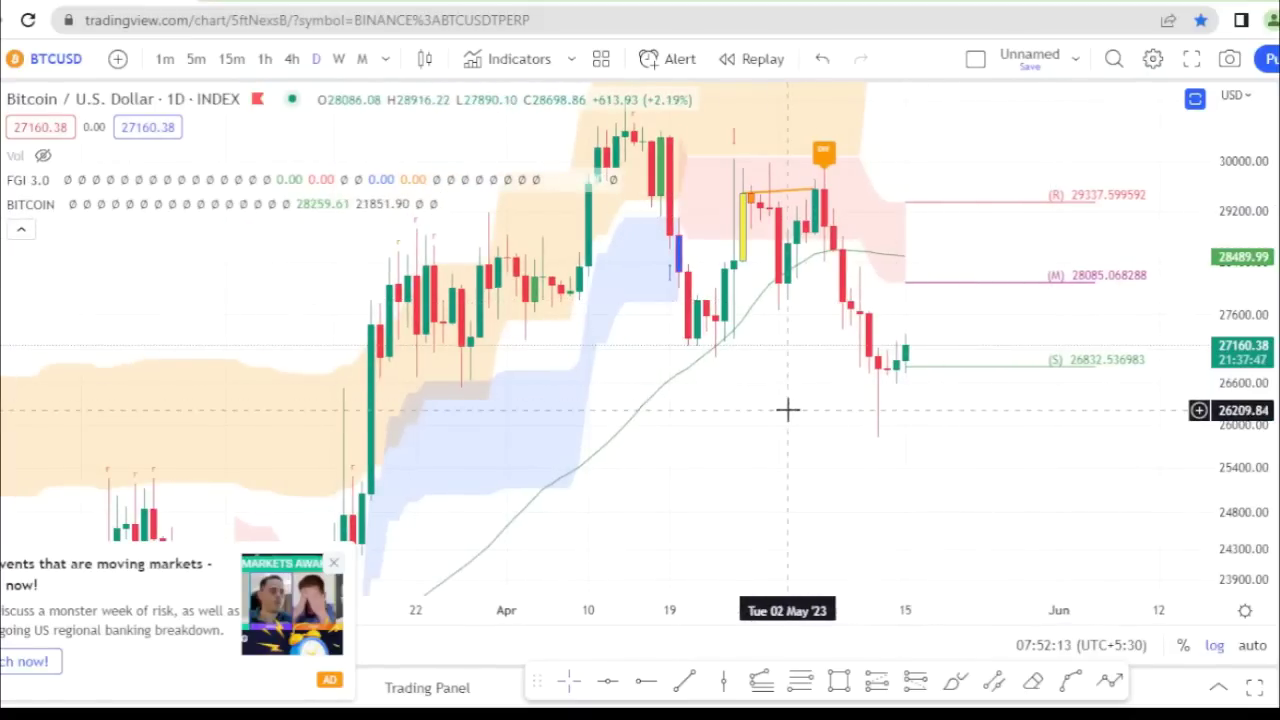
drag(817, 403, 868, 381)
scroll(937, 330, up, 1)
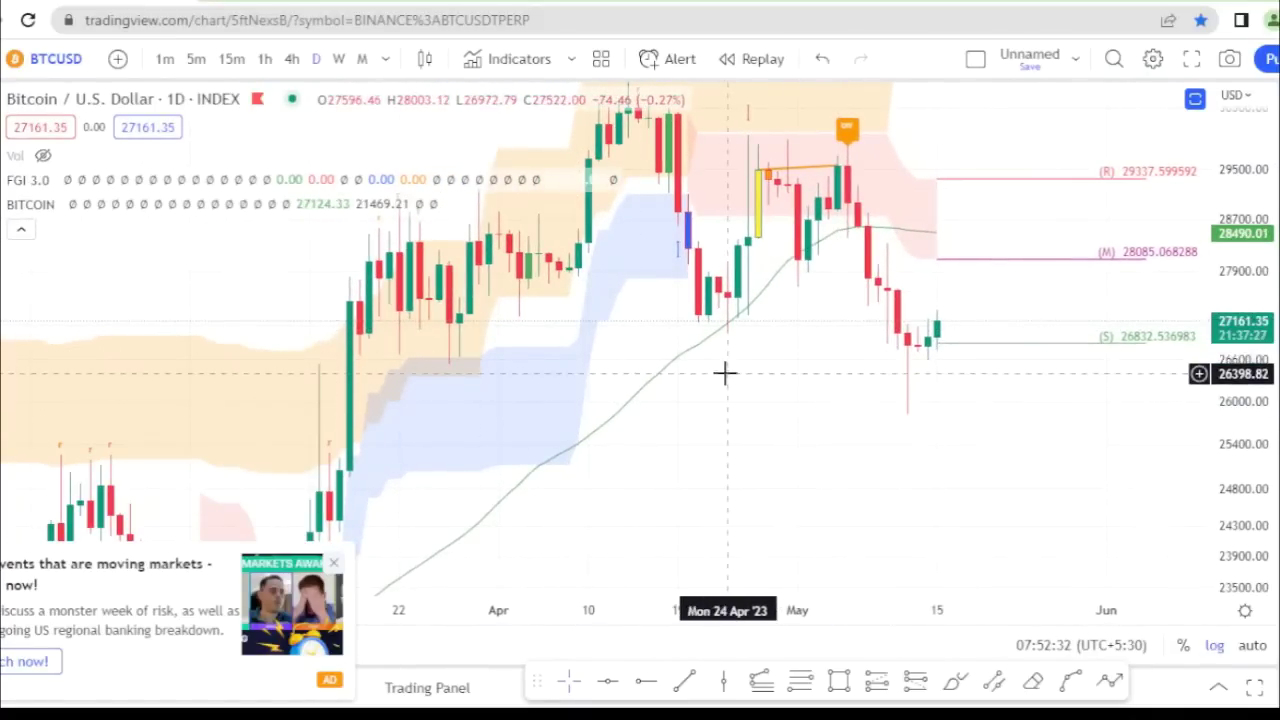
Hide the FGI 3.0 and BITCOIN indicators so that only the daily price candles remain on the chart
mouse_move(145, 185)
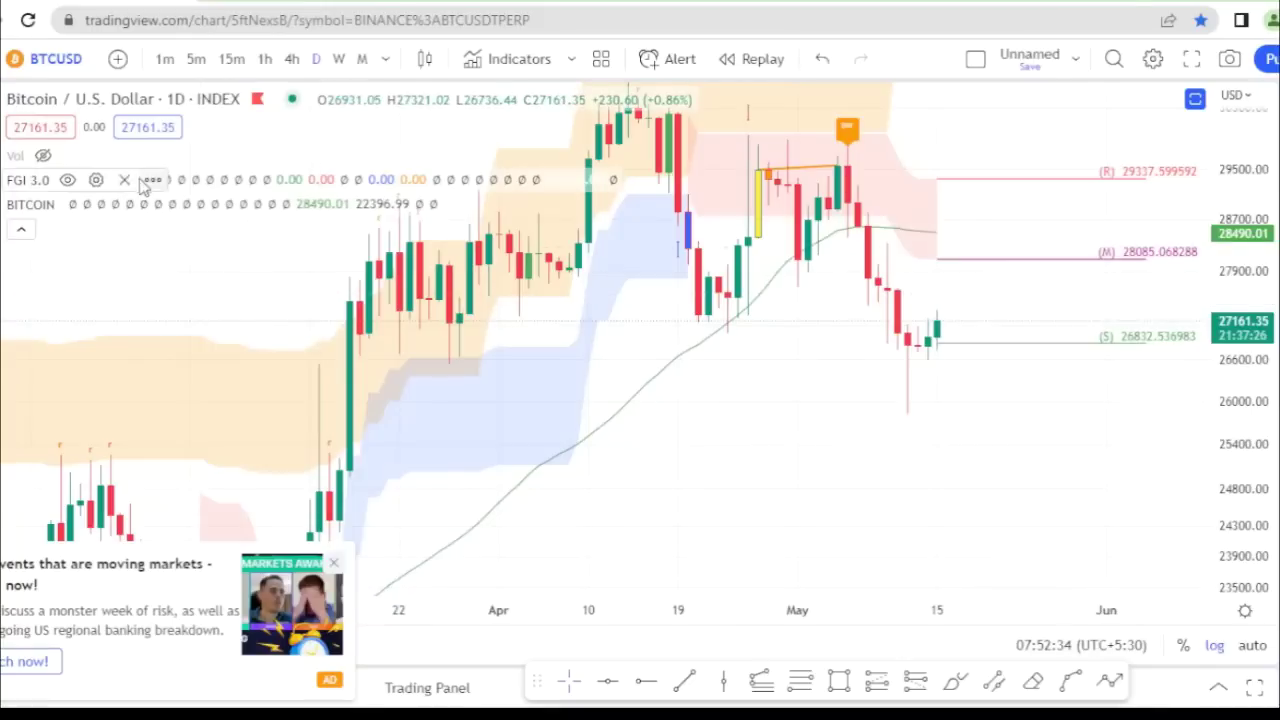
click(68, 180)
click(72, 204)
scroll(733, 340, down, 2)
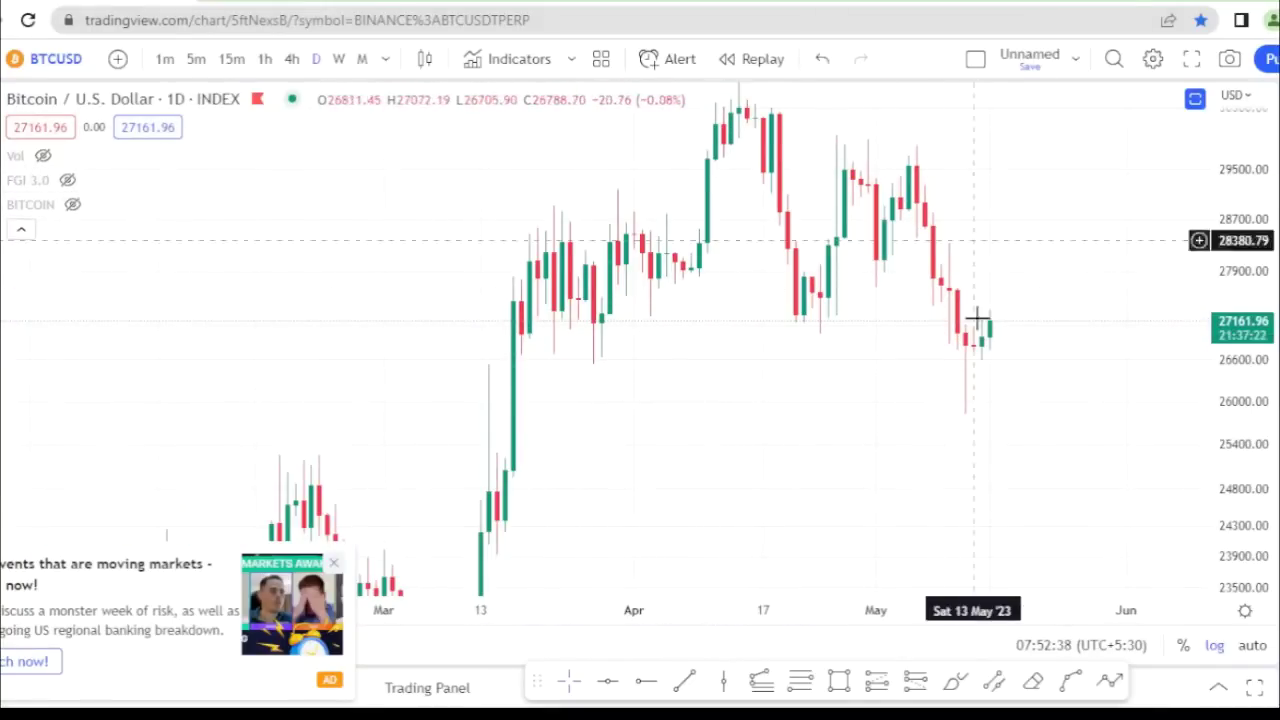
Draw a trend line under the BTCUSD lows from about 26530 on 27 March to about 27455 on 25 May 2023
scroll(803, 331, up, 2)
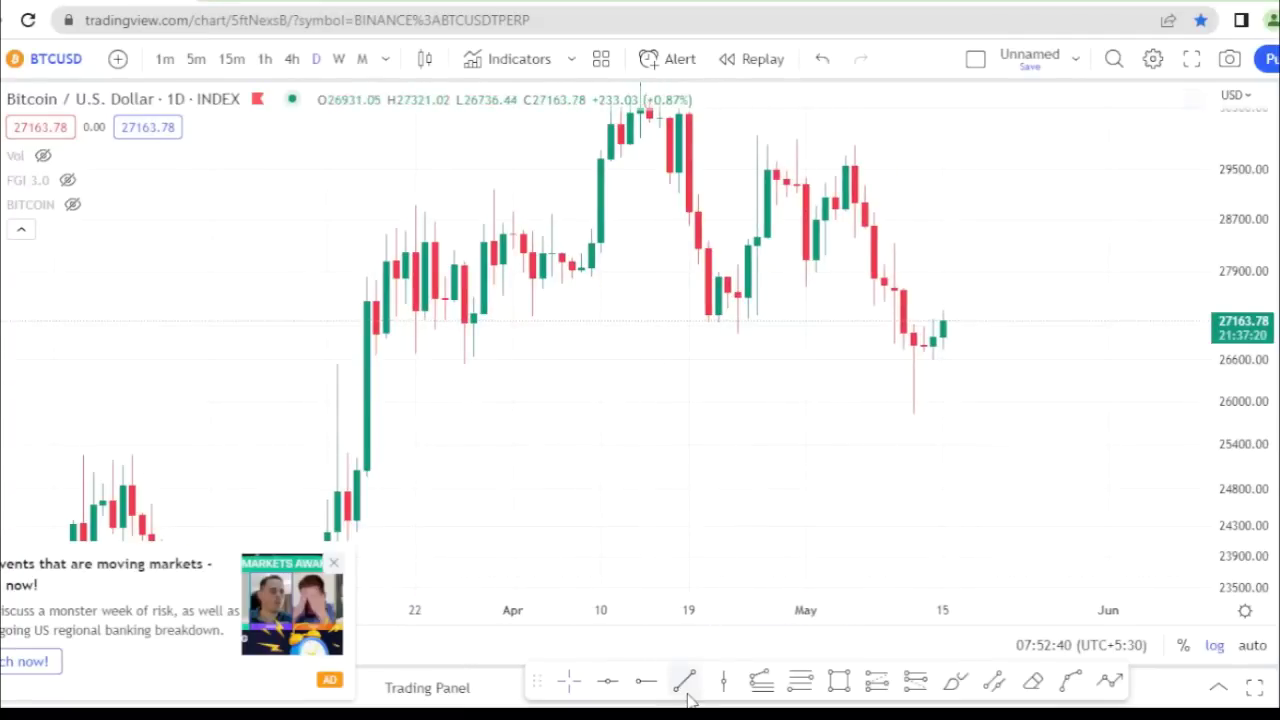
click(463, 364)
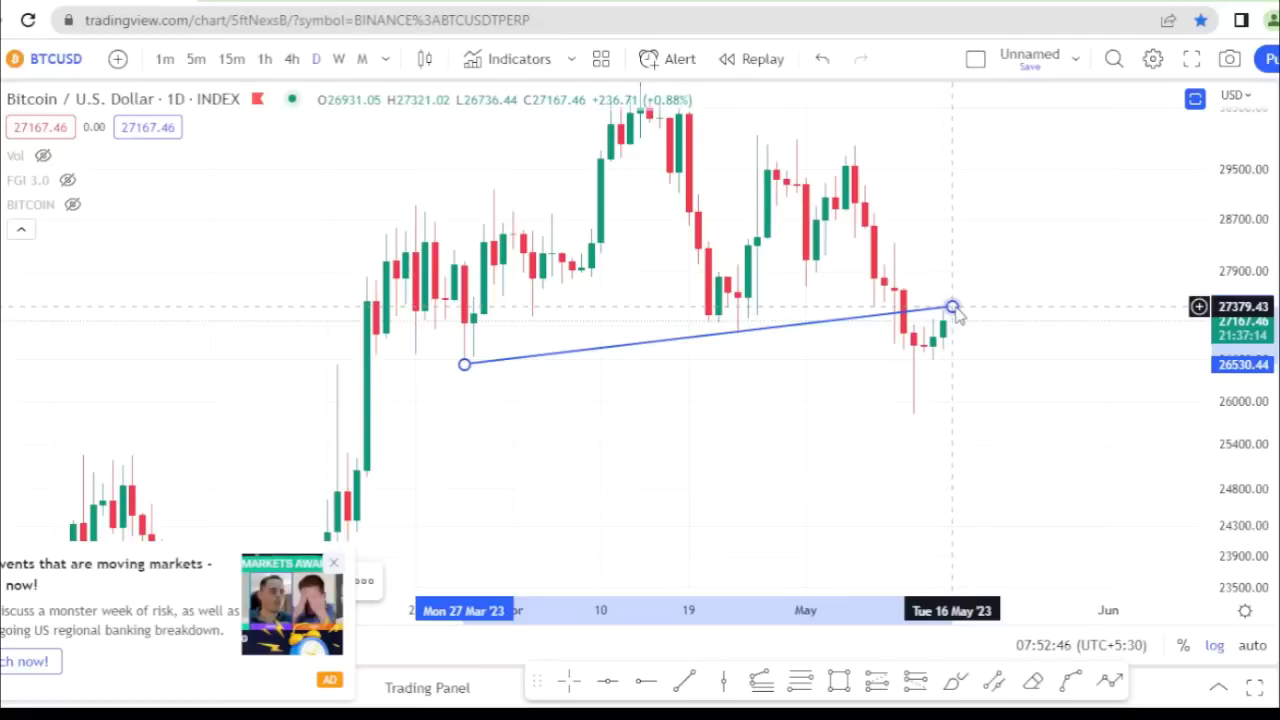
click(1040, 301)
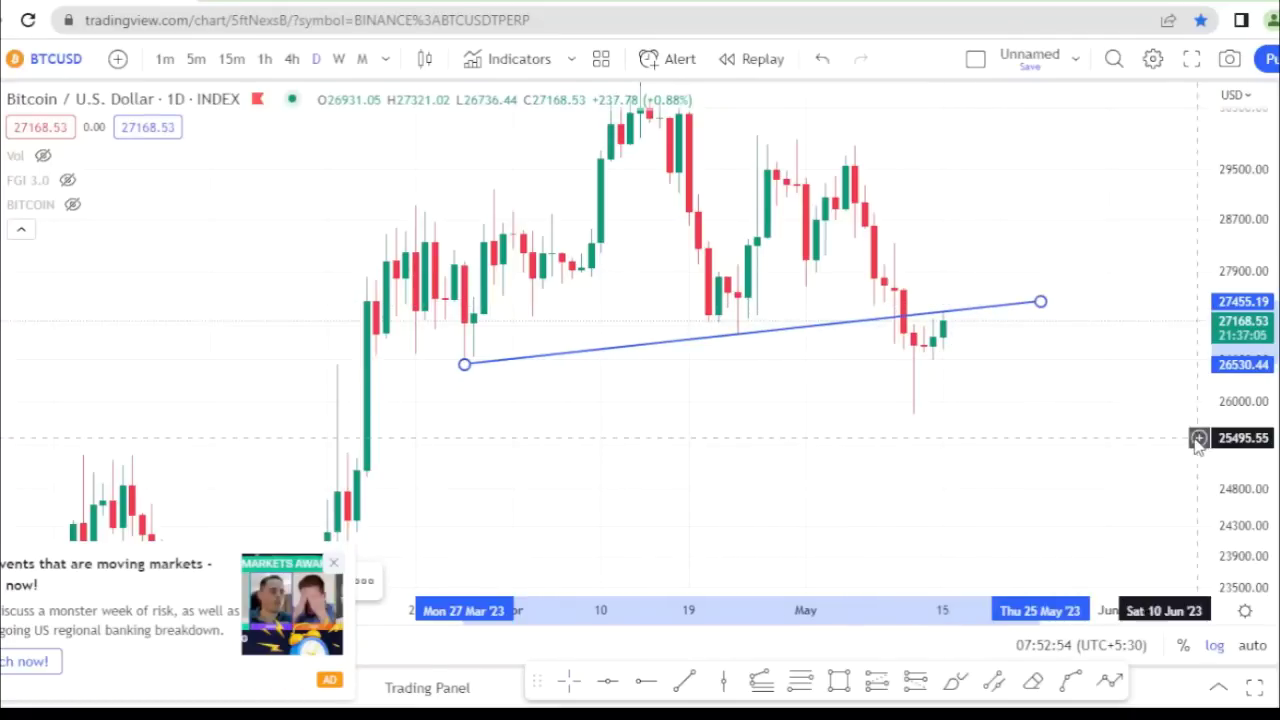
Switch the chart to the Binance BTCUSDT perpetual contract from the TA section of the watchlist and close the watchlist
drag(1228, 442, 1224, 266)
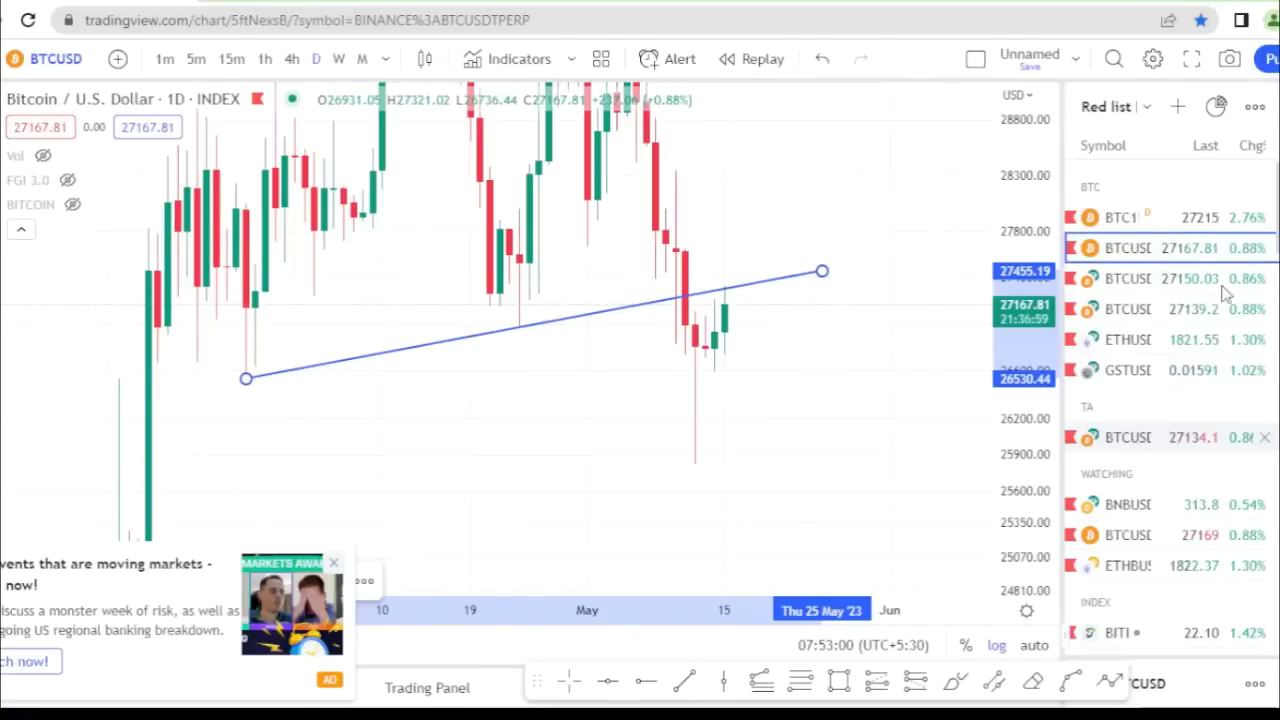
click(1190, 437)
click(1278, 106)
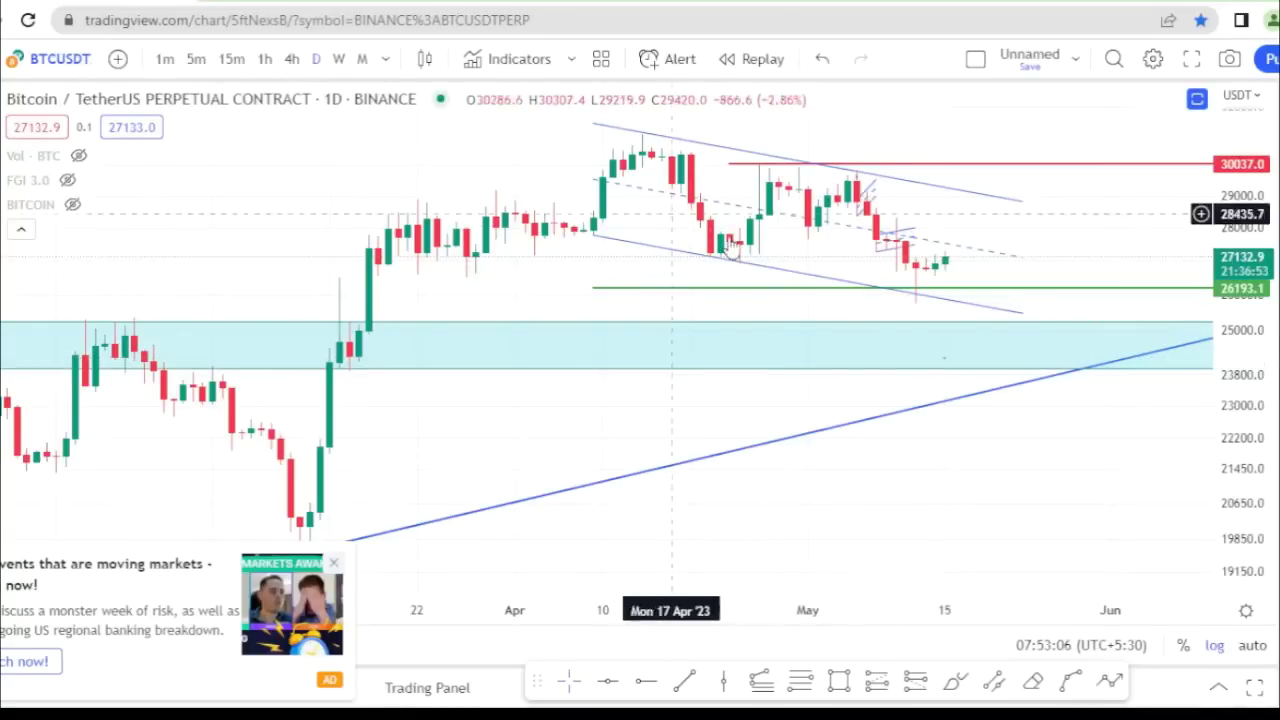
Draw a trend line under the BTCUSDT daily lows from about 26459 on 26 March to about 27659 on 4 June 2023
drag(1262, 450, 951, 263)
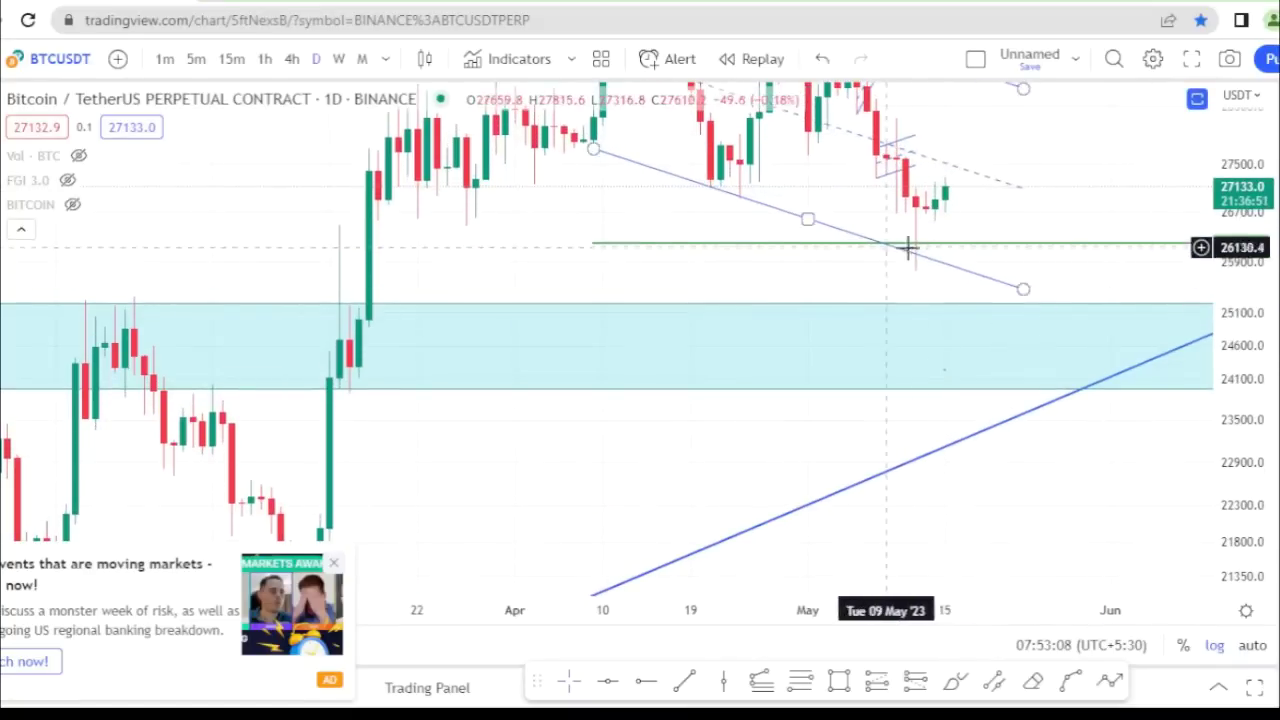
drag(1081, 156, 1012, 278)
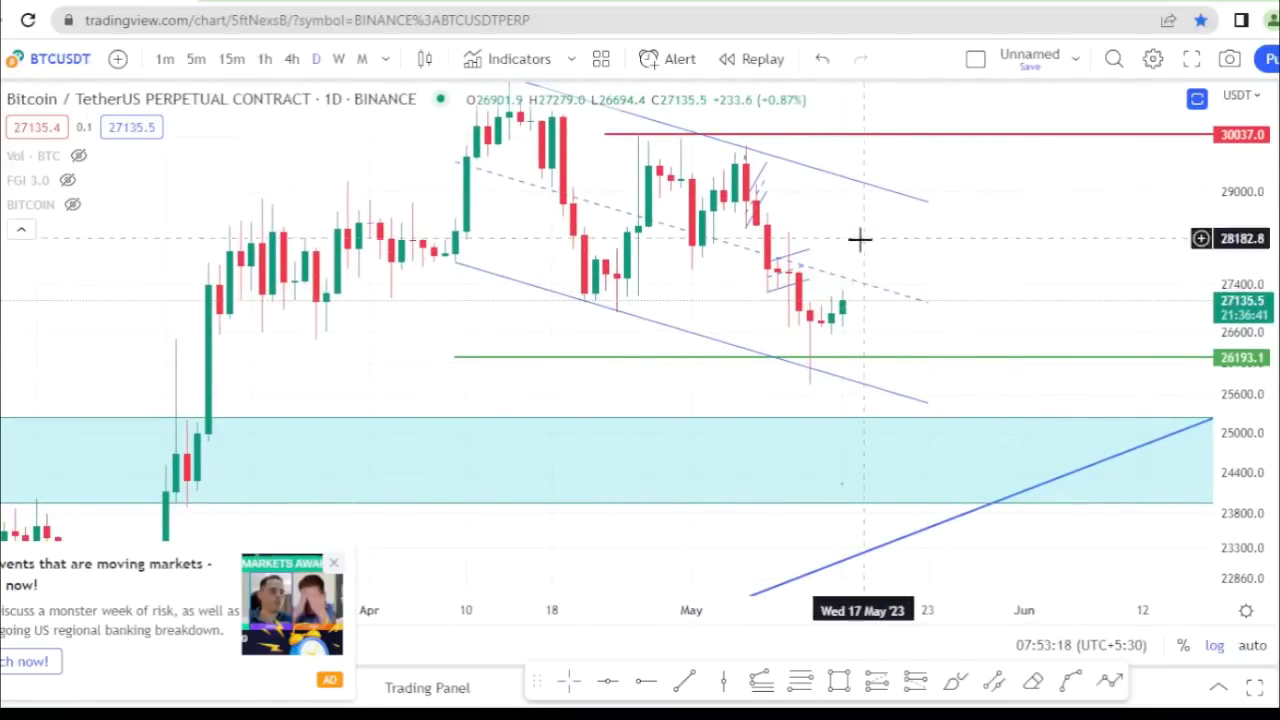
scroll(851, 308, down, 1)
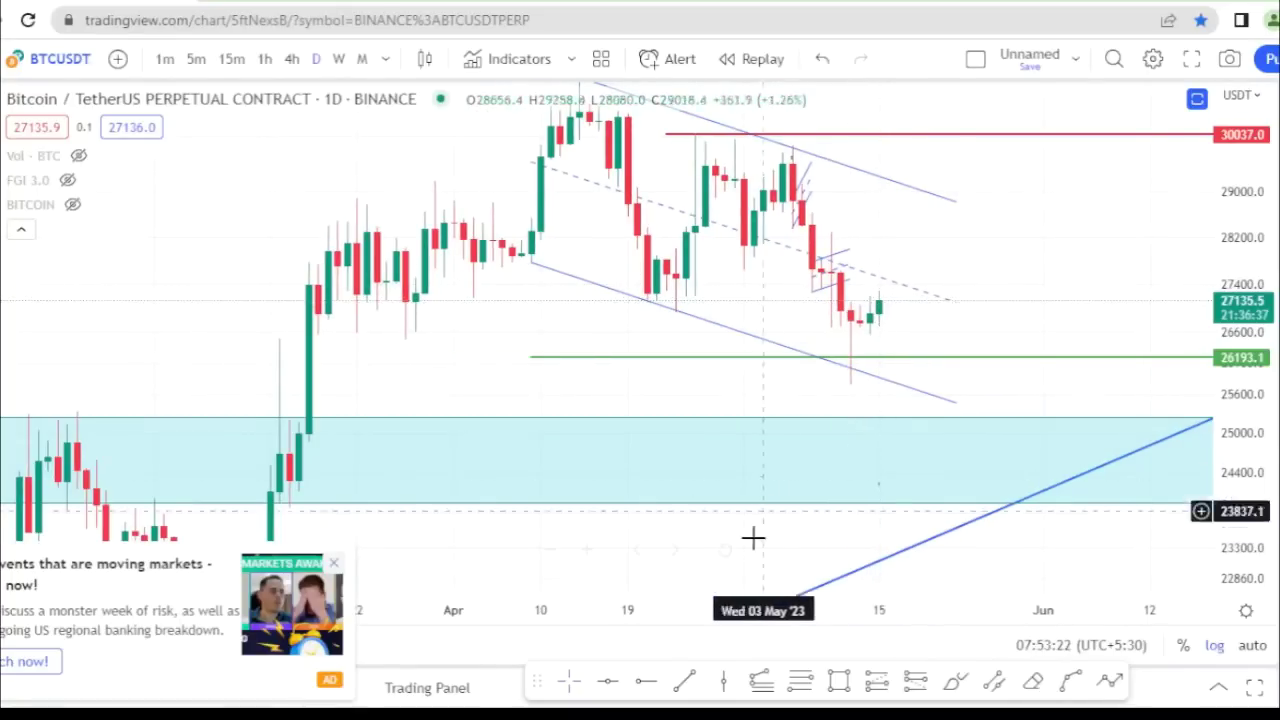
click(396, 341)
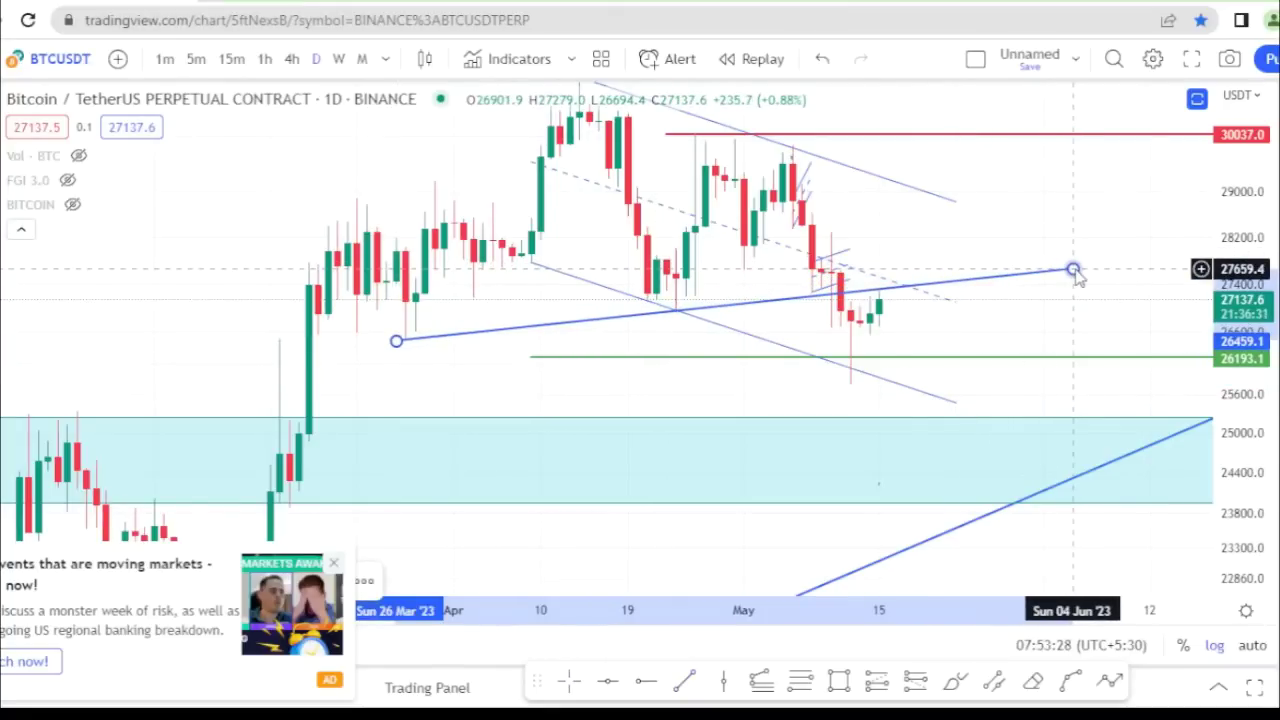
click(1073, 270)
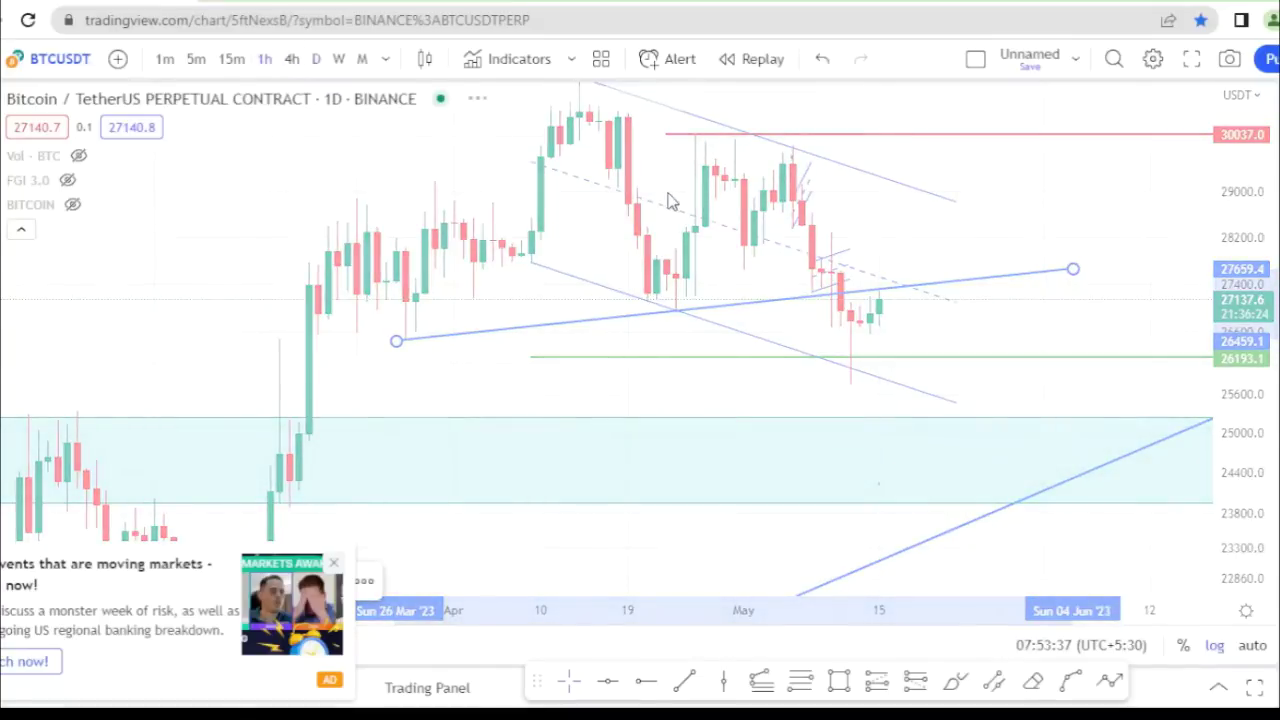
Switch the BTCUSDT chart to the 1-hour timeframe and display the price as a line back to late March
text(1h)
key(Return)
scroll(666, 191, down, 5)
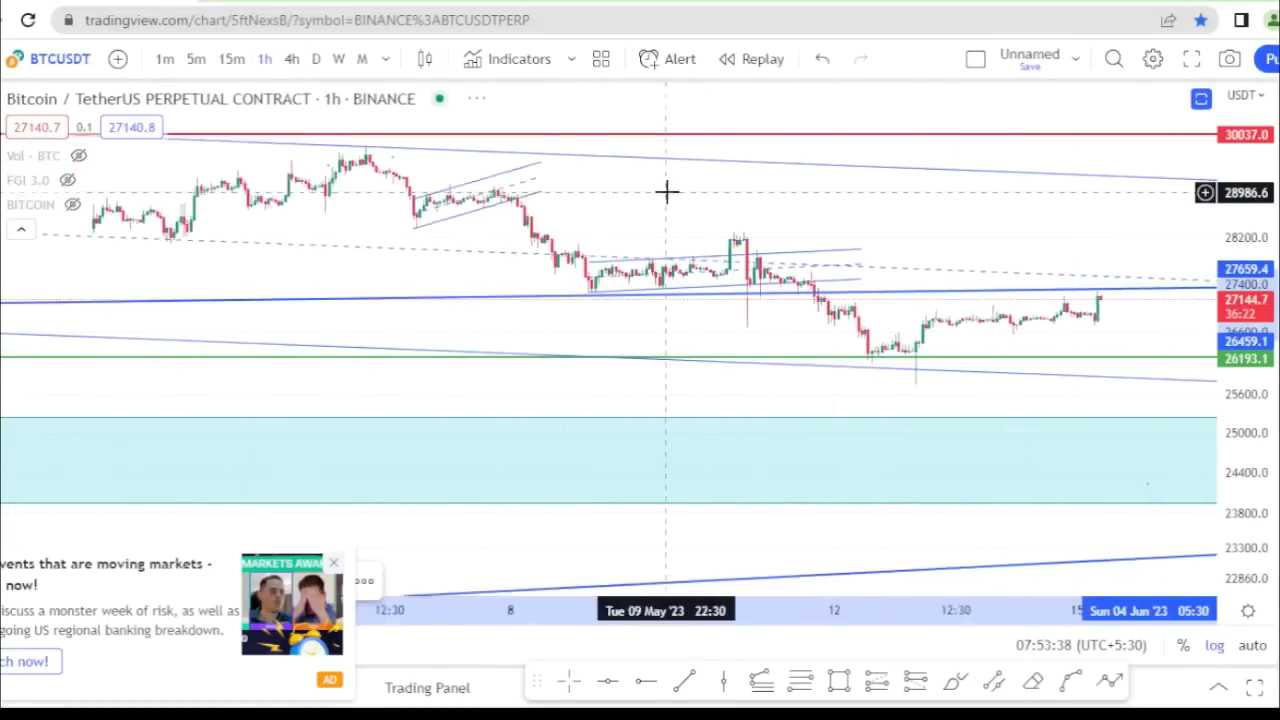
click(425, 58)
click(518, 225)
scroll(814, 214, down, 6)
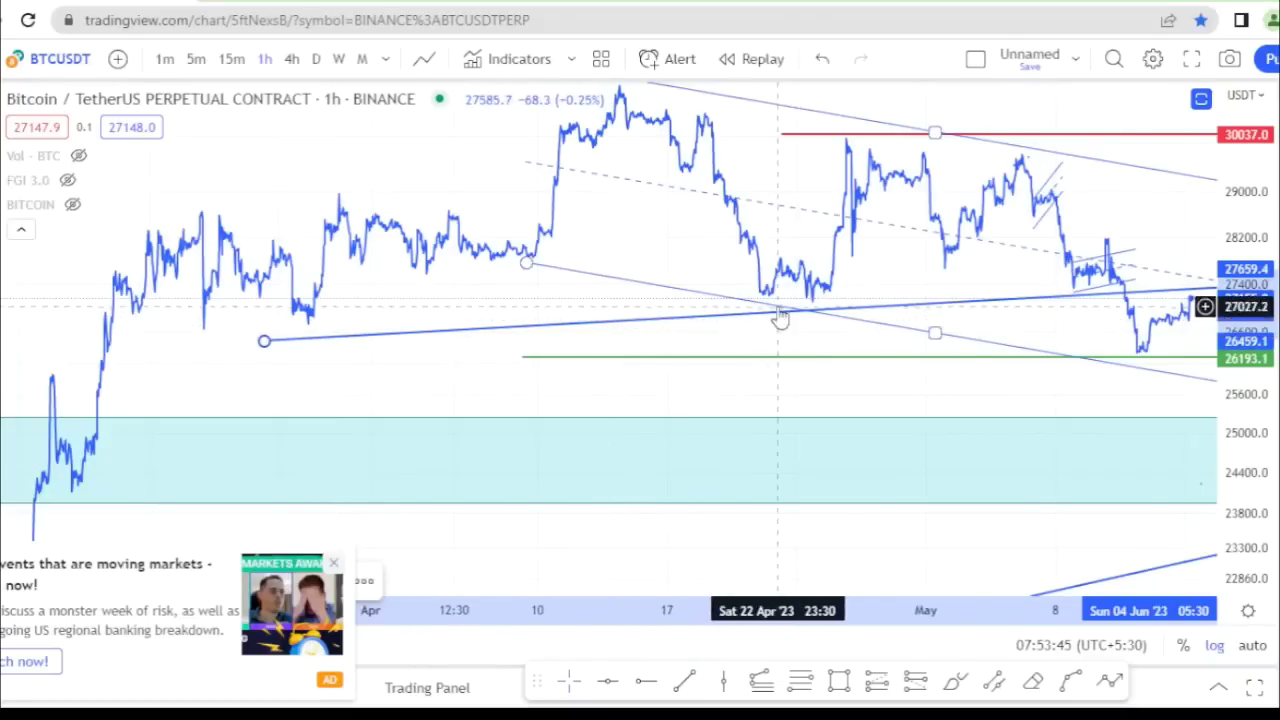
Draw a second trend line along the line chart's lows from about 26625 and extend its end past the current price to about 27449
click(679, 681)
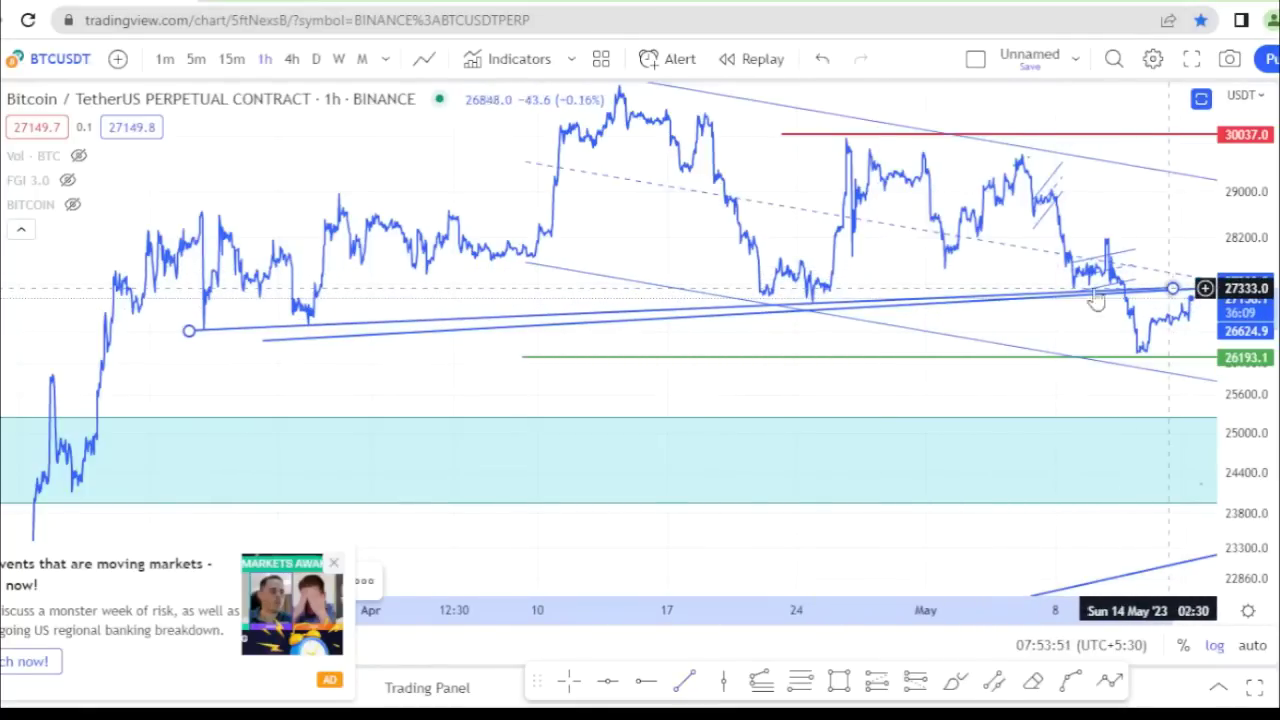
click(1172, 289)
drag(1223, 404, 886, 170)
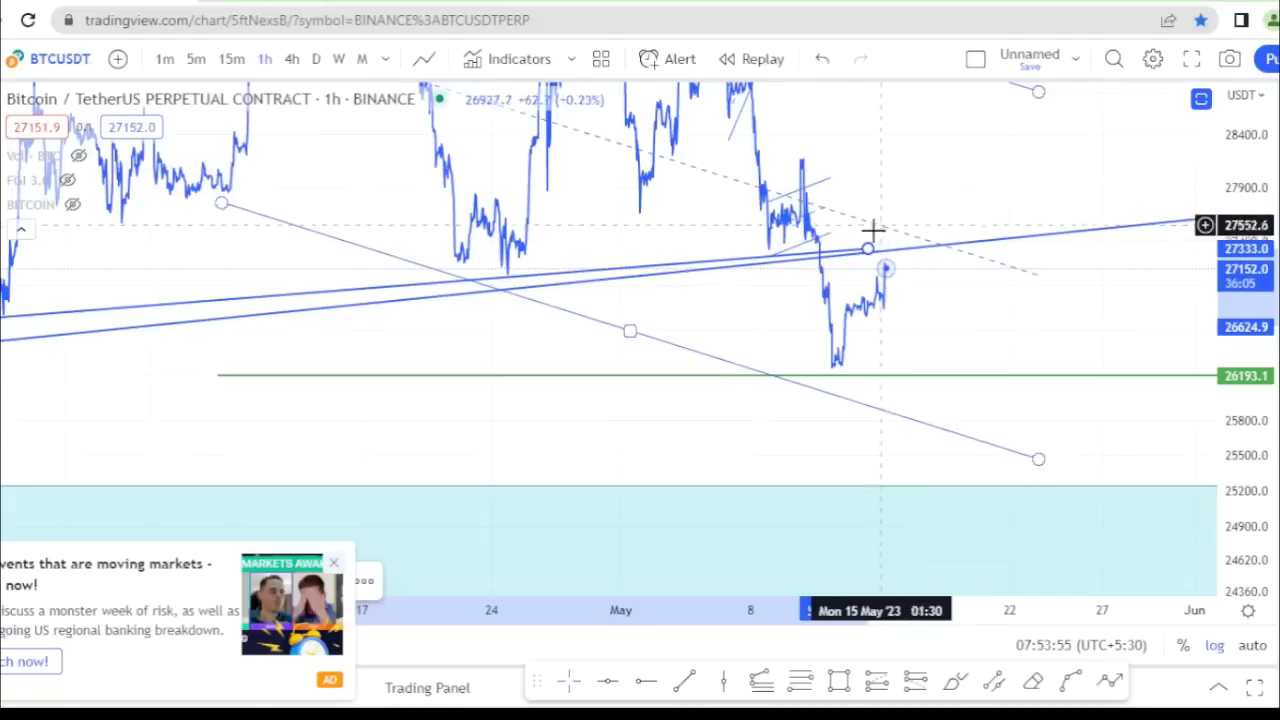
drag(866, 250, 974, 233)
scroll(971, 229, down, 3)
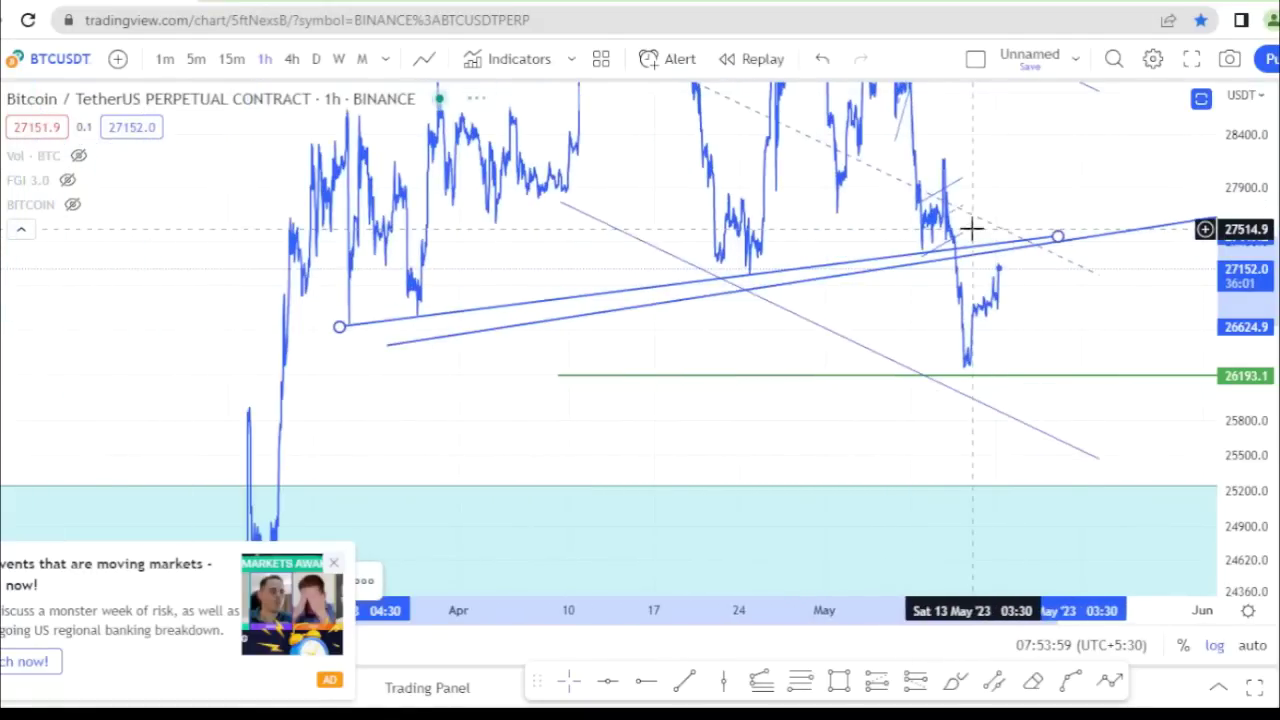
Return the 1-hour chart to candlesticks and check the latest price against the two rising trend lines
scroll(1011, 214, up, 2)
scroll(994, 178, up, 2)
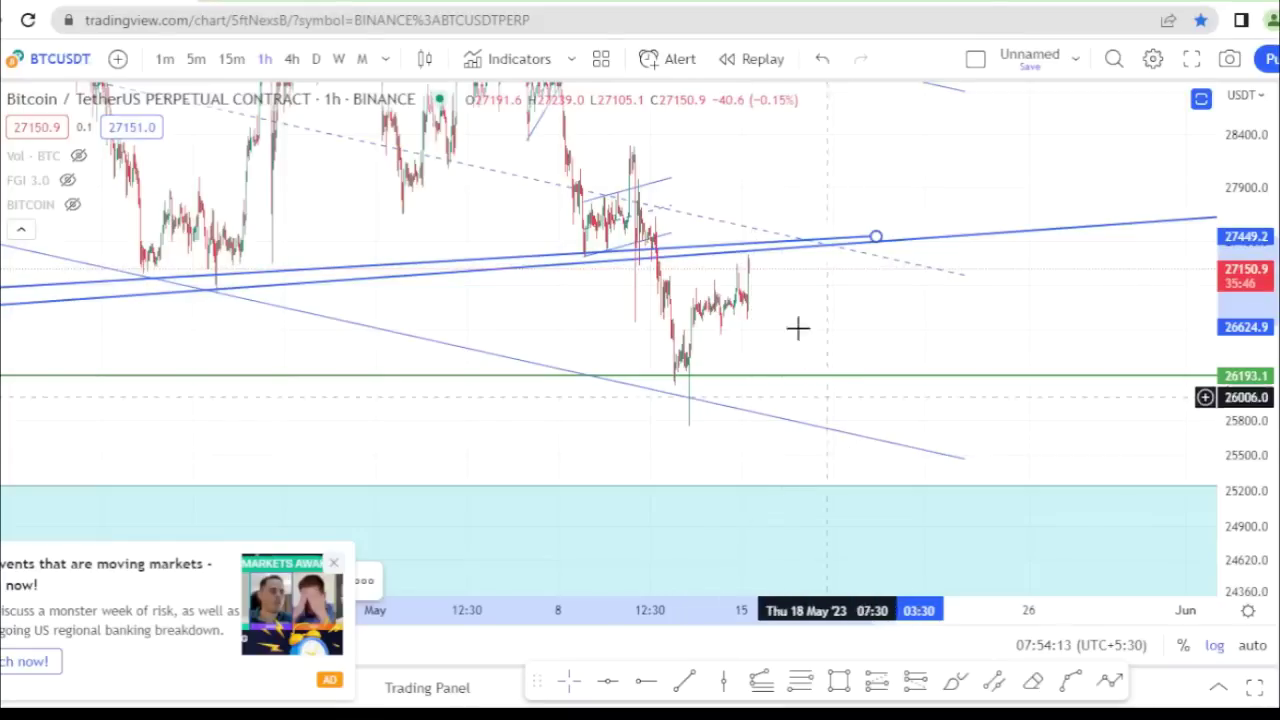
scroll(810, 284, up, 6)
drag(529, 326, 940, 307)
scroll(945, 306, up, 1)
scroll(945, 306, up, 1)
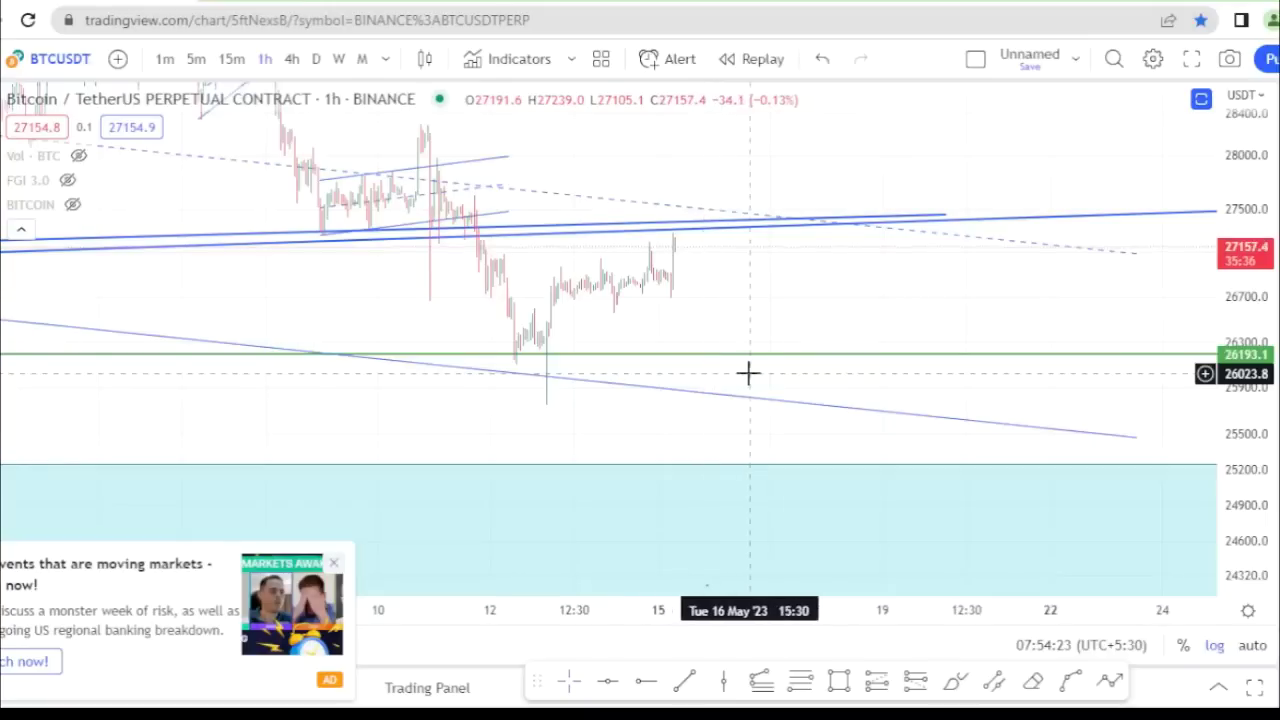
Examine the May 1-hour candles between the 26193.1 support line, the descending channel and the rising trend lines
scroll(722, 404, down, 2)
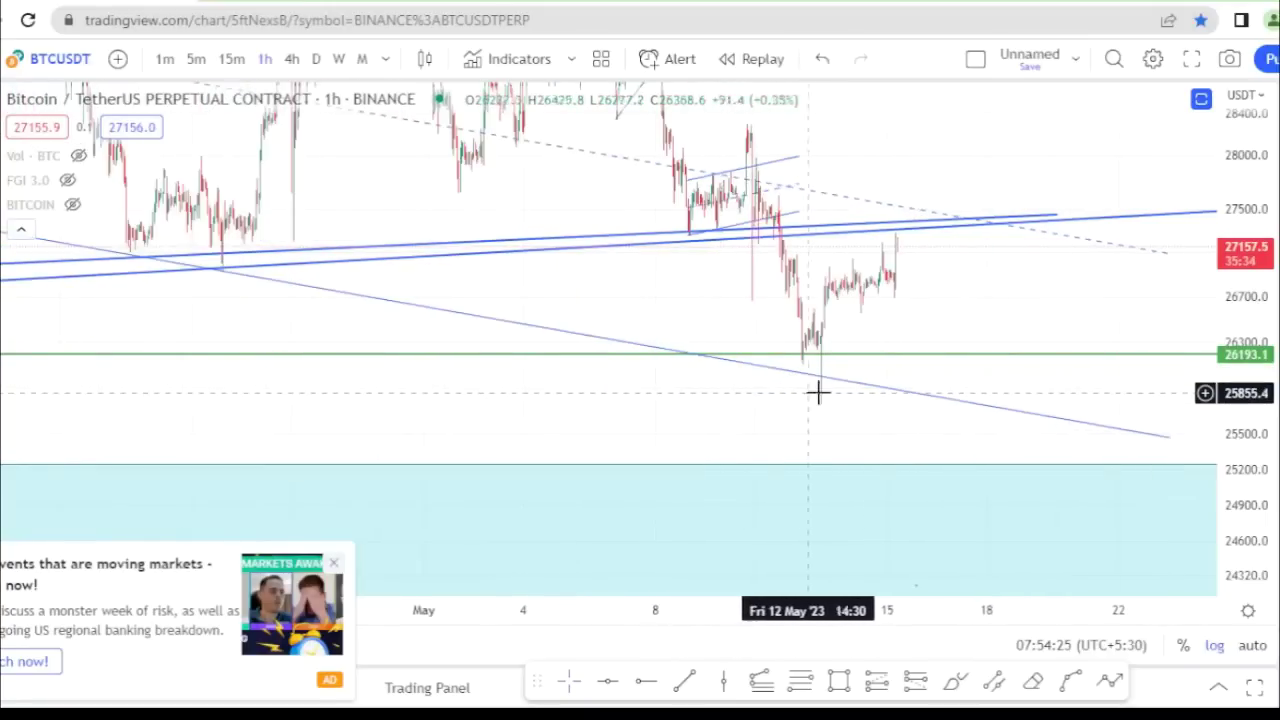
scroll(809, 400, up, 2)
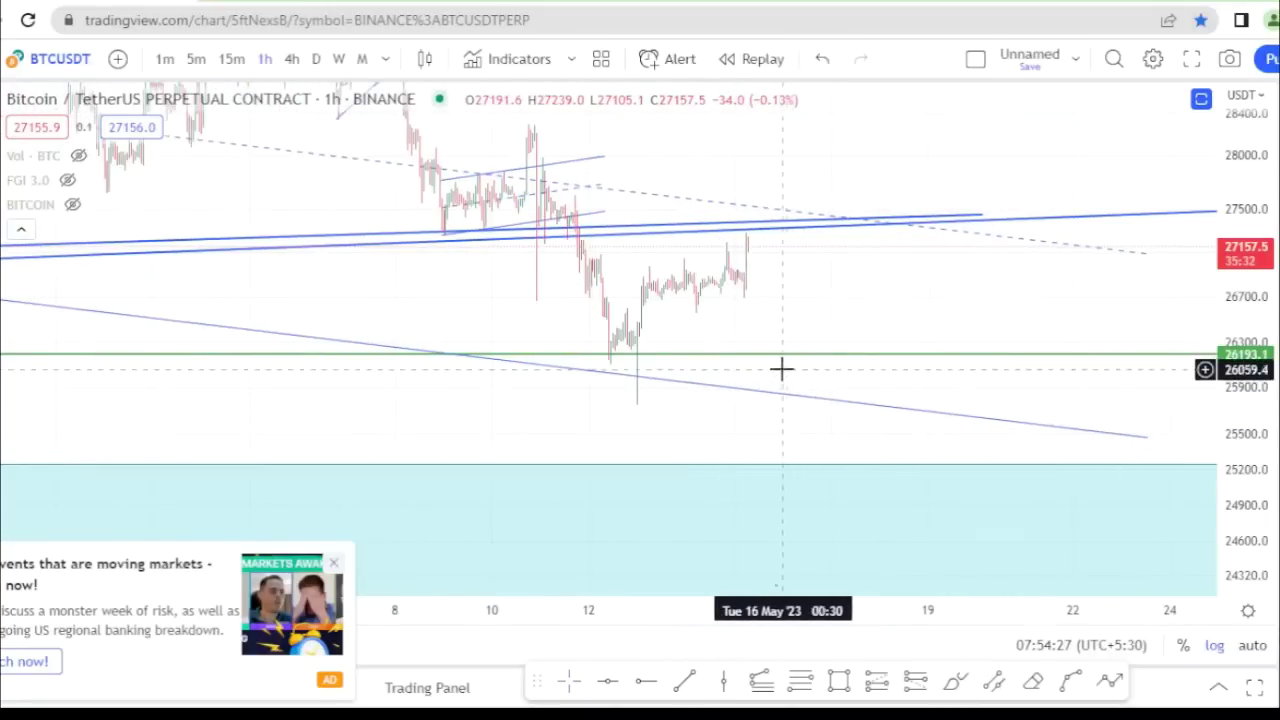
scroll(781, 368, up, 2)
scroll(740, 300, down, 2)
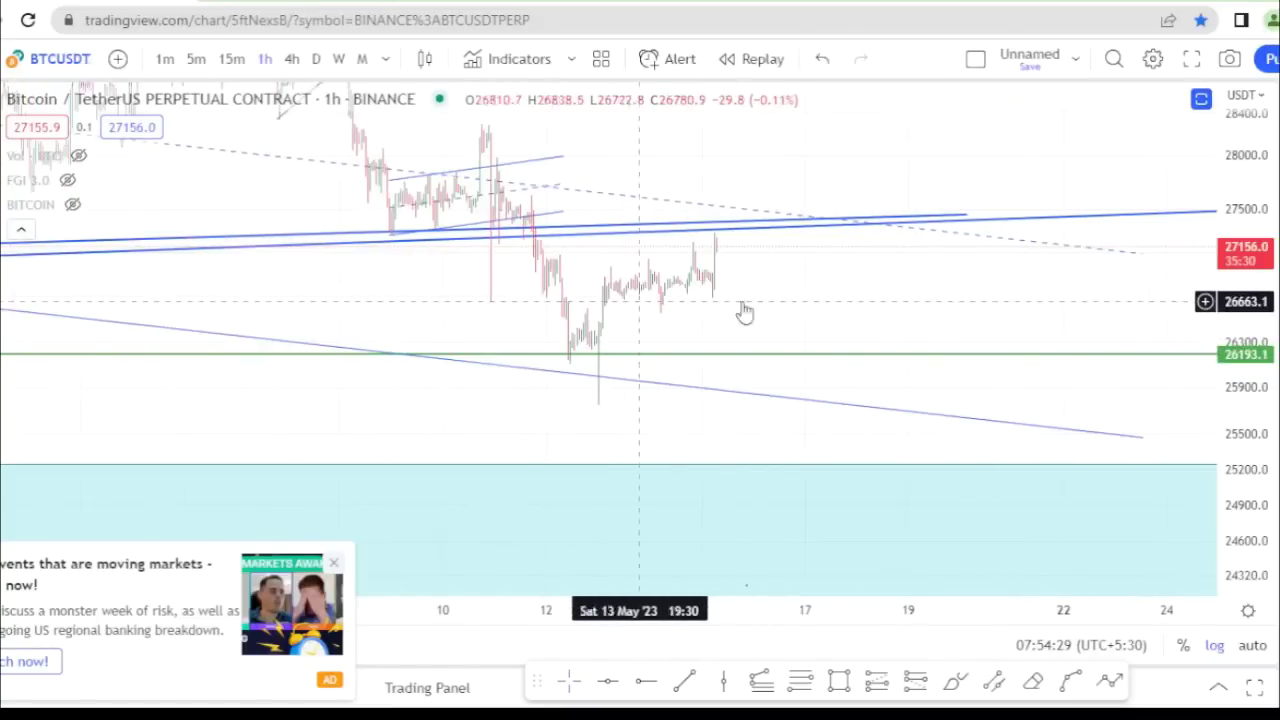
drag(829, 274, 834, 369)
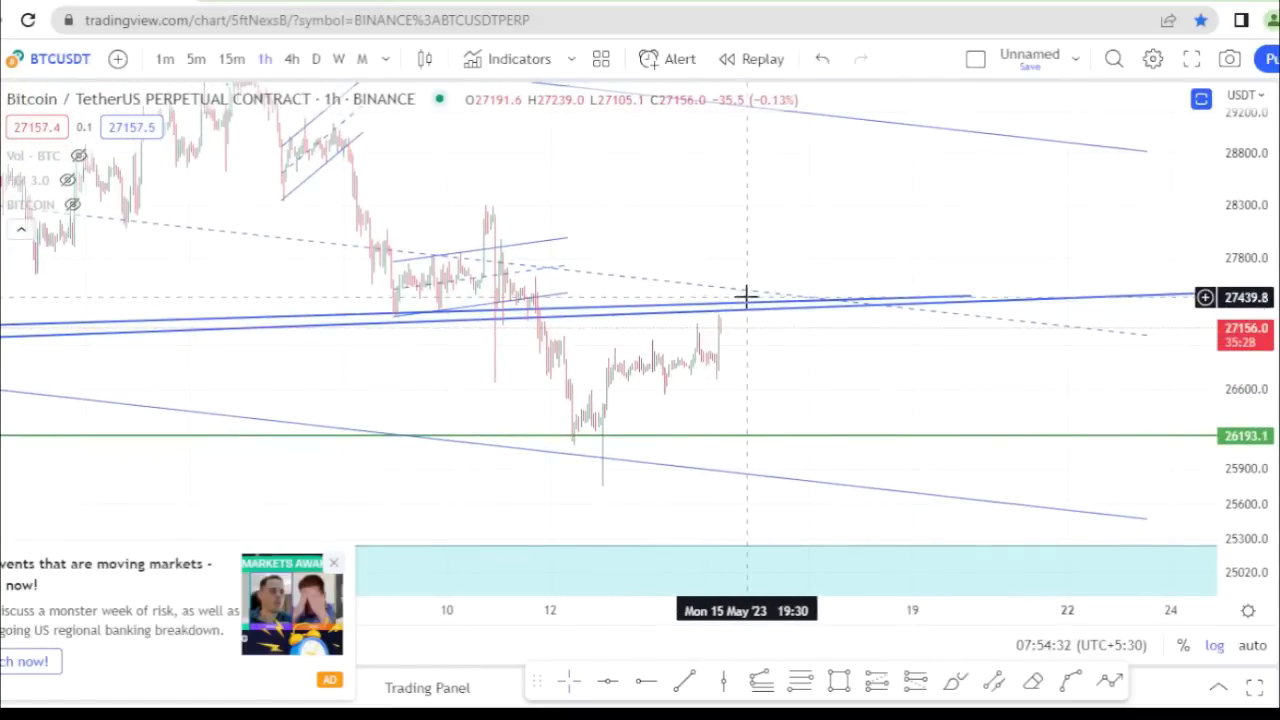
scroll(806, 292, down, 3)
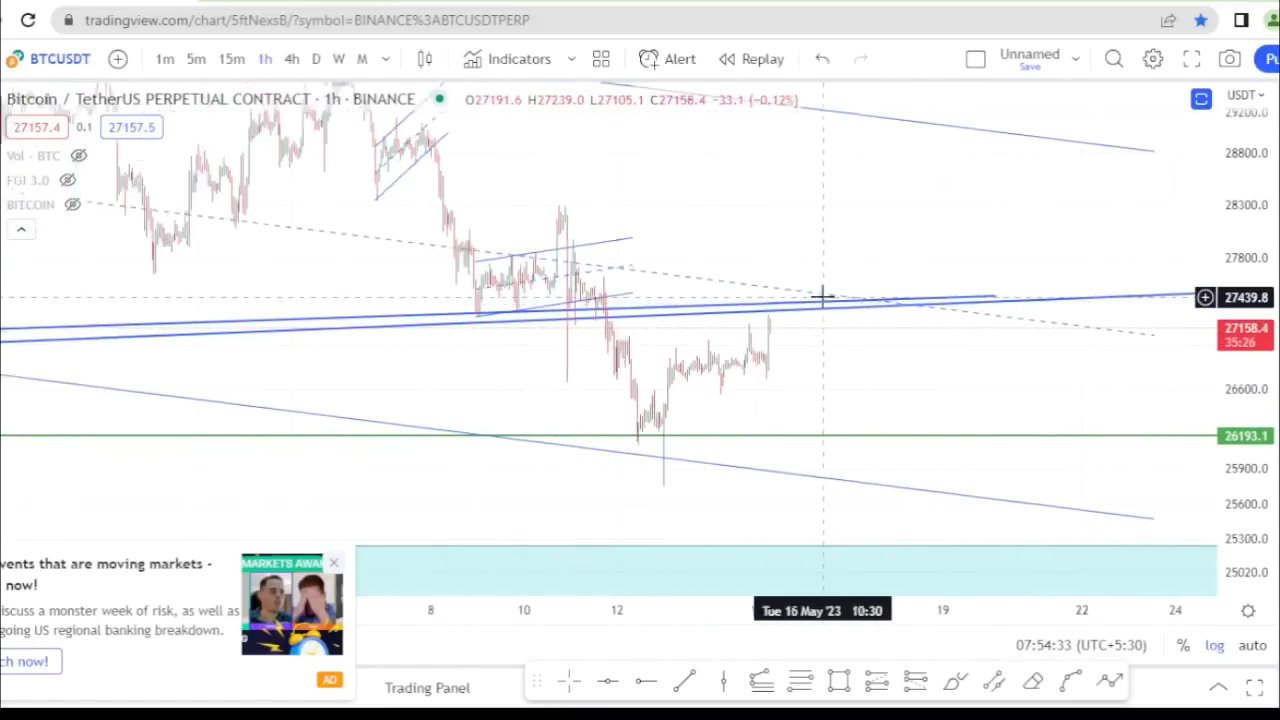
drag(935, 223, 925, 309)
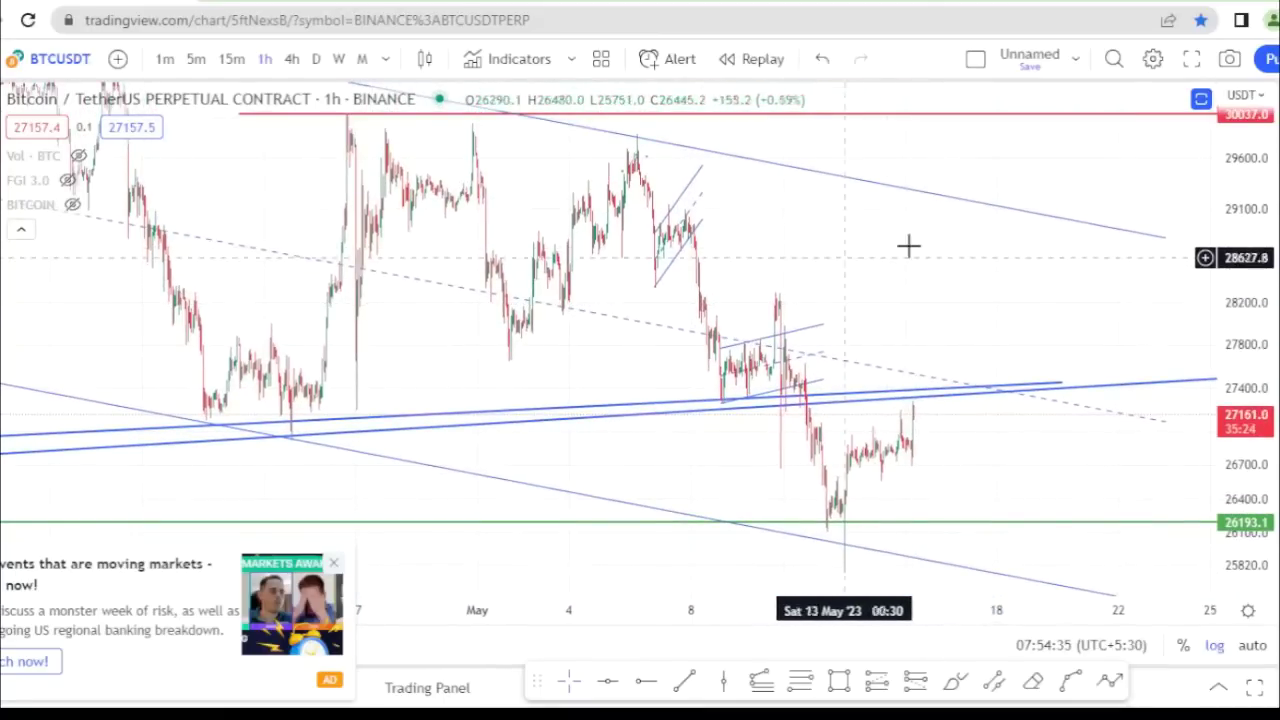
Switch the chart to the 4-hour timeframe and enlarge the price range around the rising trend line
scroll(851, 250, up, 2)
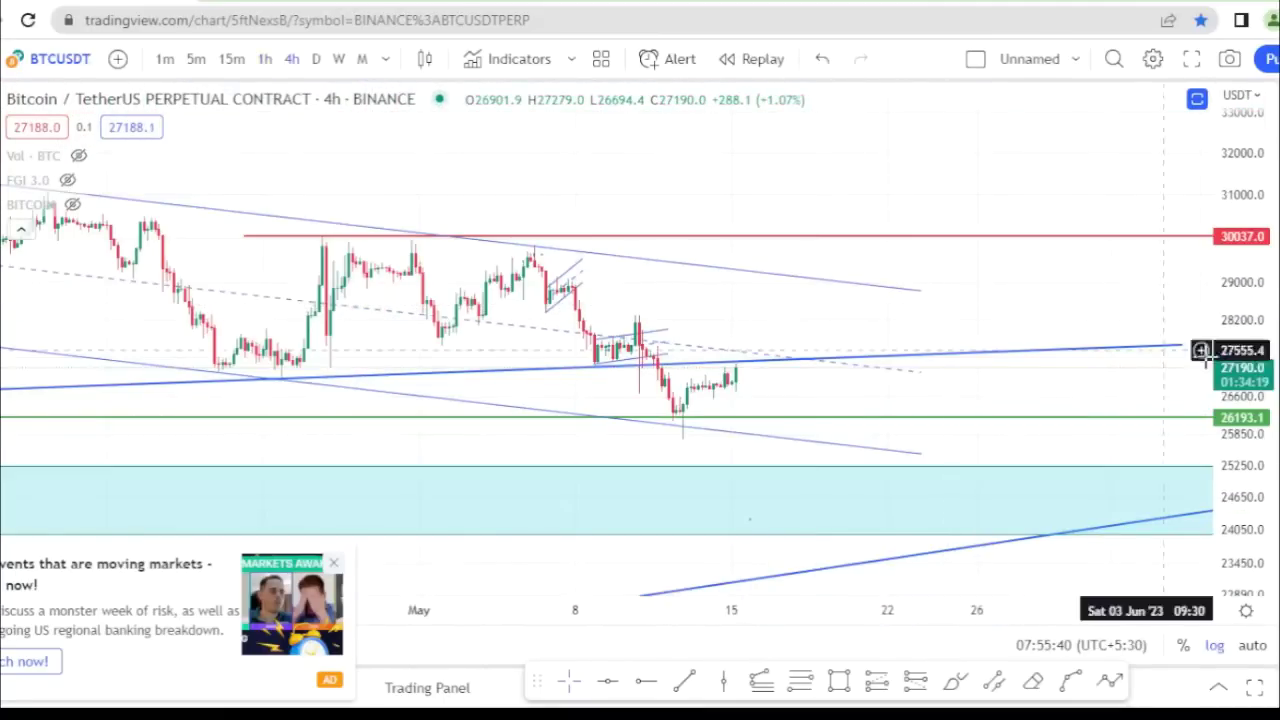
drag(1223, 459, 1223, 296)
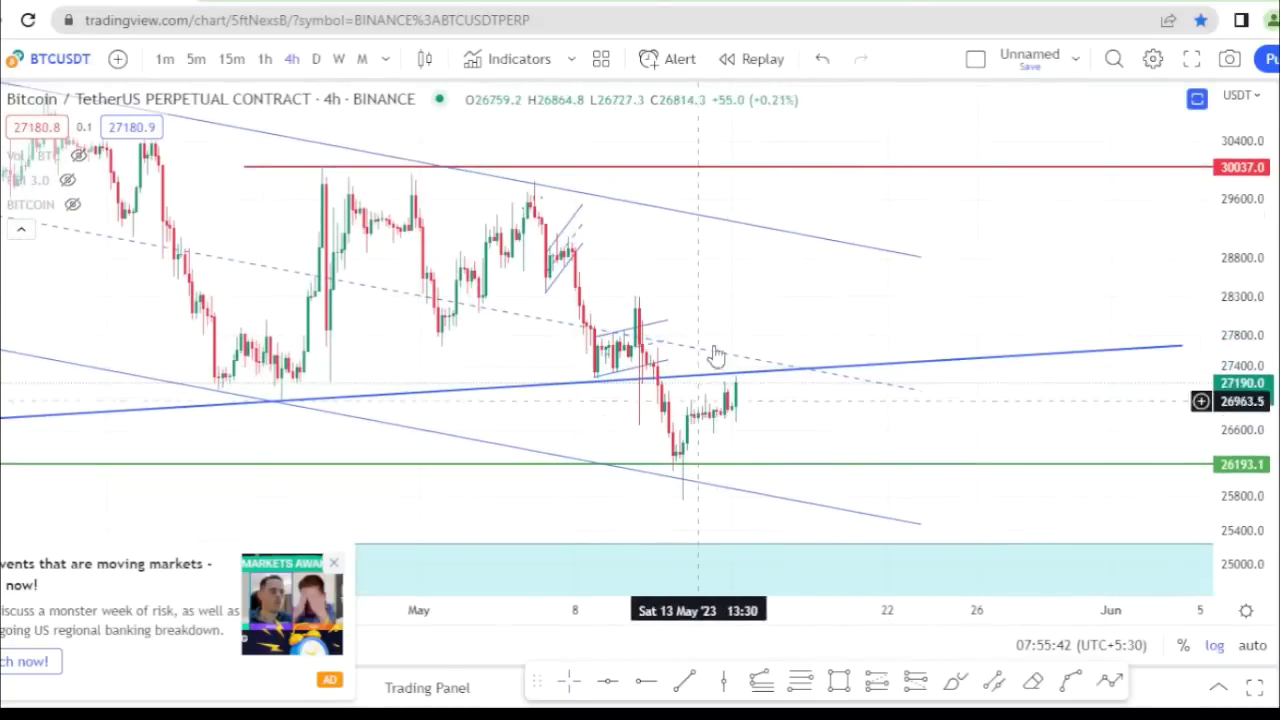
Show the FGI 3.0 indicator on the 4-hour chart and enlarge the price range around the May candles
drag(737, 303, 837, 214)
scroll(755, 356, up, 4)
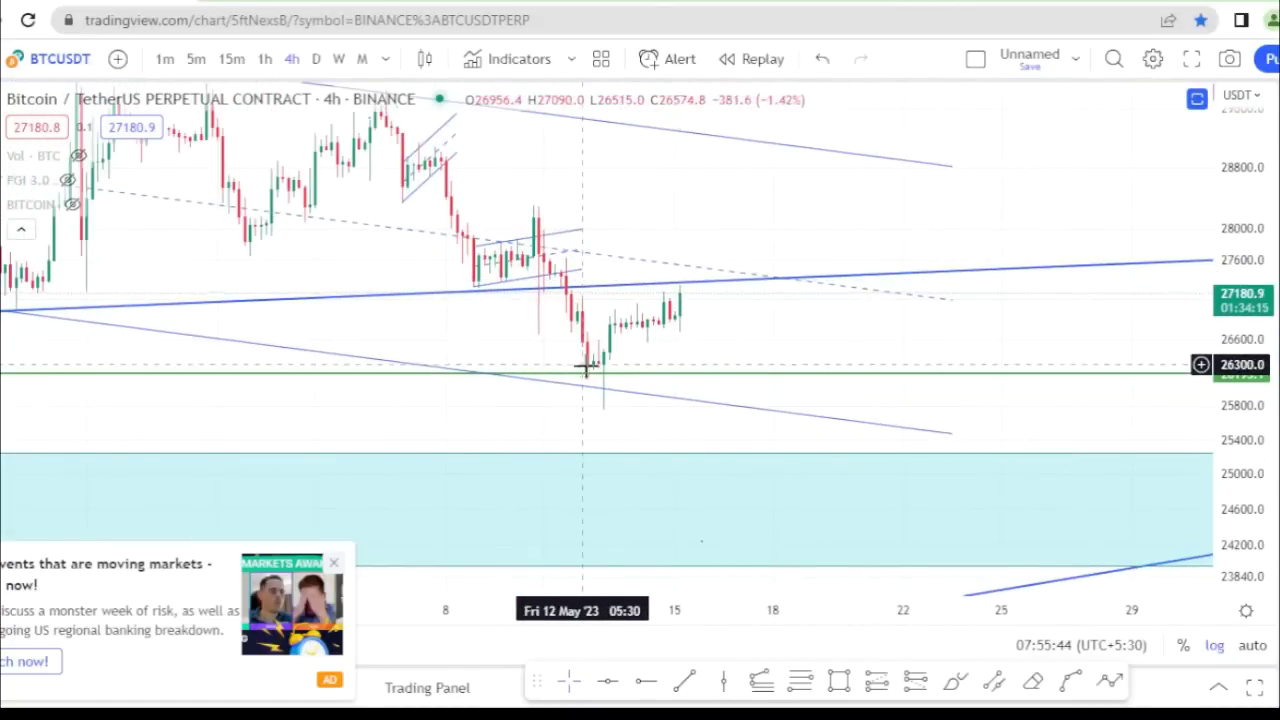
click(68, 178)
scroll(612, 312, up, 3)
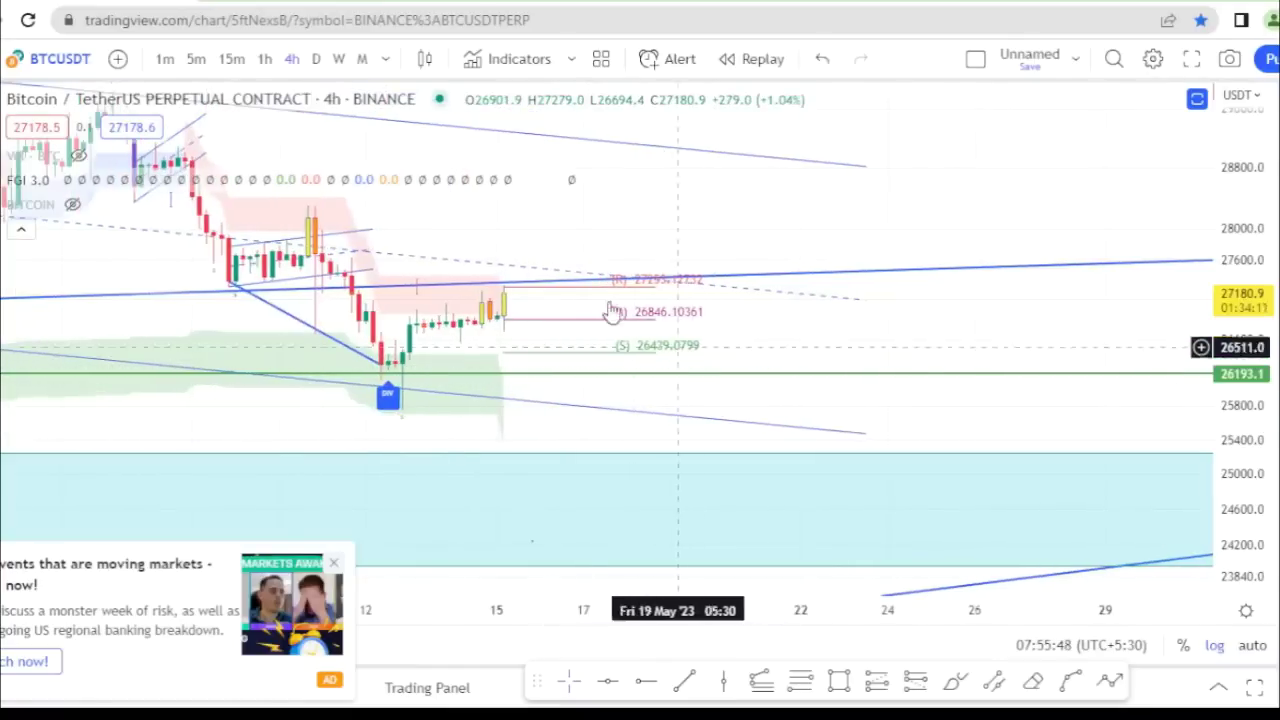
drag(503, 200, 857, 194)
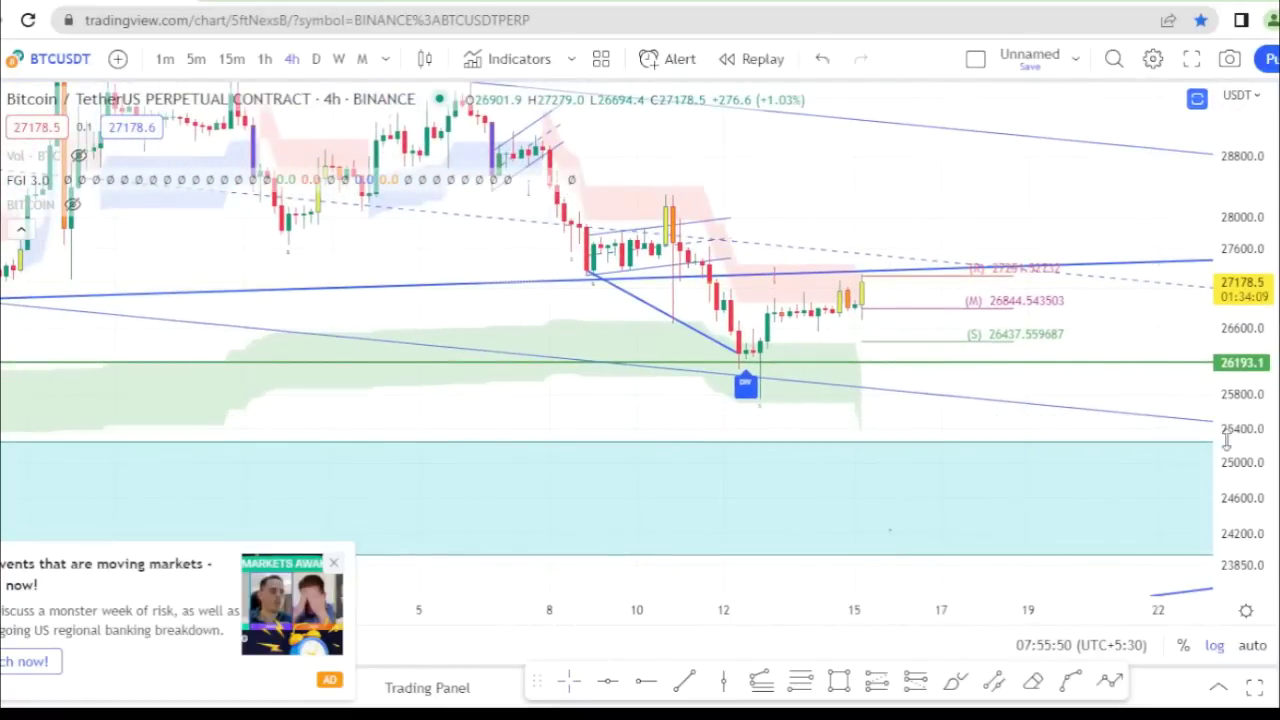
drag(1227, 440, 1229, 285)
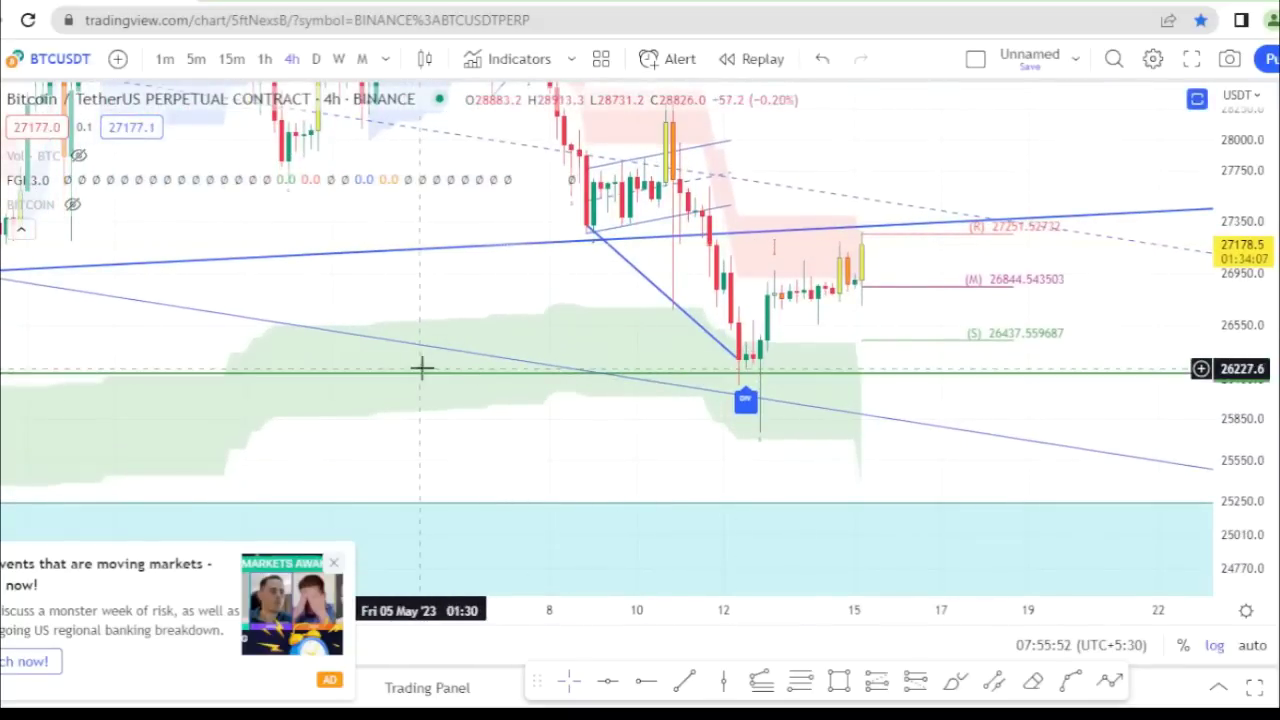
Examine the latest 4-hour candles against the FGI 3.0 resistance, middle and support levels, the rising trend line and the 26193.1 support
scroll(421, 368, up, 4)
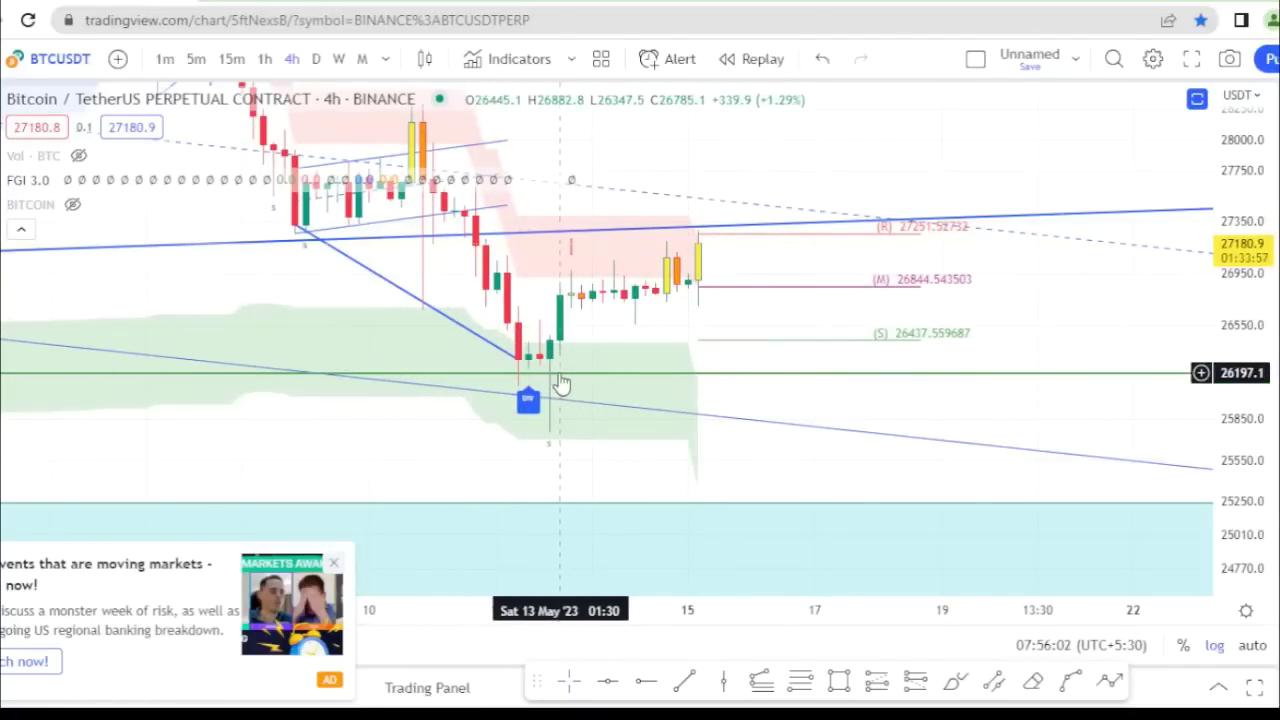
scroll(563, 386, down, 1)
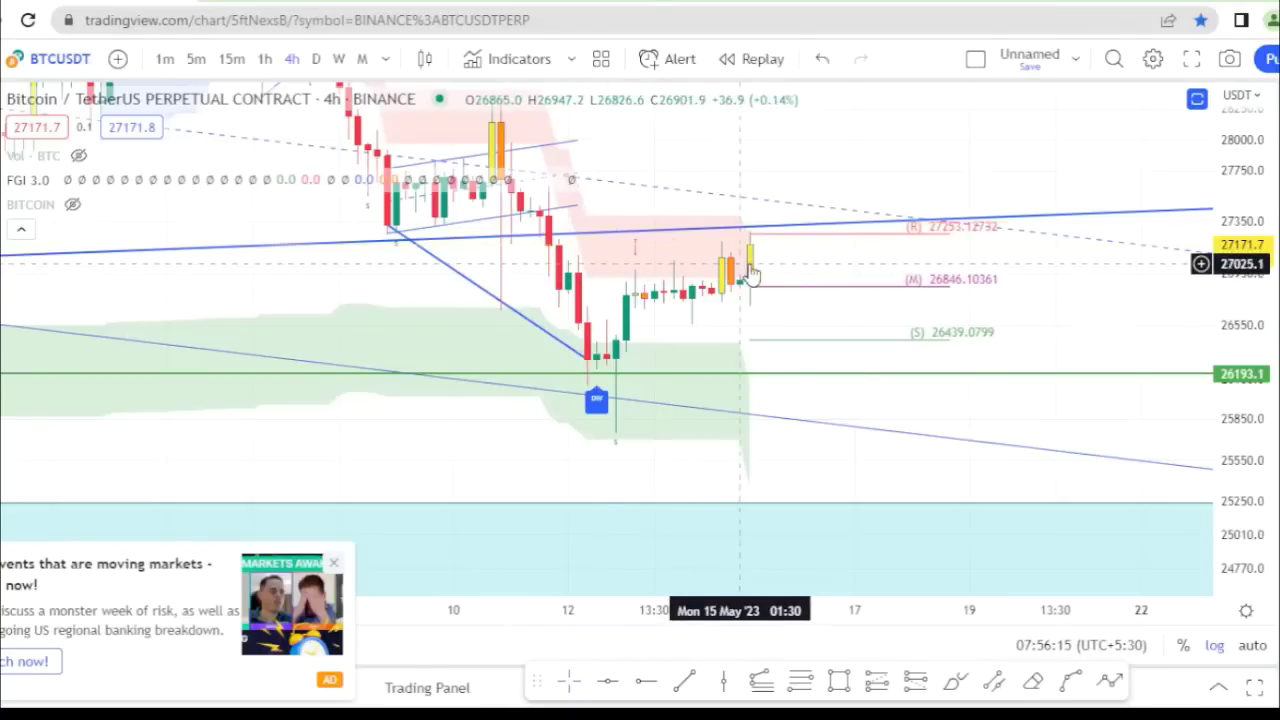
drag(1240, 373, 1240, 310)
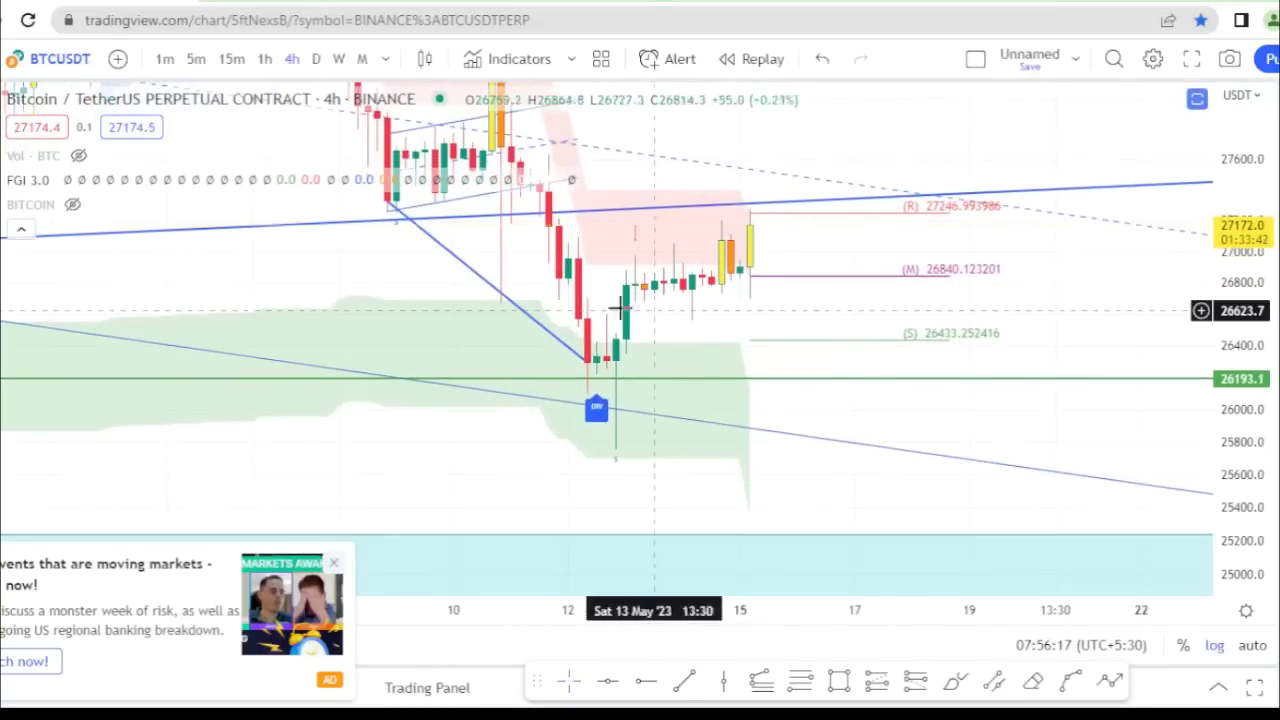
drag(823, 241, 829, 305)
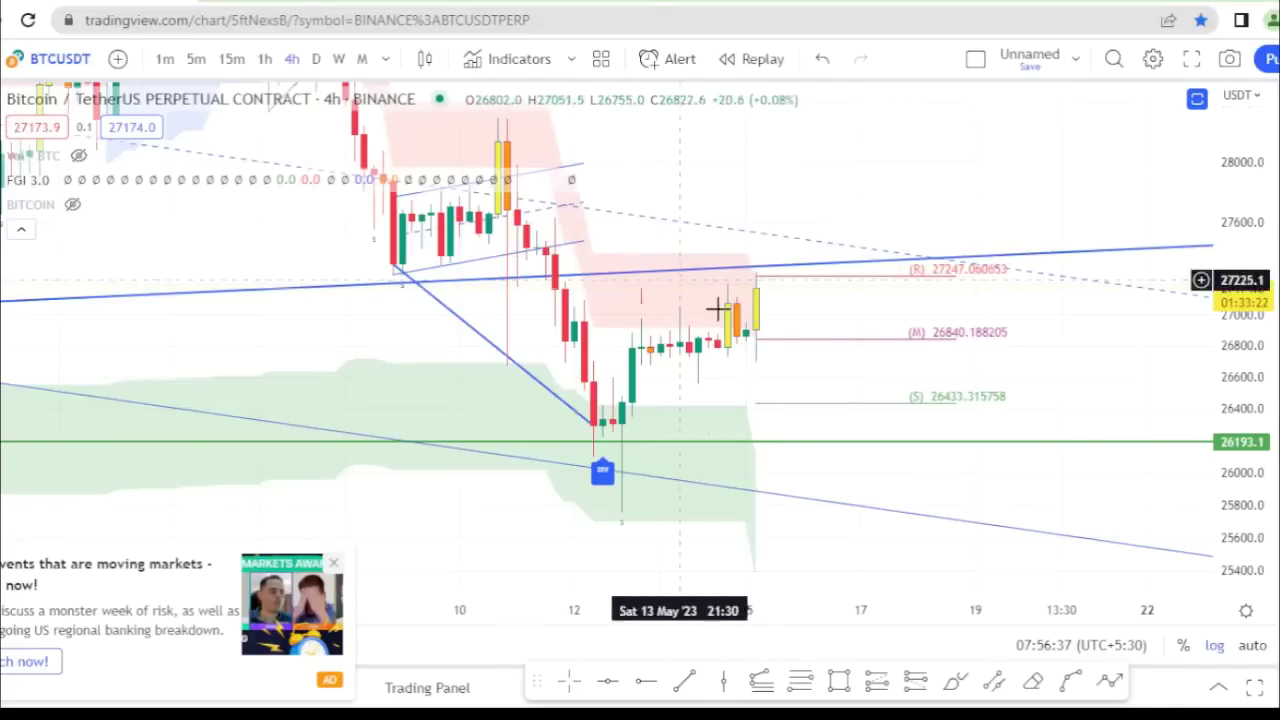
drag(860, 197, 866, 277)
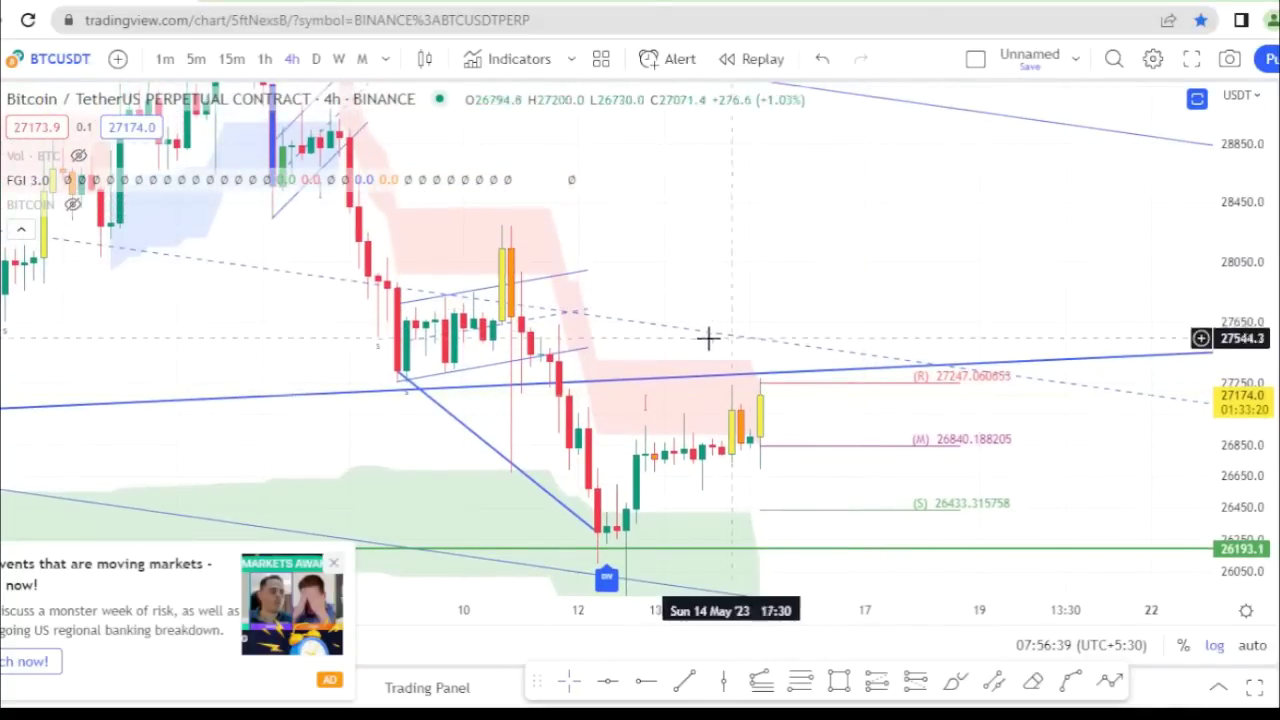
scroll(474, 423, down, 4)
scroll(228, 460, down, 5)
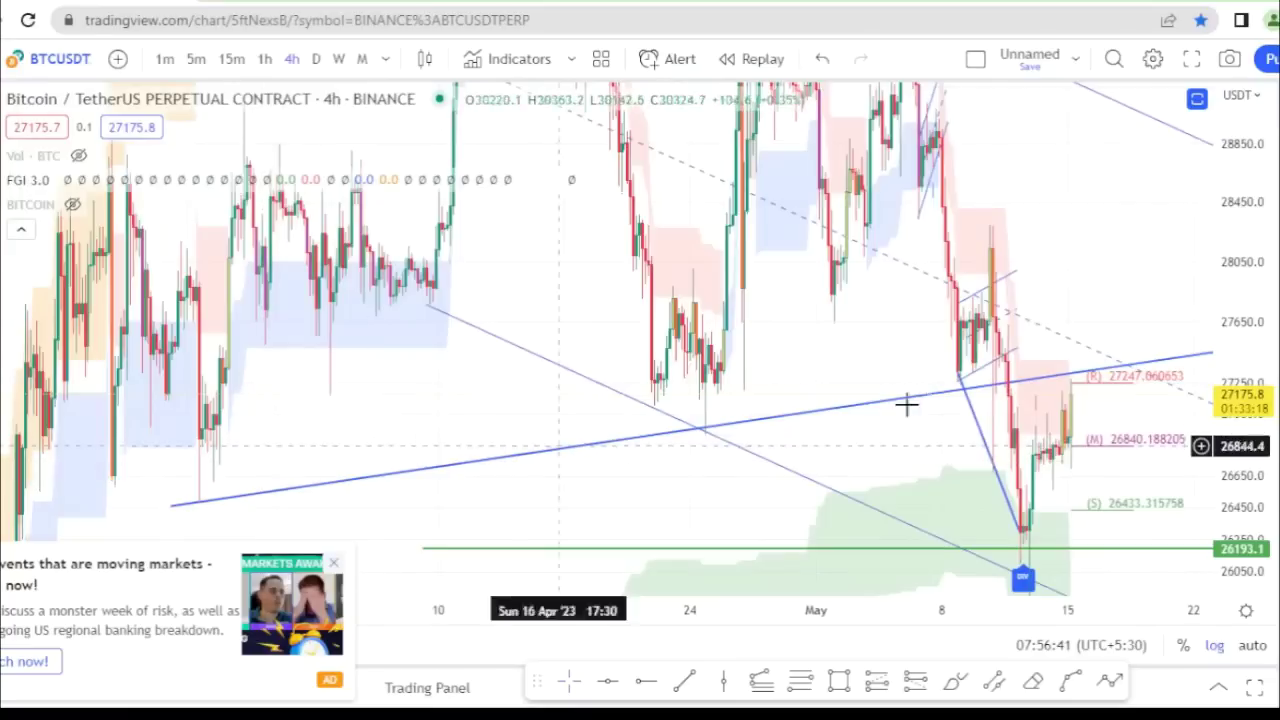
scroll(1077, 349, up, 4)
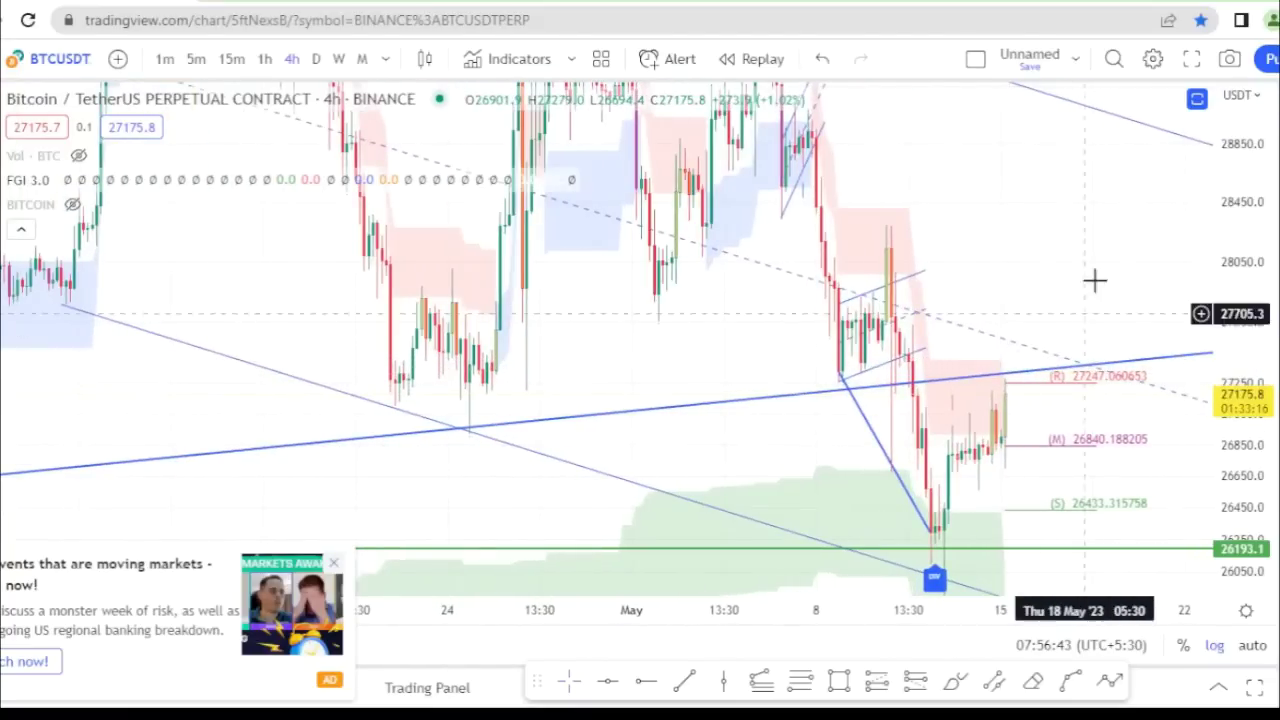
drag(1094, 277, 951, 223)
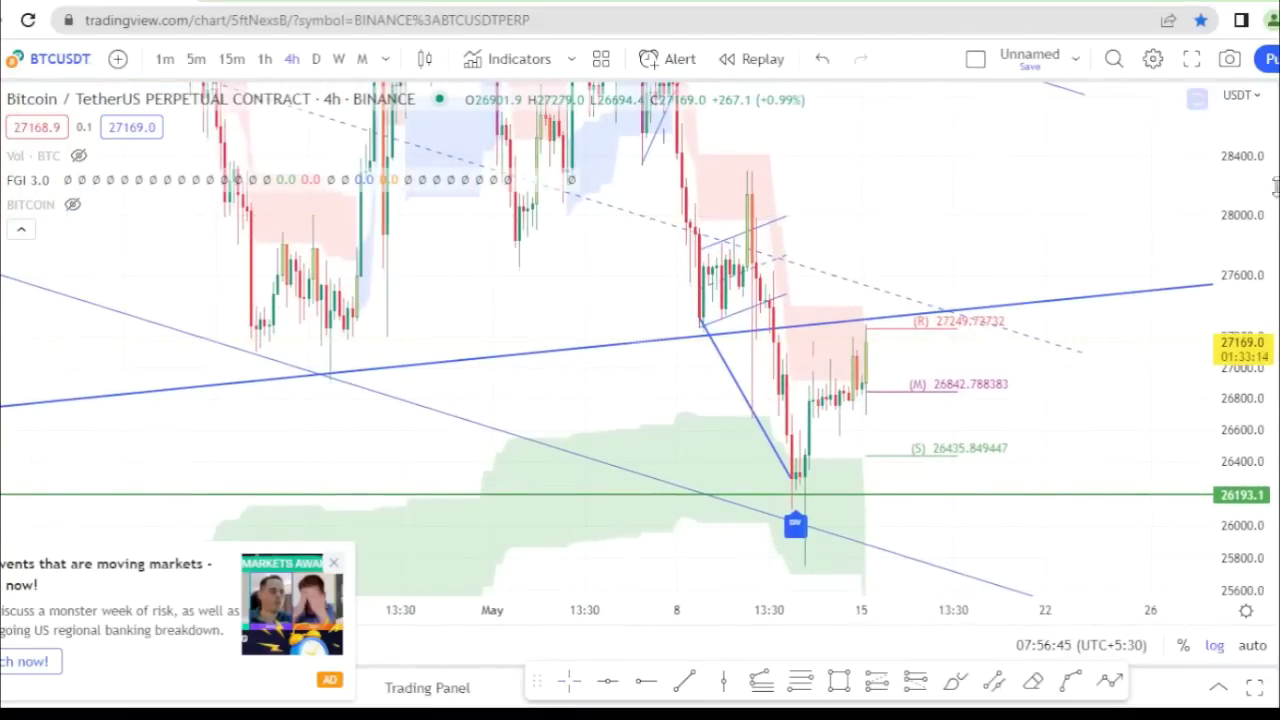
drag(1254, 160, 1256, 262)
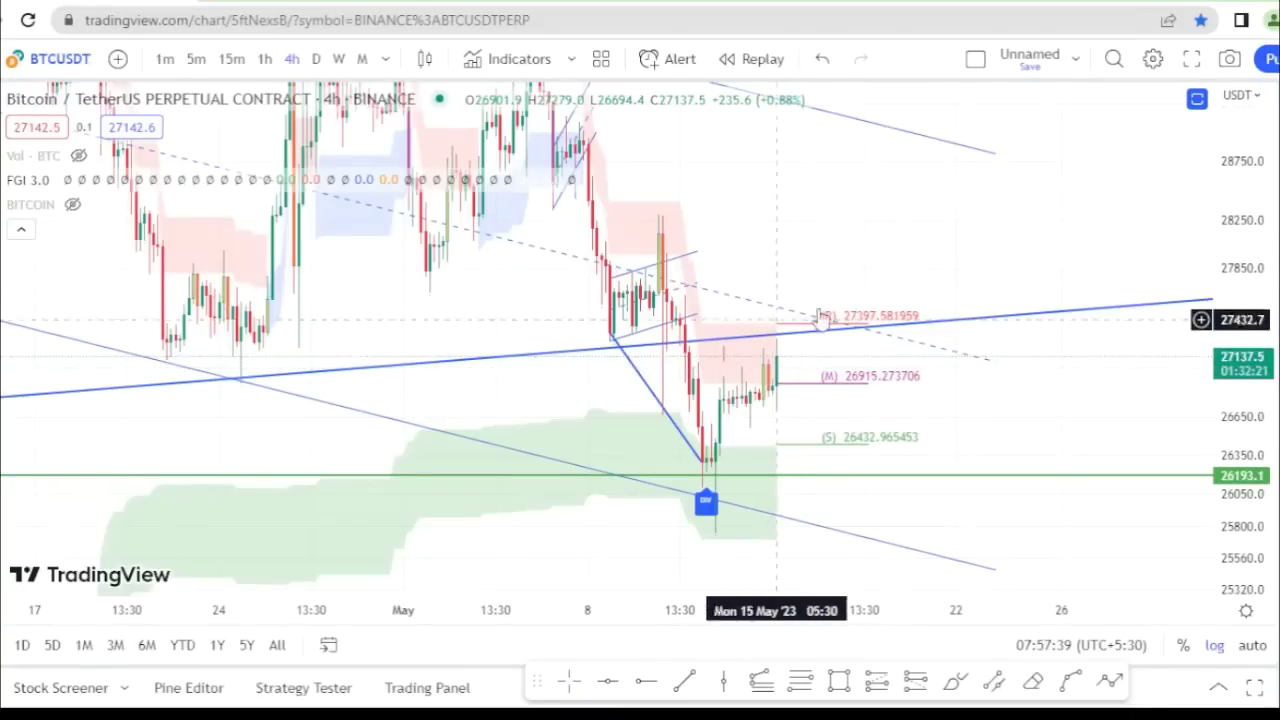
scroll(870, 248, up, 2)
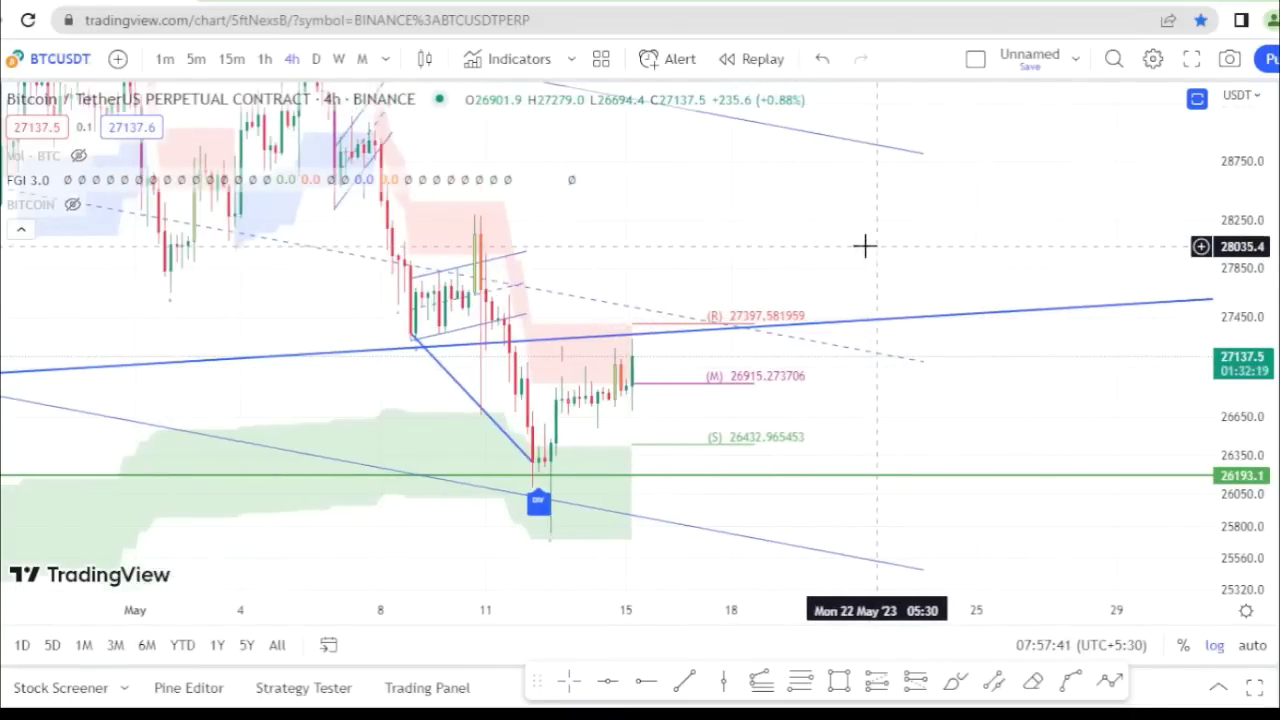
Switch the chart to the 1-hour timeframe and hide the FGI 3.0 indicator
click(265, 59)
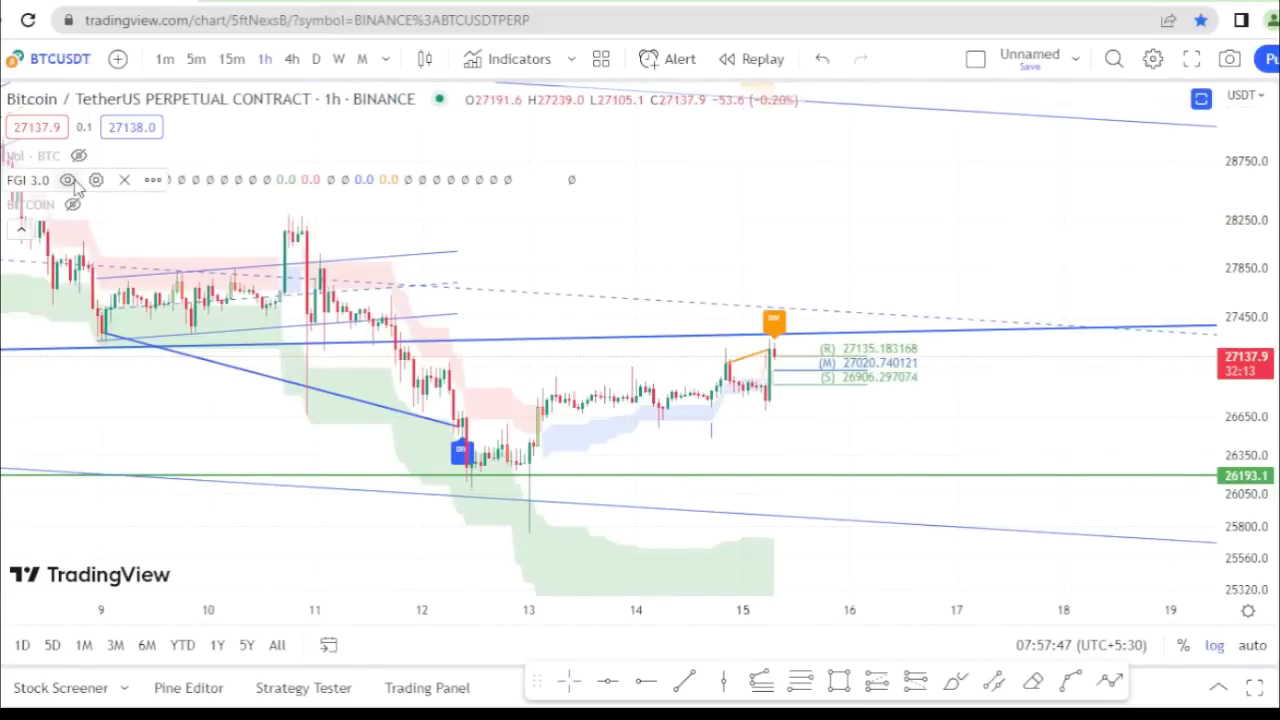
click(68, 180)
drag(1234, 420, 1236, 225)
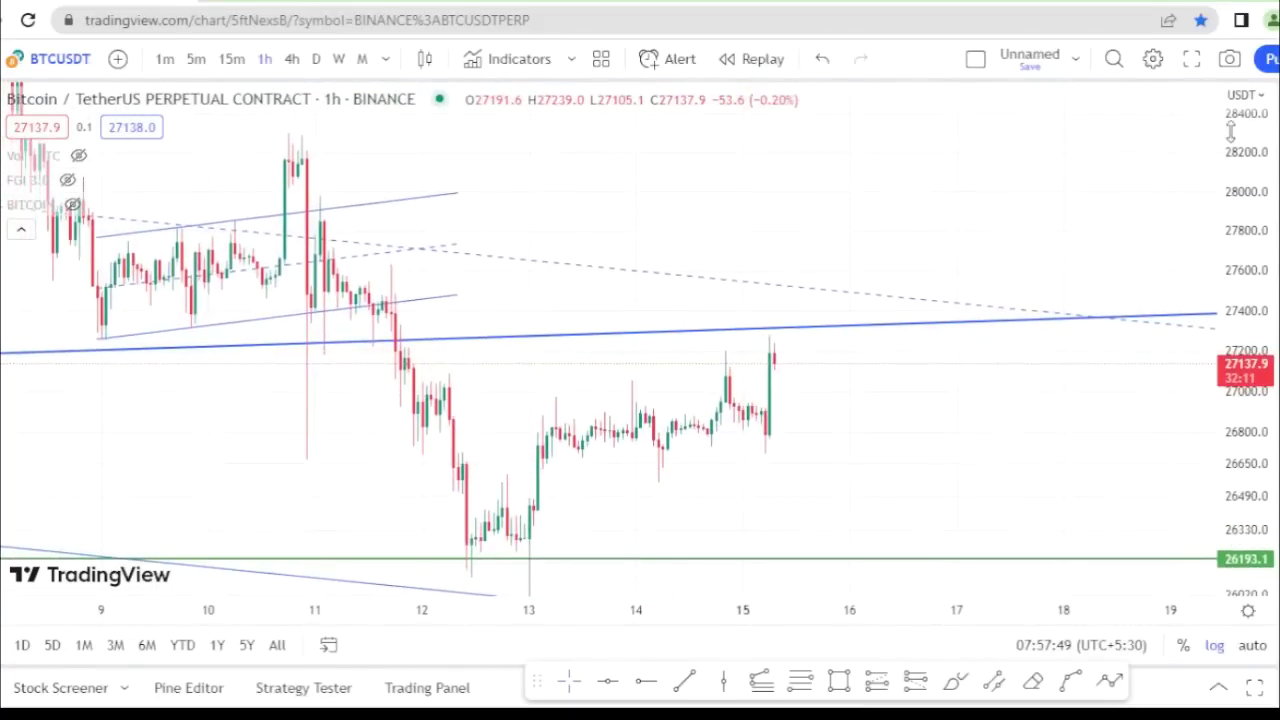
Reveal the RSI pane below the 1-hour chart and compare it with the price highs near the rising trend line
click(1202, 101)
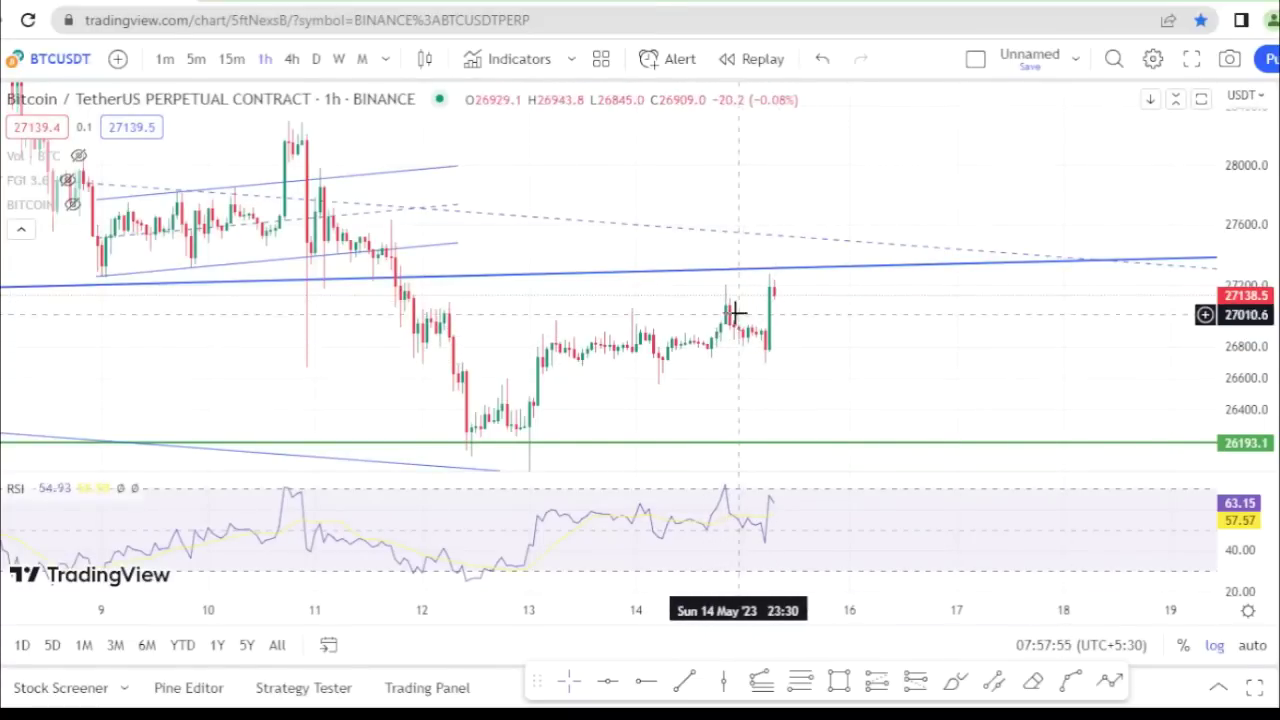
scroll(805, 358, up, 1)
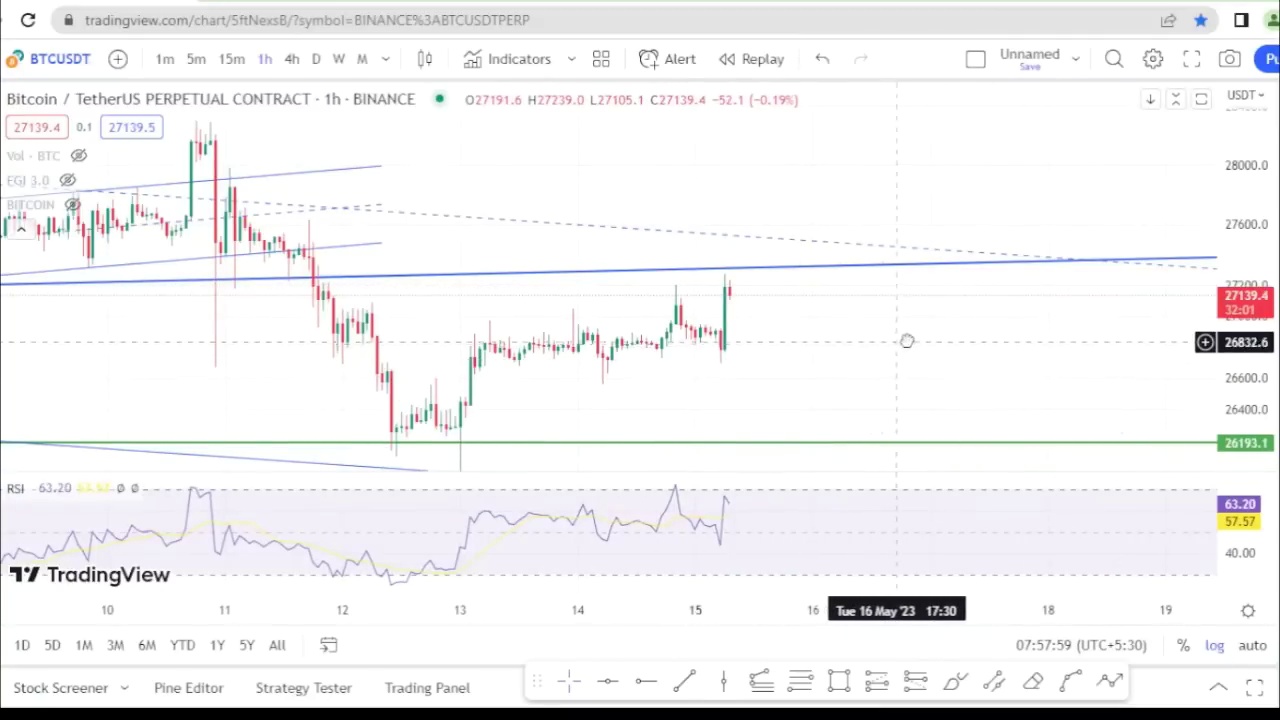
drag(906, 340, 971, 317)
drag(1240, 340, 1240, 225)
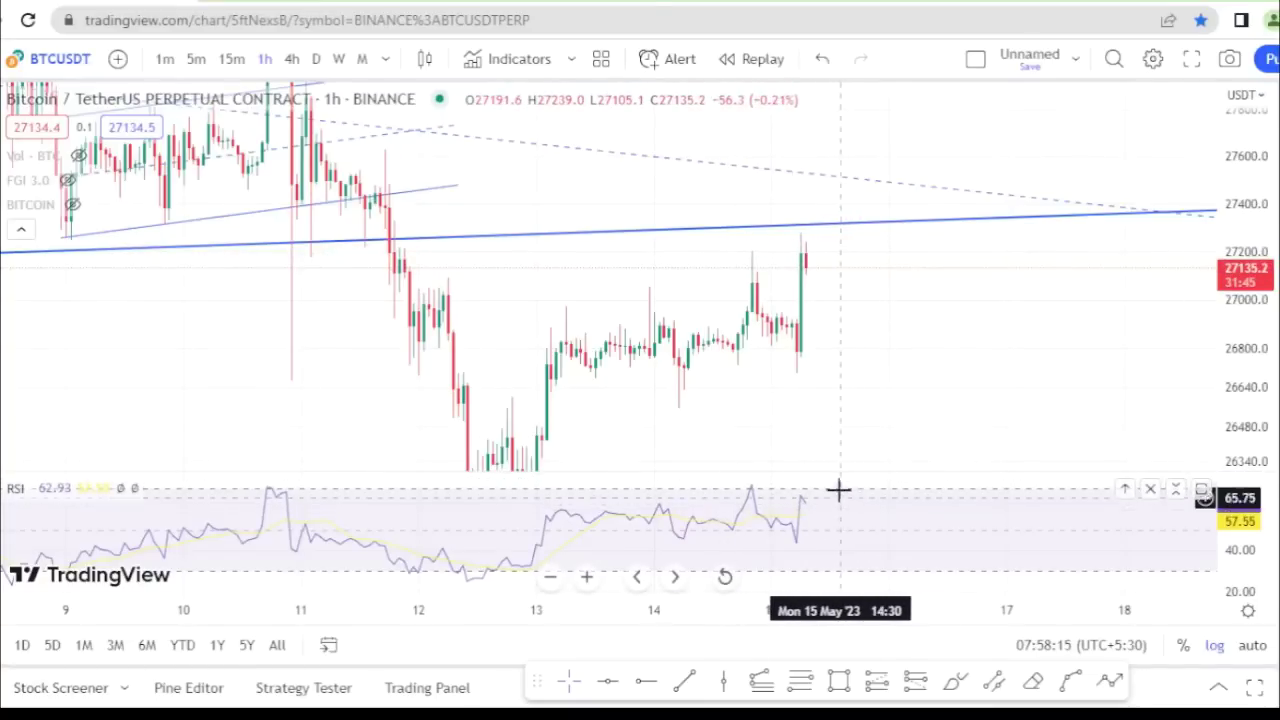
scroll(846, 330, up, 1)
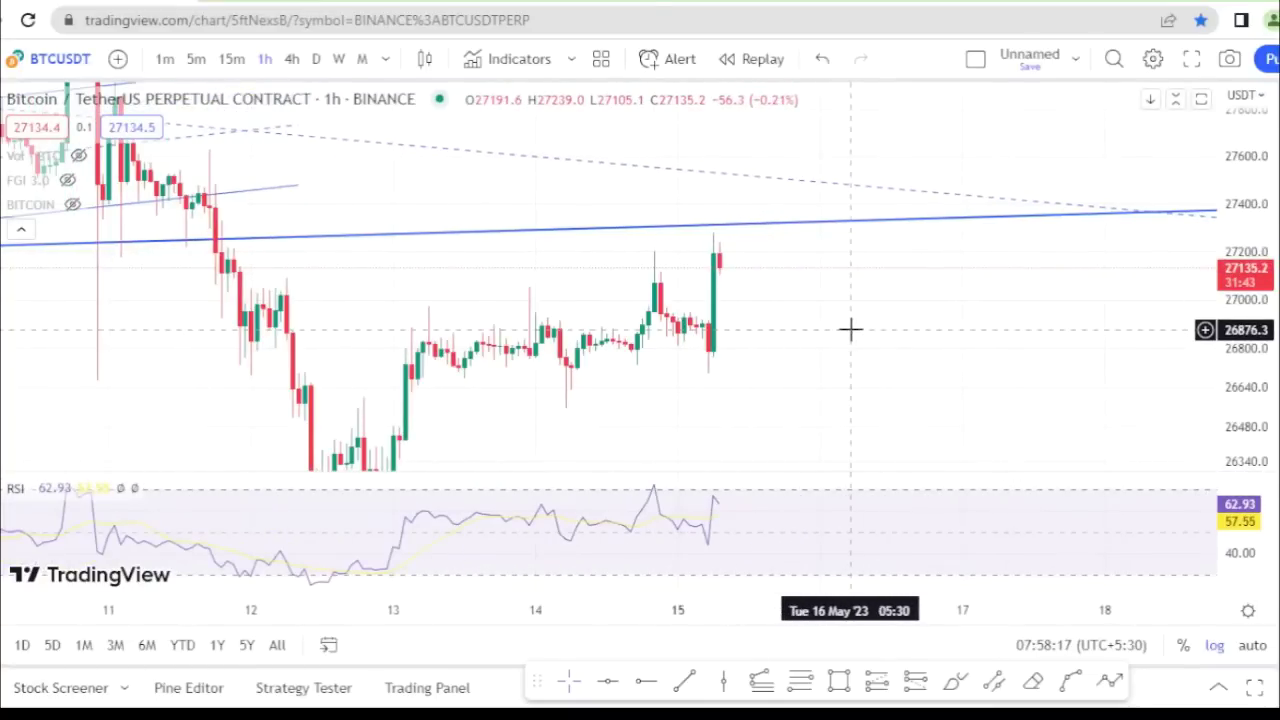
scroll(851, 329, right, 1)
scroll(723, 240, down, 2)
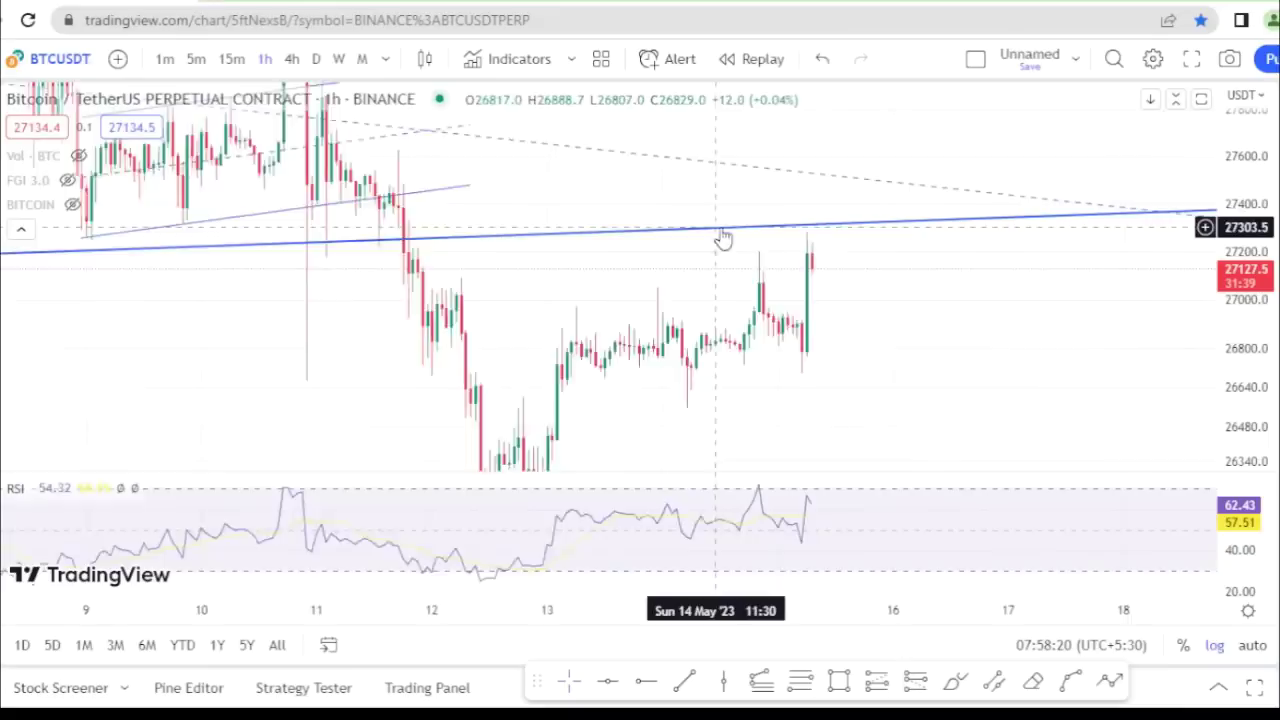
scroll(852, 245, up, 1)
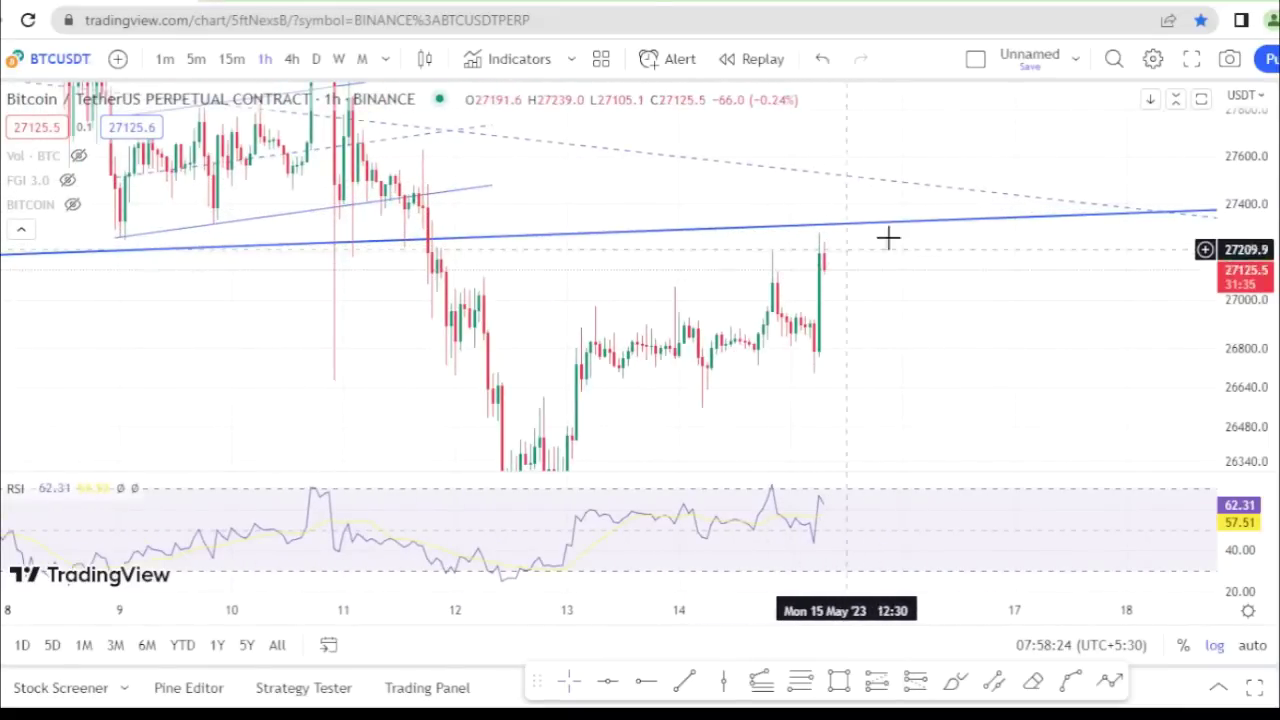
scroll(866, 277, down, 3)
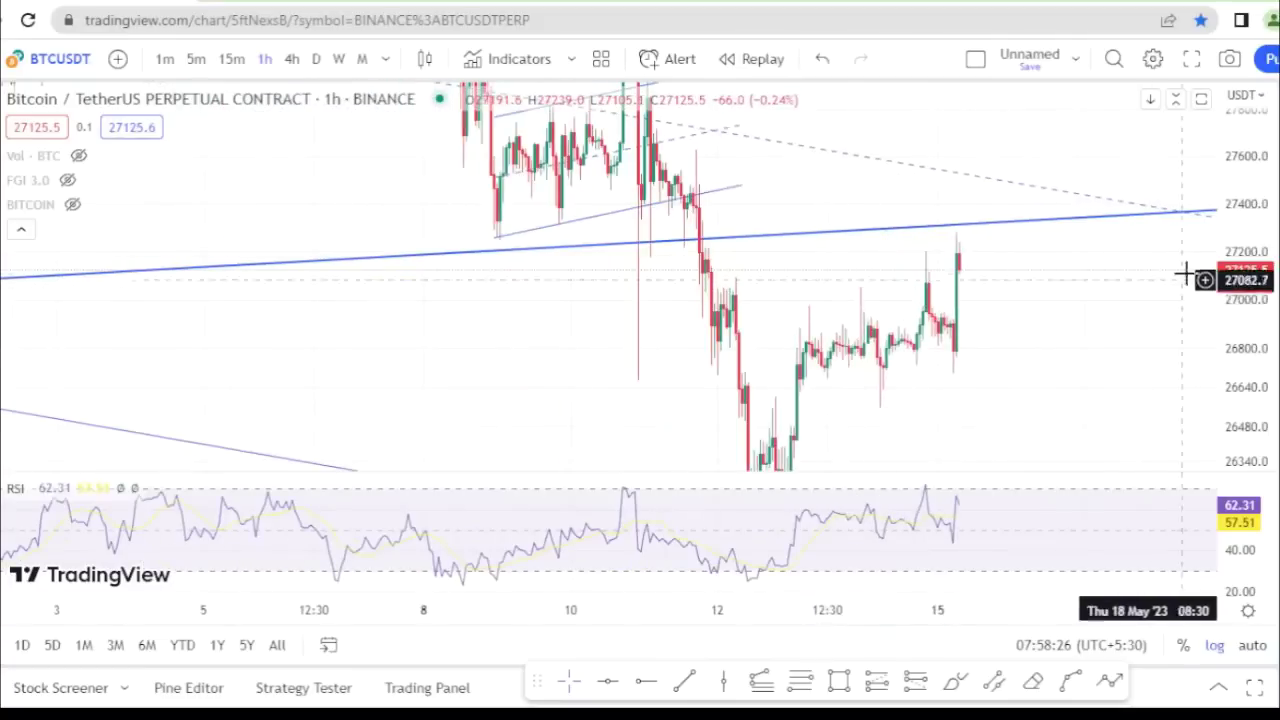
Draw a rising parallel channel from 12 May, its lower line from about 26070 to 26845 and its upper line ending at about 27512
drag(1237, 222, 1228, 355)
drag(1064, 342, 868, 301)
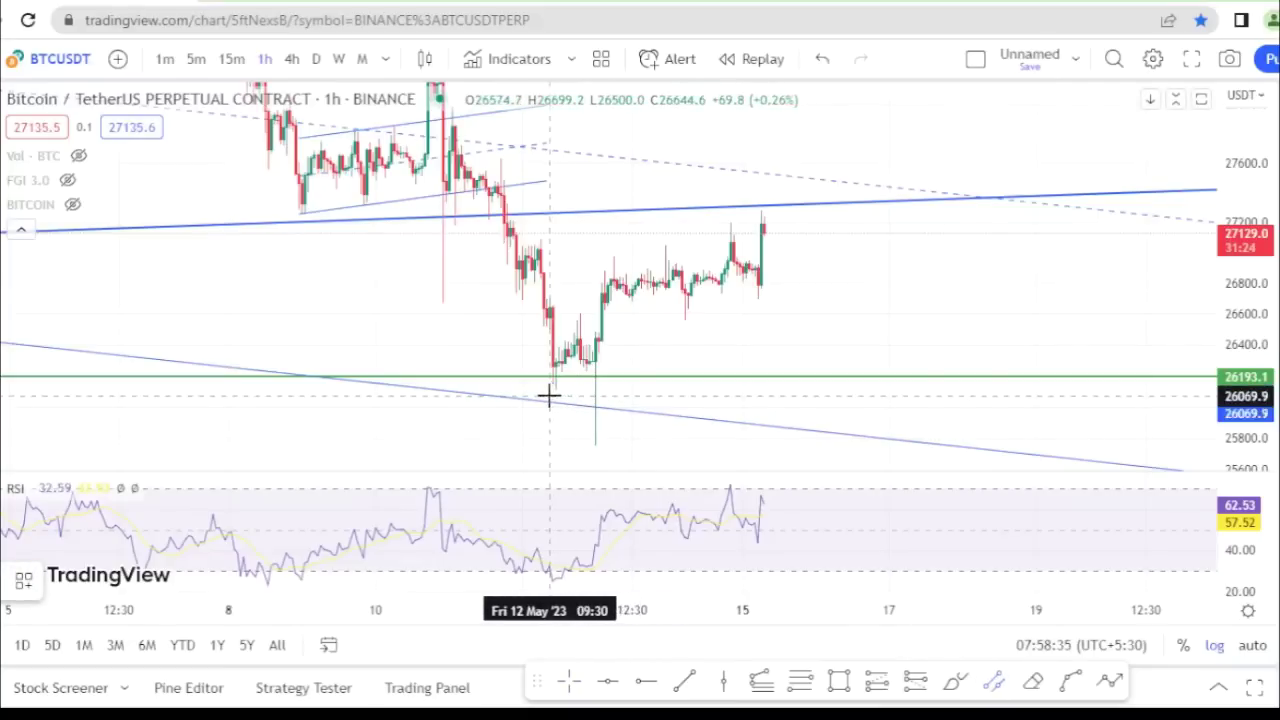
drag(549, 395, 888, 222)
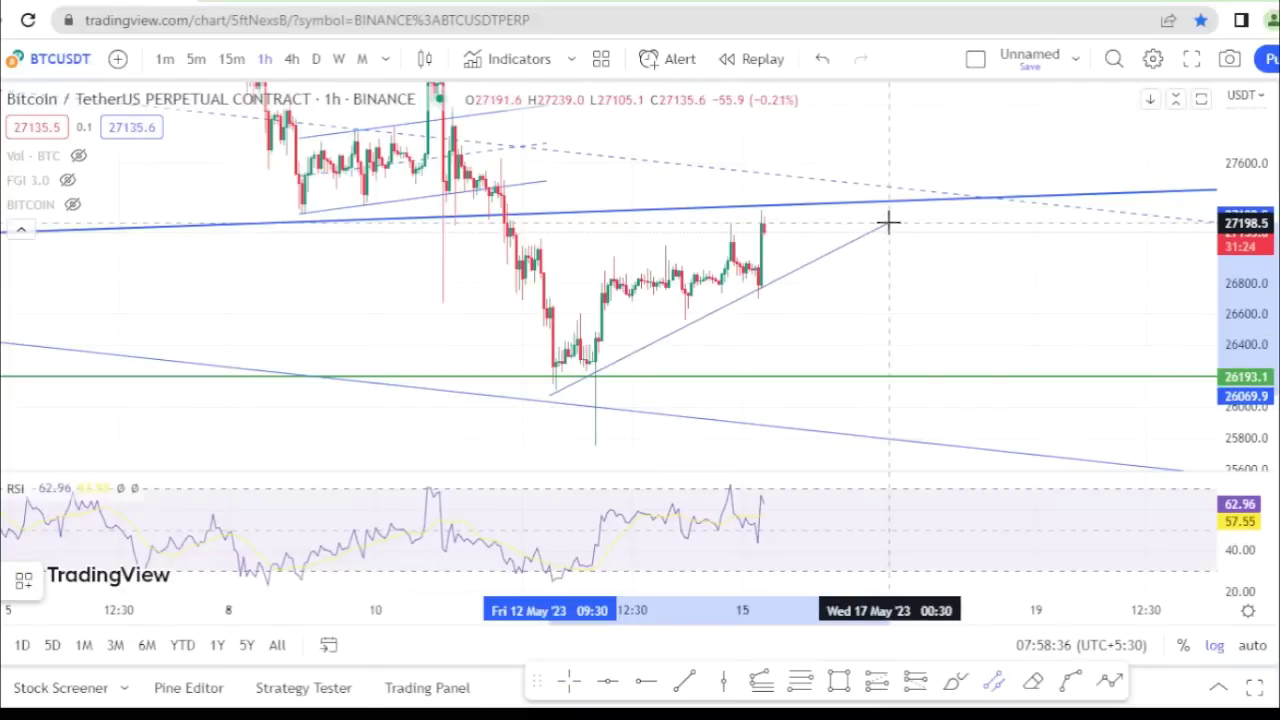
click(643, 249)
mouse_move(905, 128)
mouse_down()
mouse_move(846, 182)
mouse_move(829, 181)
mouse_up()
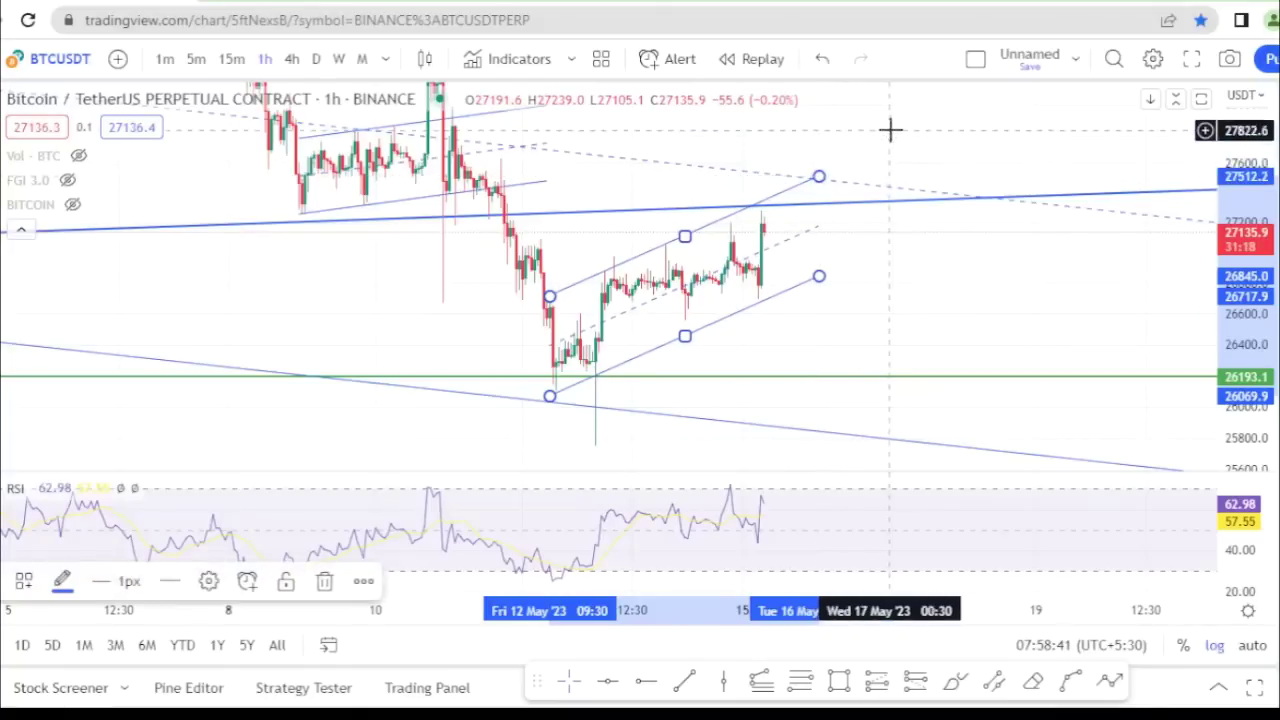
Compare the new rising channel with the two earlier flag channels on the 1-hour chart
scroll(1160, 310, down, 5)
drag(1240, 183, 1240, 215)
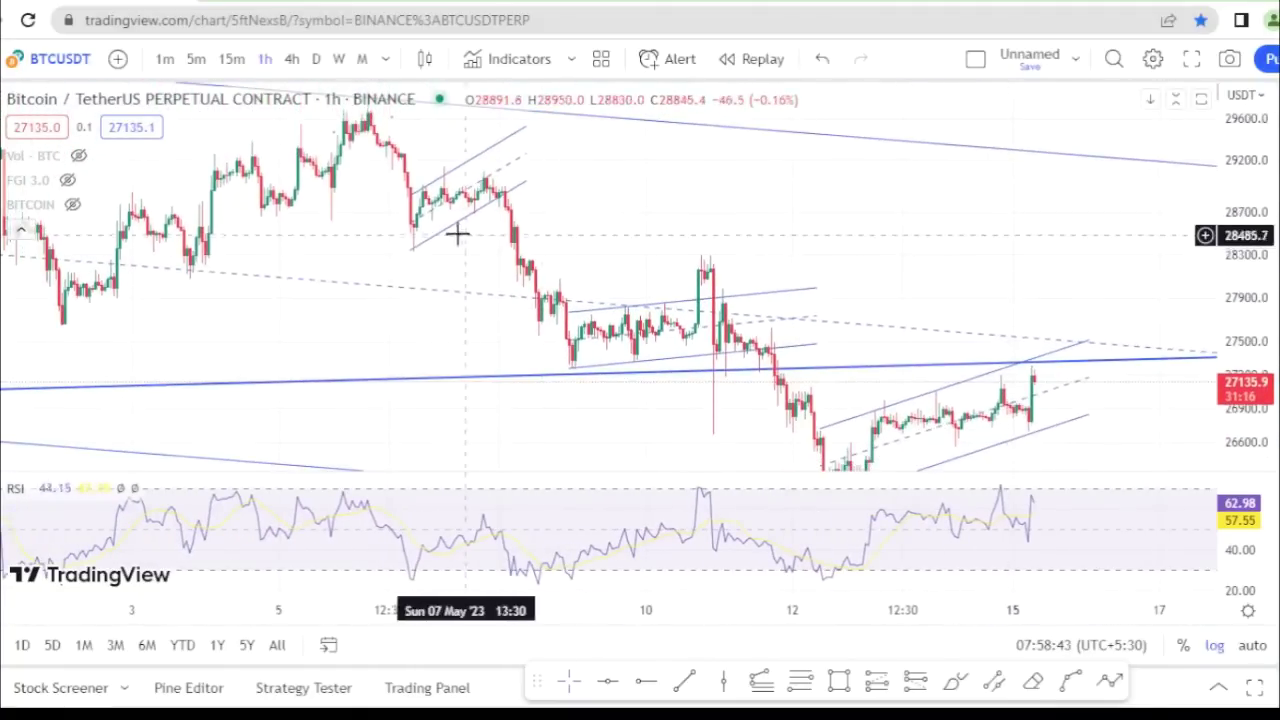
drag(969, 253, 843, 191)
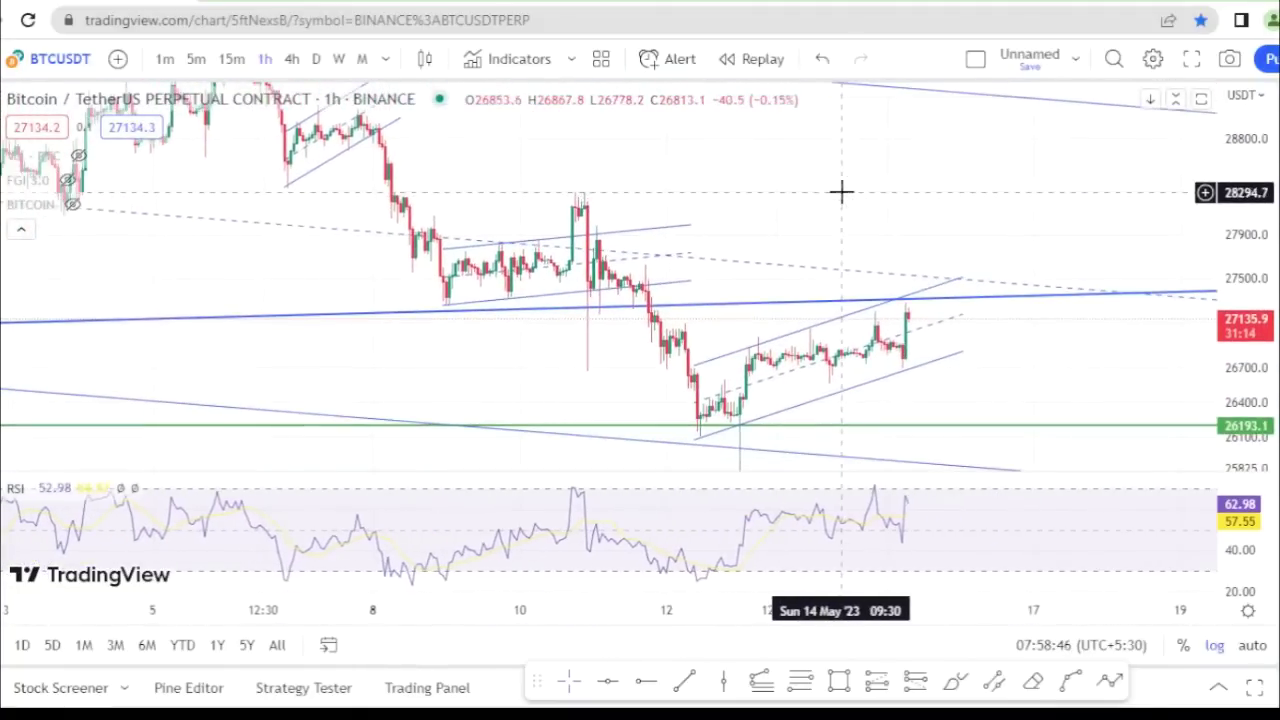
scroll(853, 239, down, 4)
scroll(983, 365, up, 2)
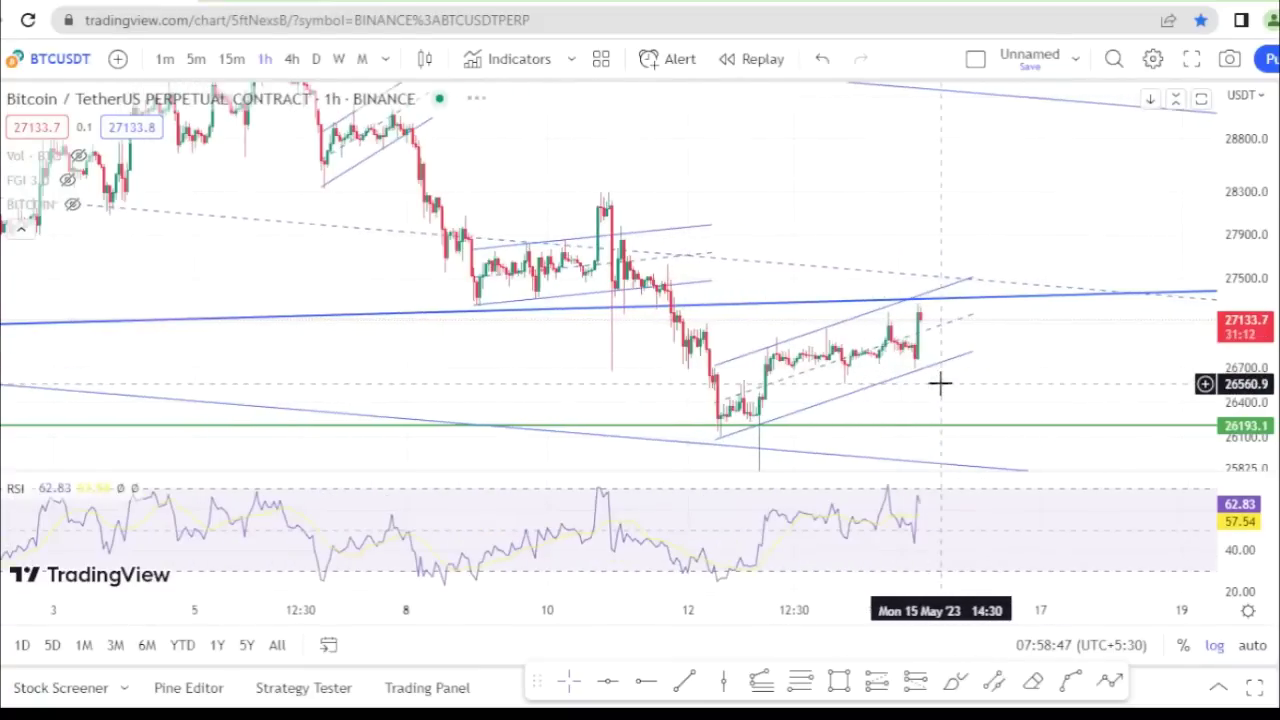
Maximize the price pane and extend the rising channel so its lower line ends at about 26932 on 16 May
click(1205, 96)
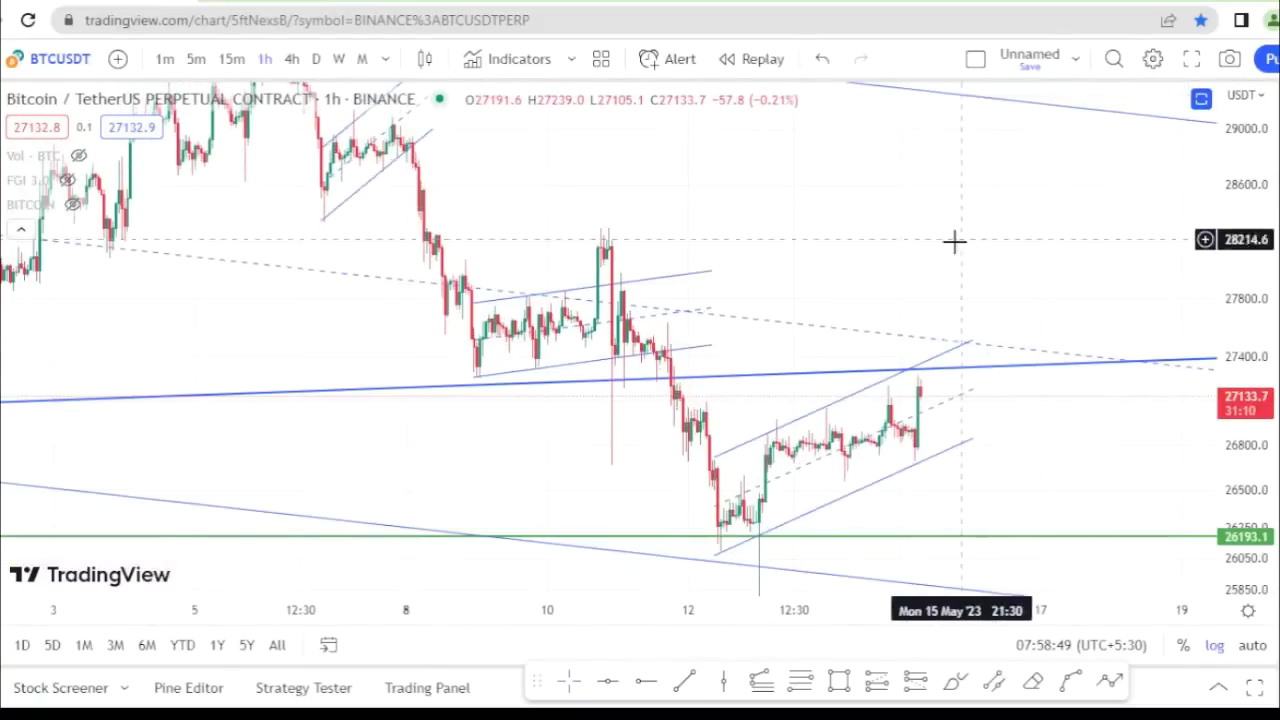
drag(1006, 449, 907, 299)
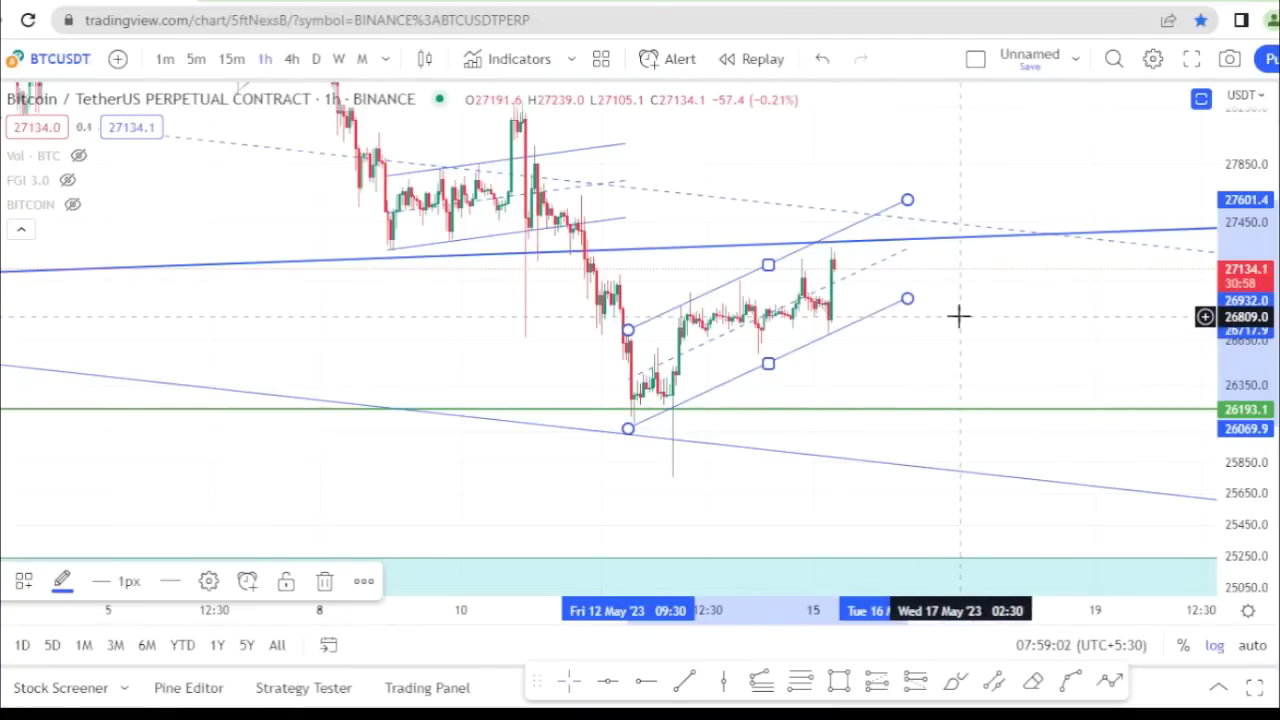
drag(958, 316, 958, 341)
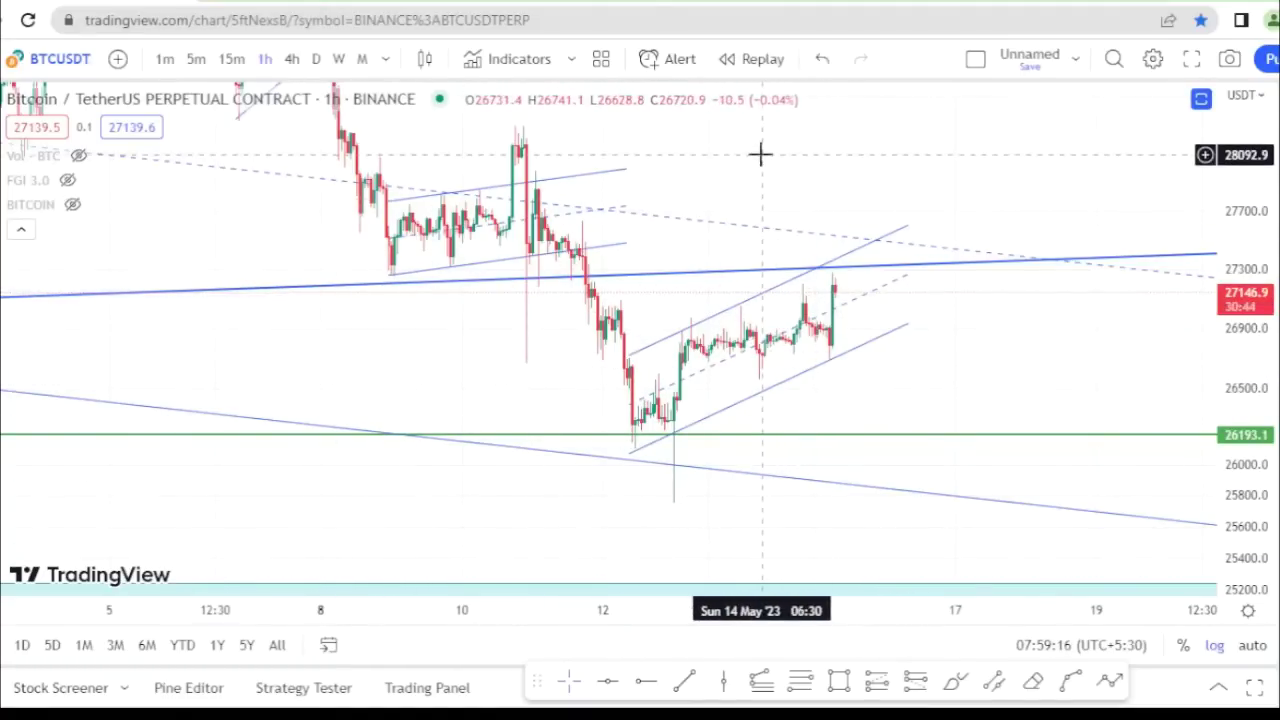
drag(760, 153, 808, 175)
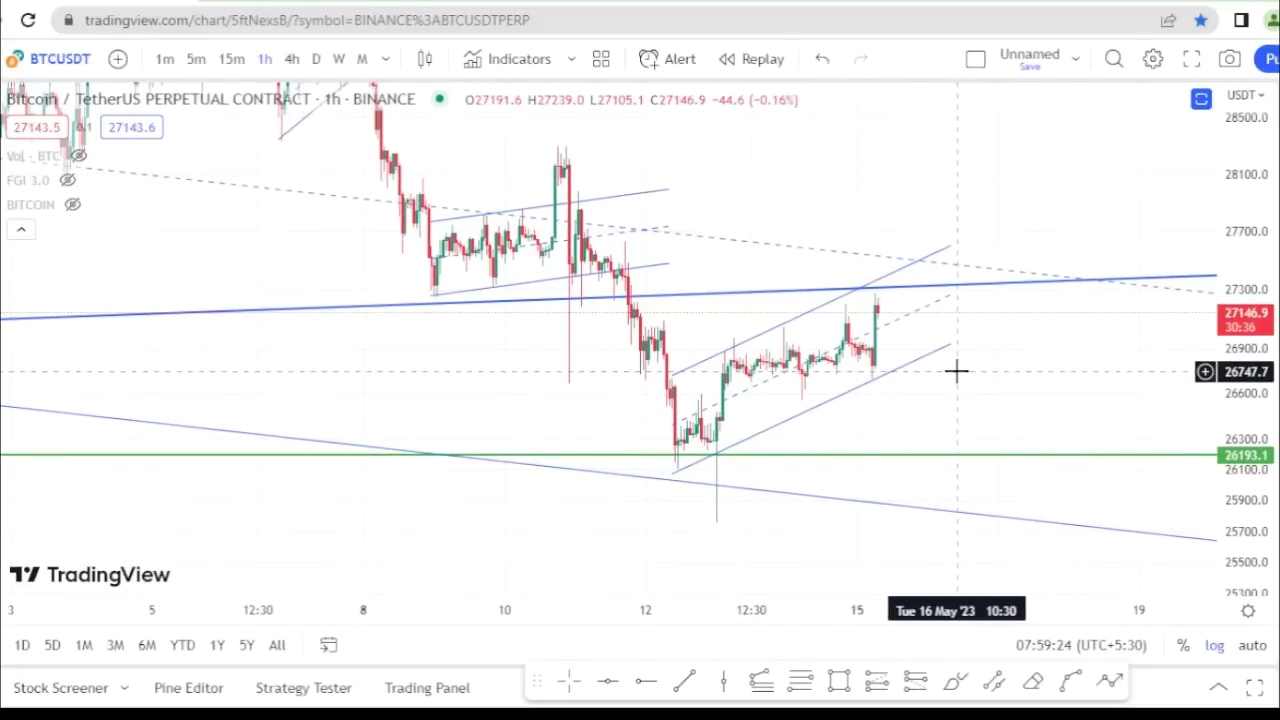
scroll(958, 372, down, 3)
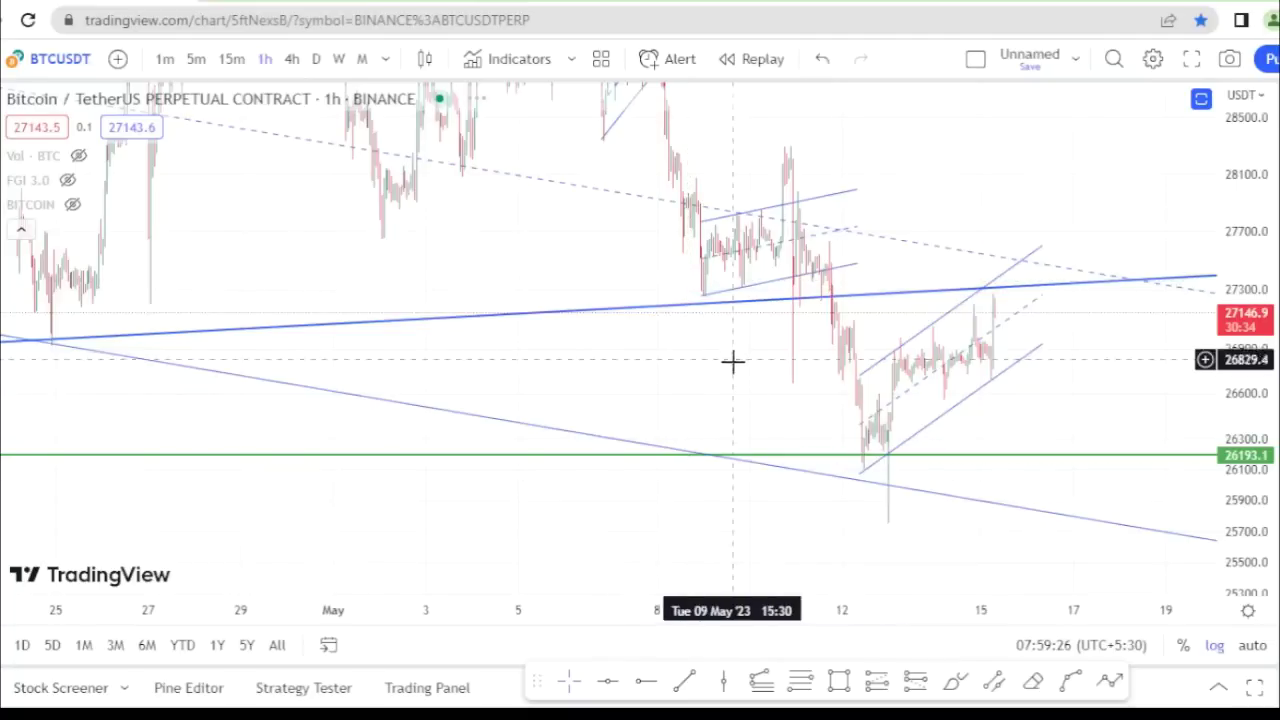
scroll(724, 365, up, 3)
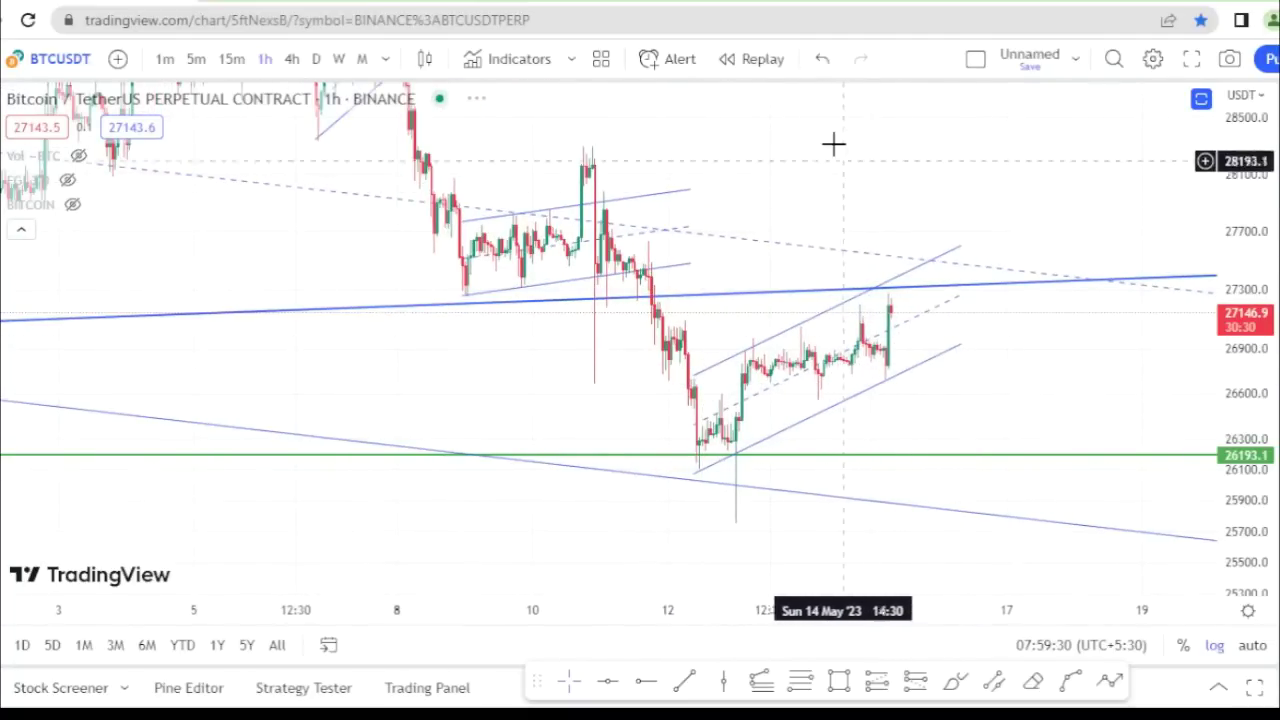
Examine the latest rising channel against the thick rising trend line and the earlier flag channel on the 1-hour chart
drag(833, 145, 903, 197)
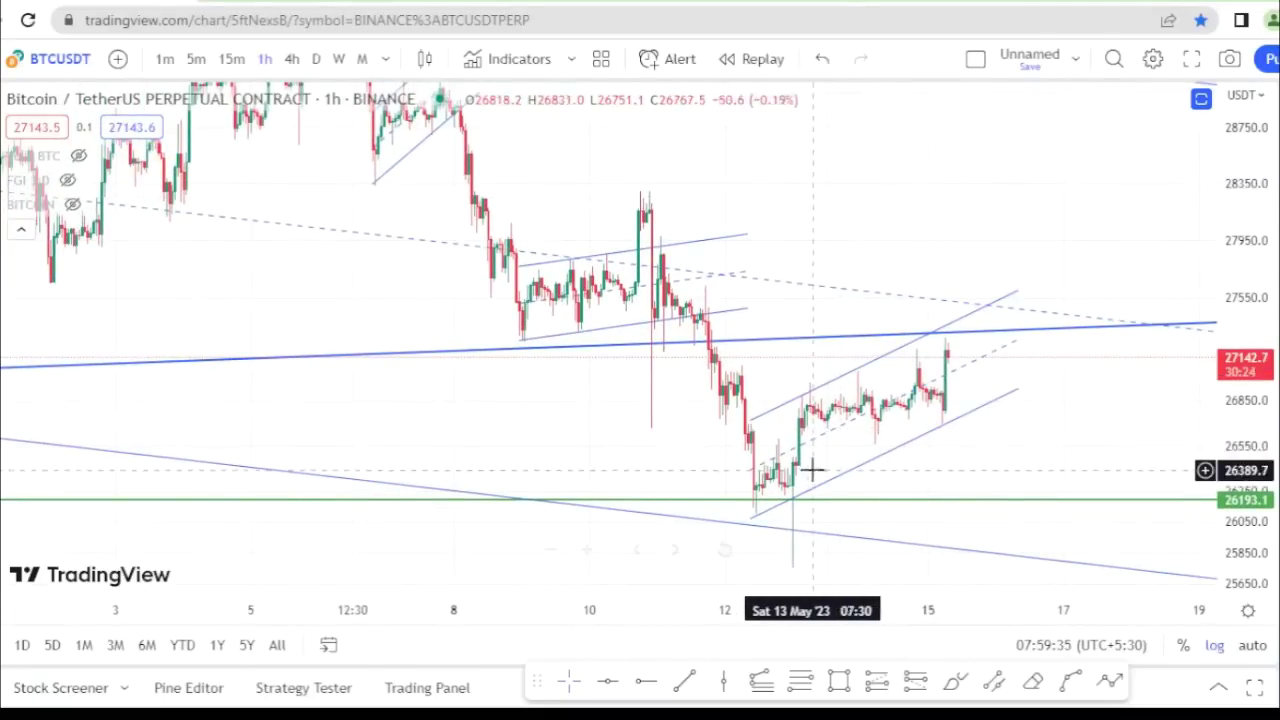
scroll(823, 470, down, 2)
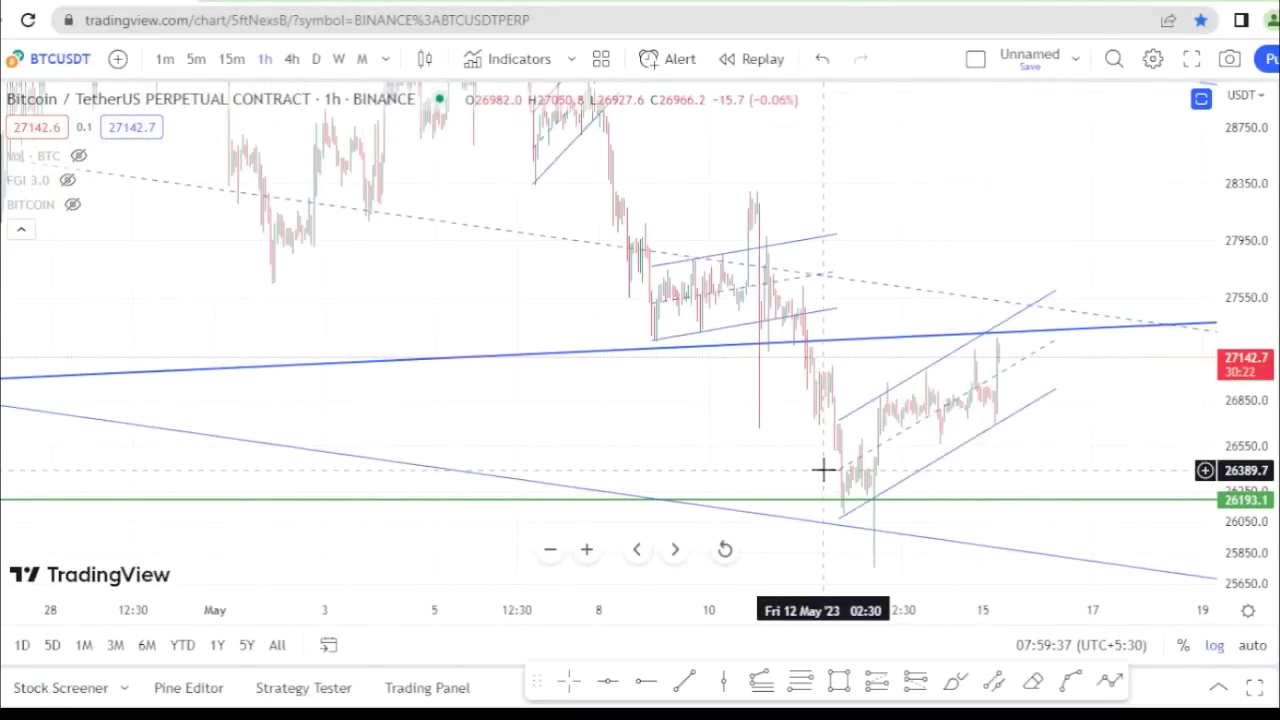
scroll(823, 470, up, 3)
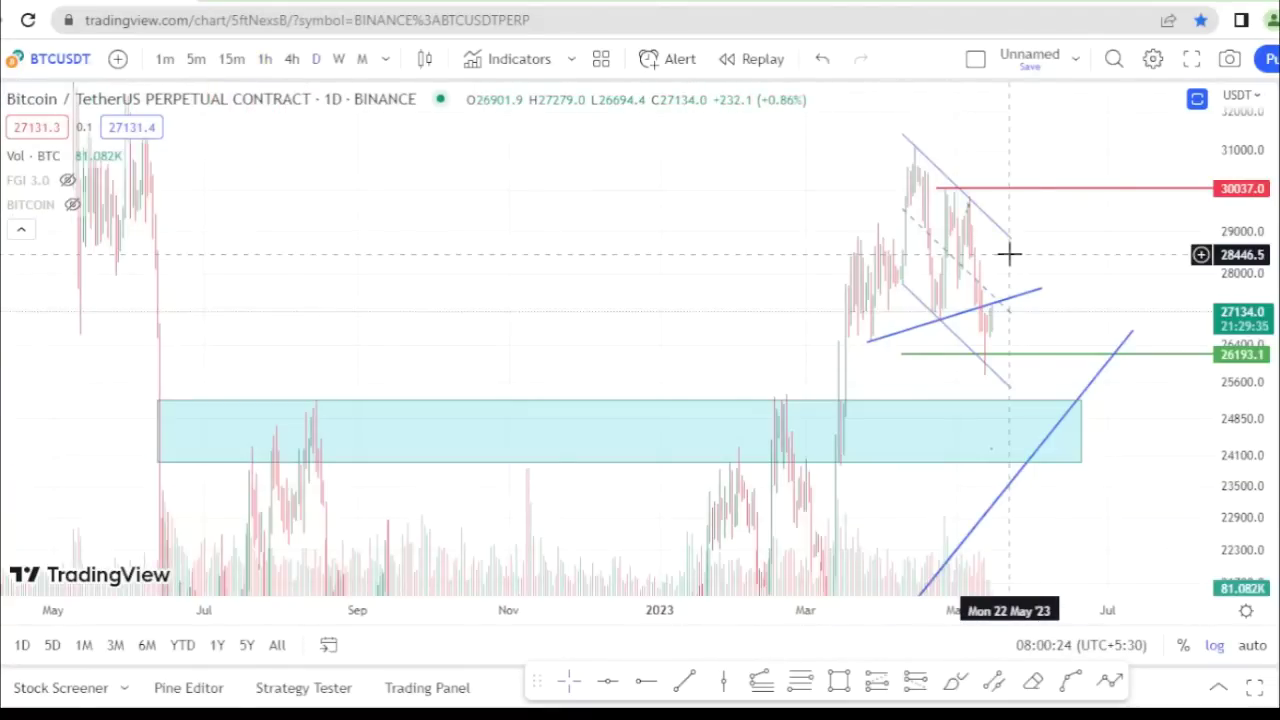
Examine the descending channel, the short rising trend line and the 30037.0 and 26193.1 levels on Bitcoin's daily chart
scroll(1008, 255, up, 5)
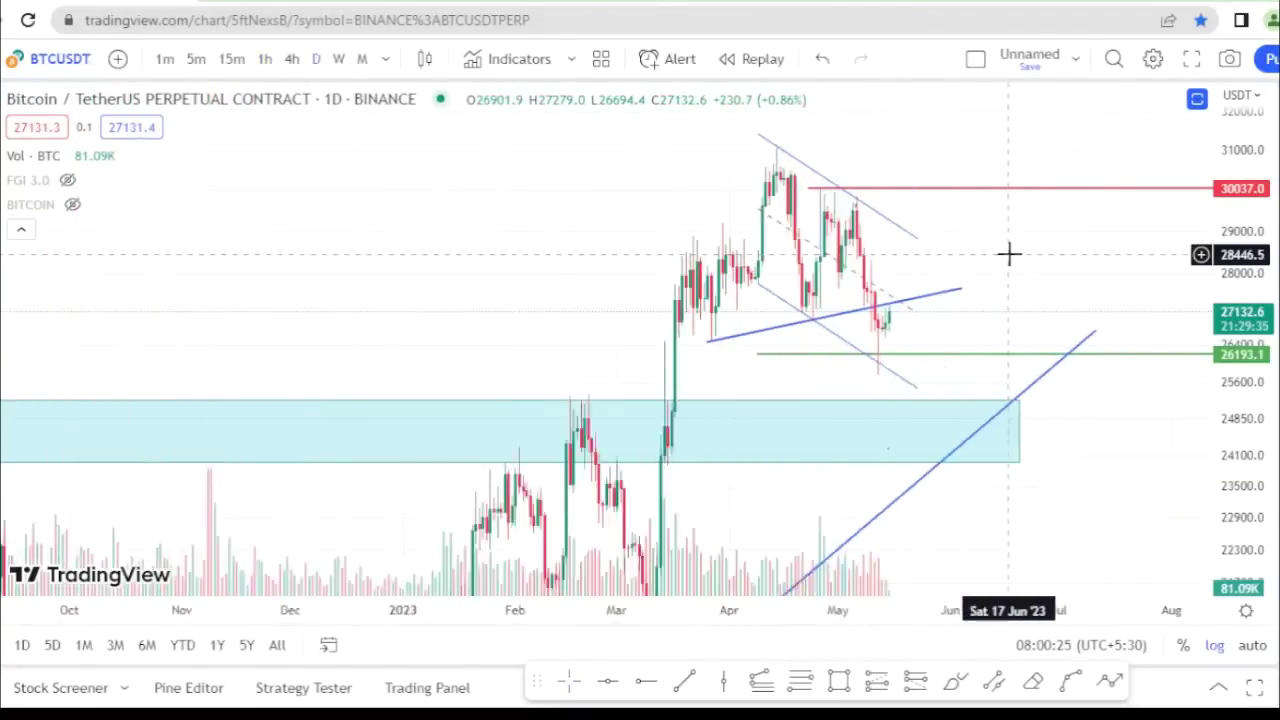
scroll(980, 268, up, 3)
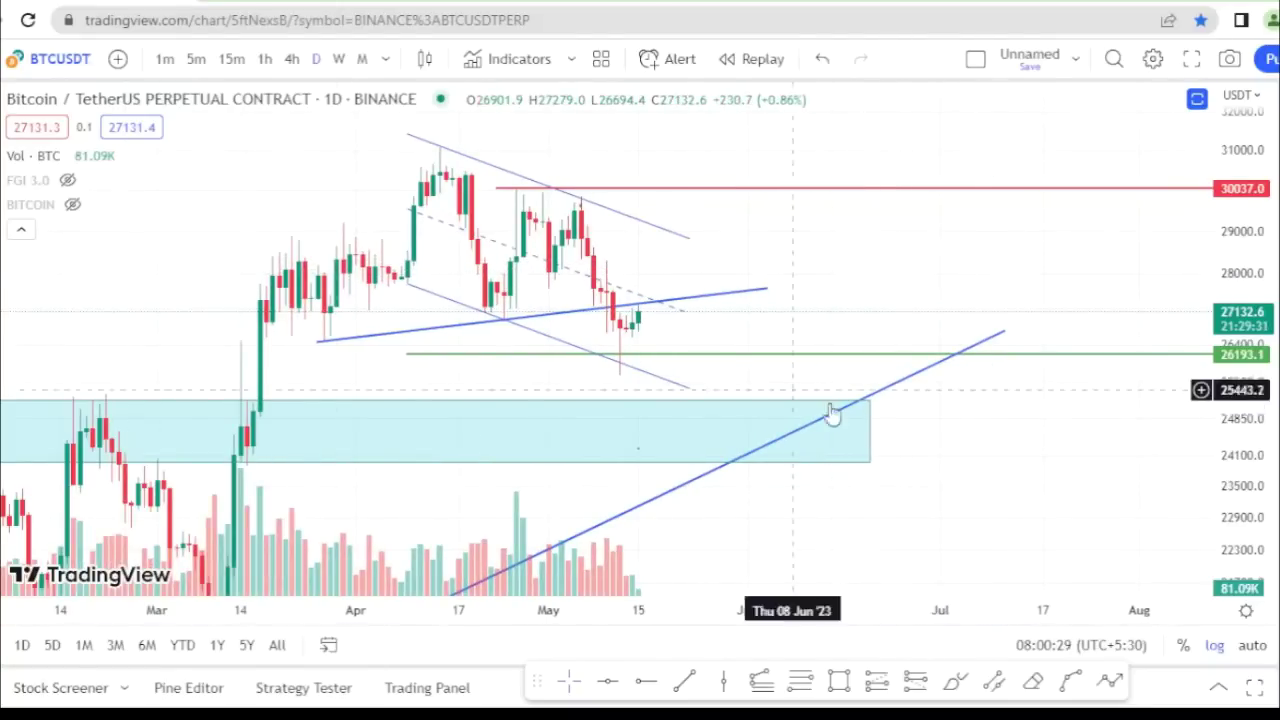
mouse_move(142, 181)
drag(143, 229, 373, 208)
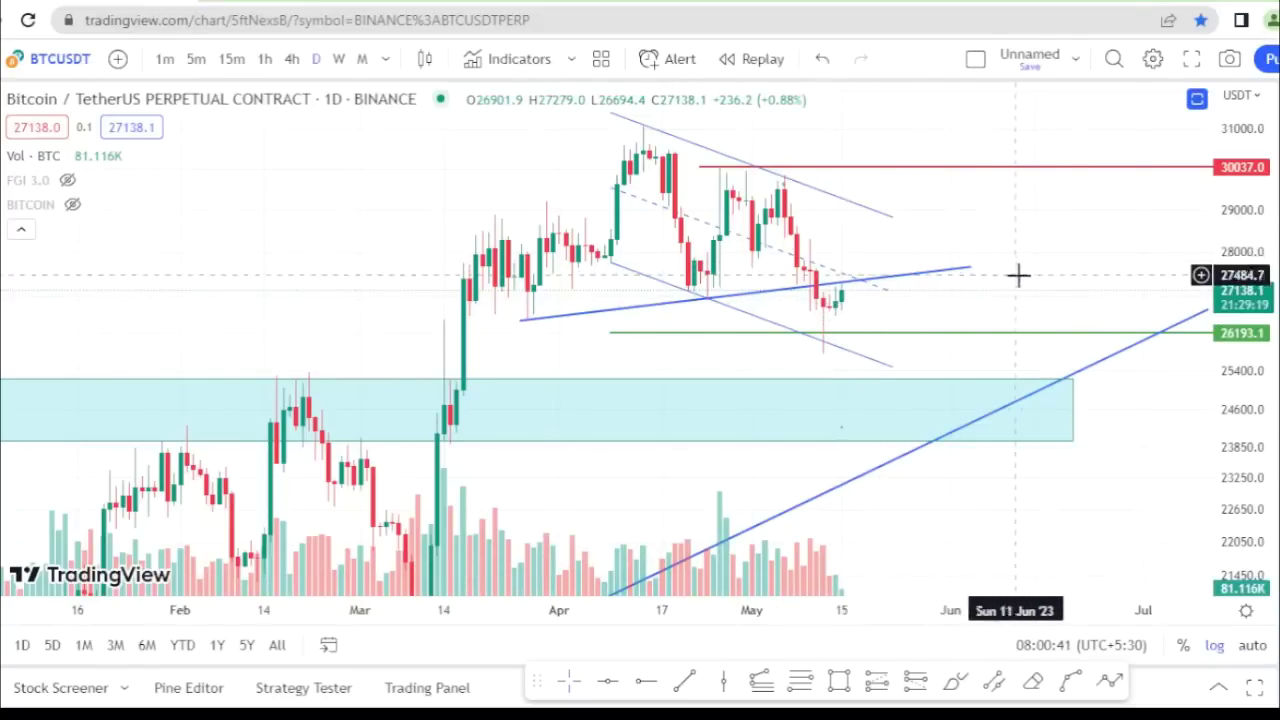
scroll(1028, 292, up, 2)
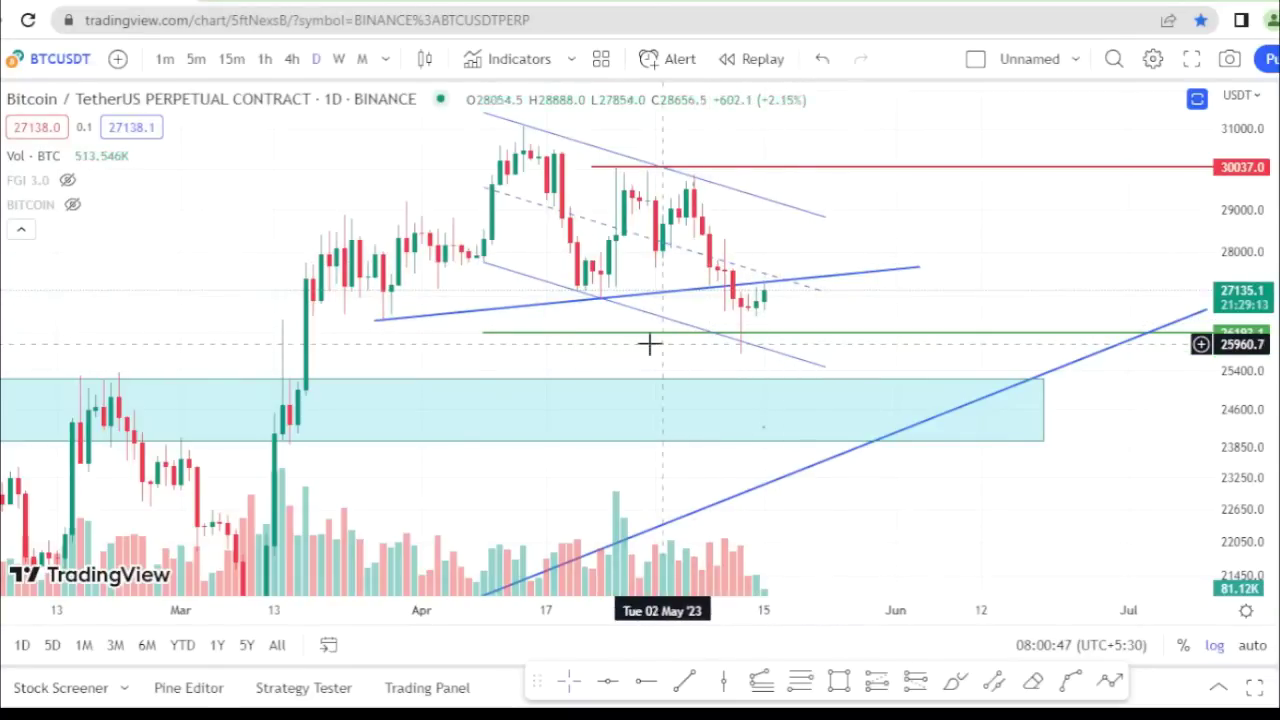
scroll(860, 535, down, 1)
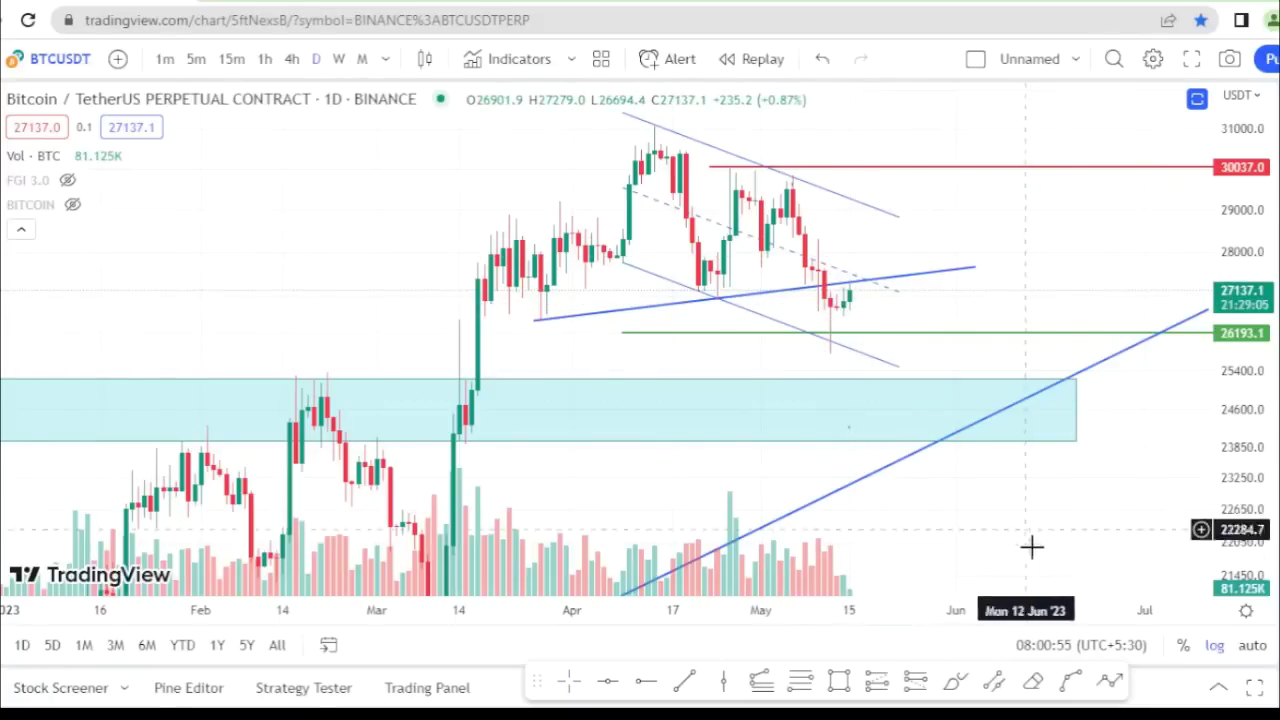
Compress the daily price scale and examine the long rising trend line from the March low where it meets the cyan support zone
scroll(958, 479, down, 5)
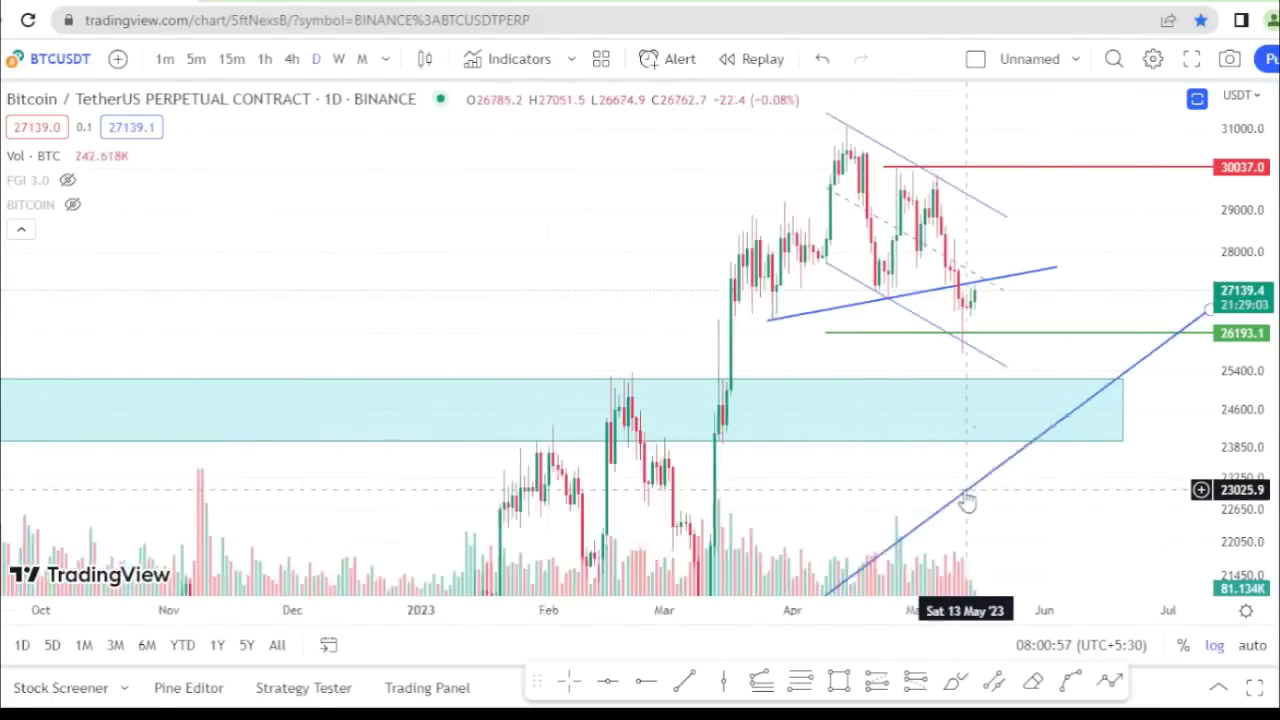
drag(871, 477, 700, 318)
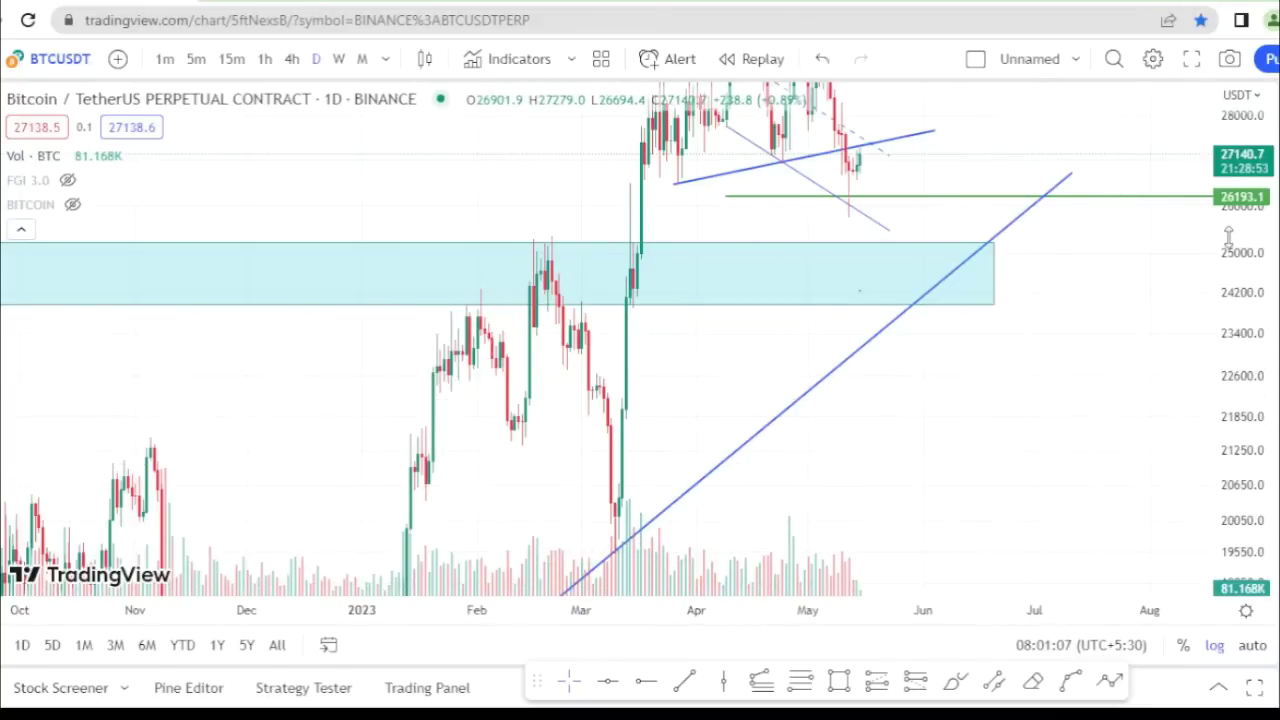
drag(1229, 237, 1229, 431)
drag(1087, 348, 1085, 378)
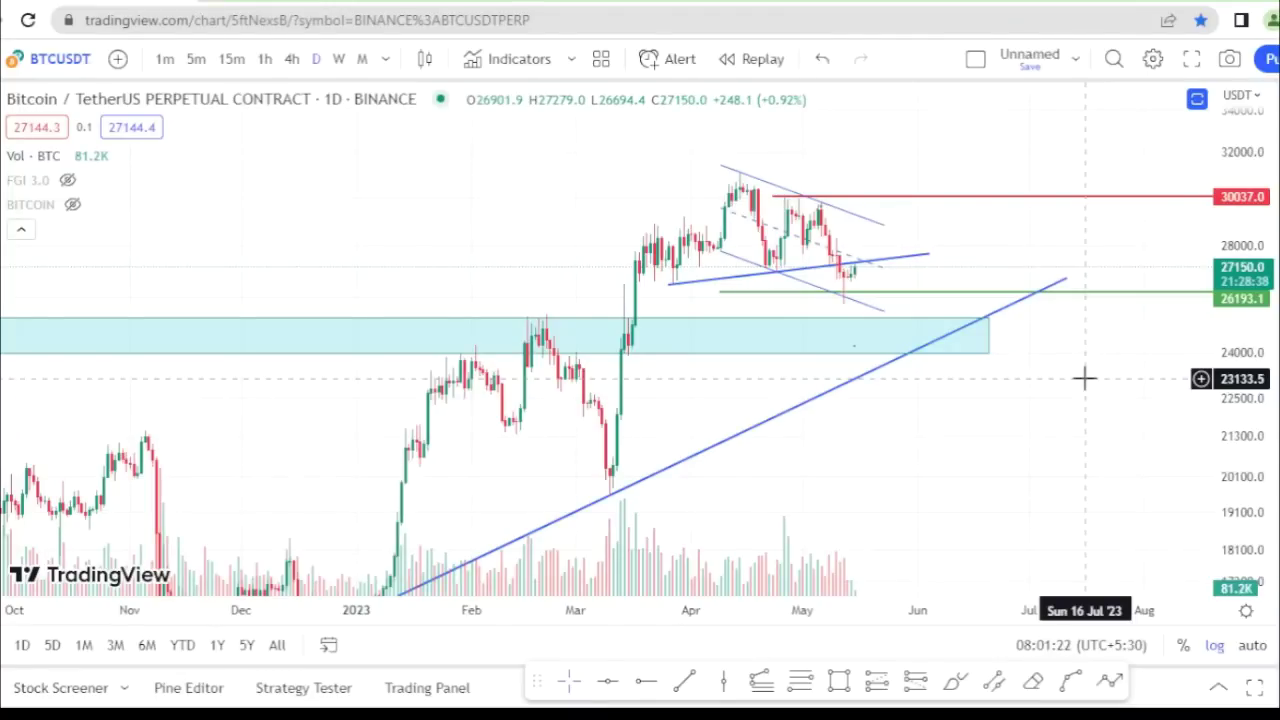
scroll(903, 431, up, 3)
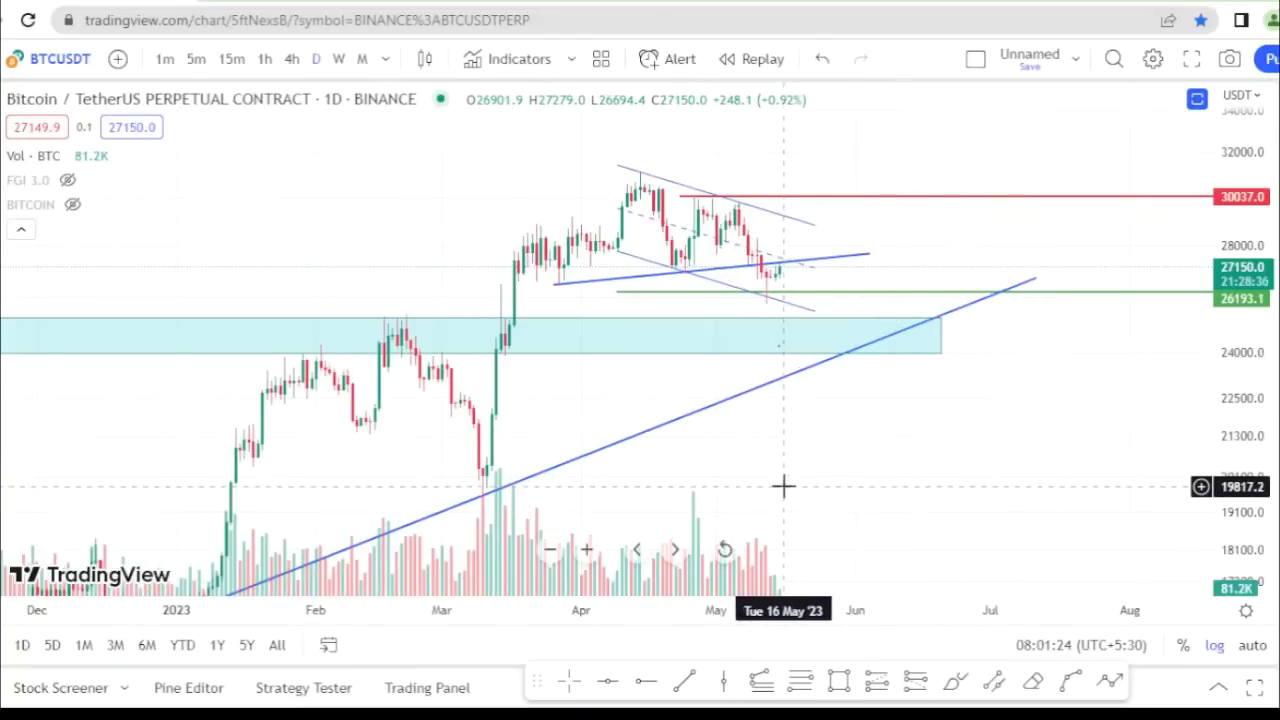
scroll(802, 487, down, 3)
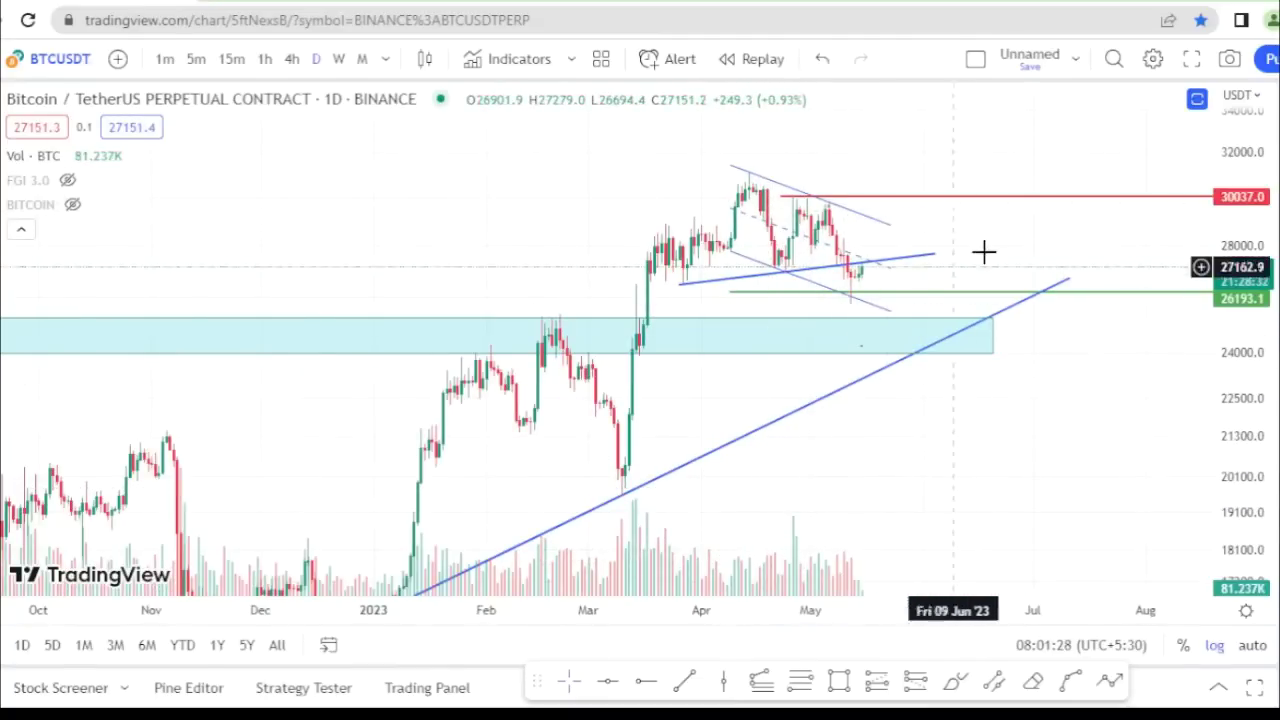
scroll(1006, 277, up, 2)
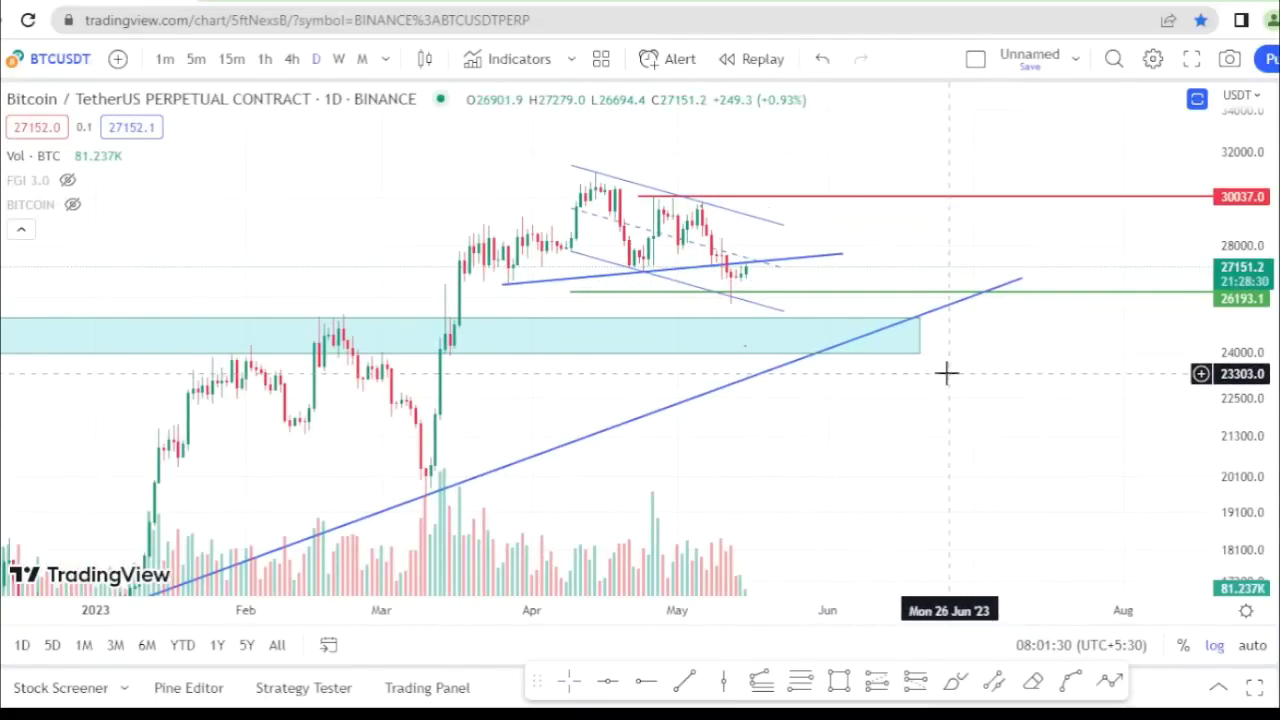
drag(868, 377, 906, 386)
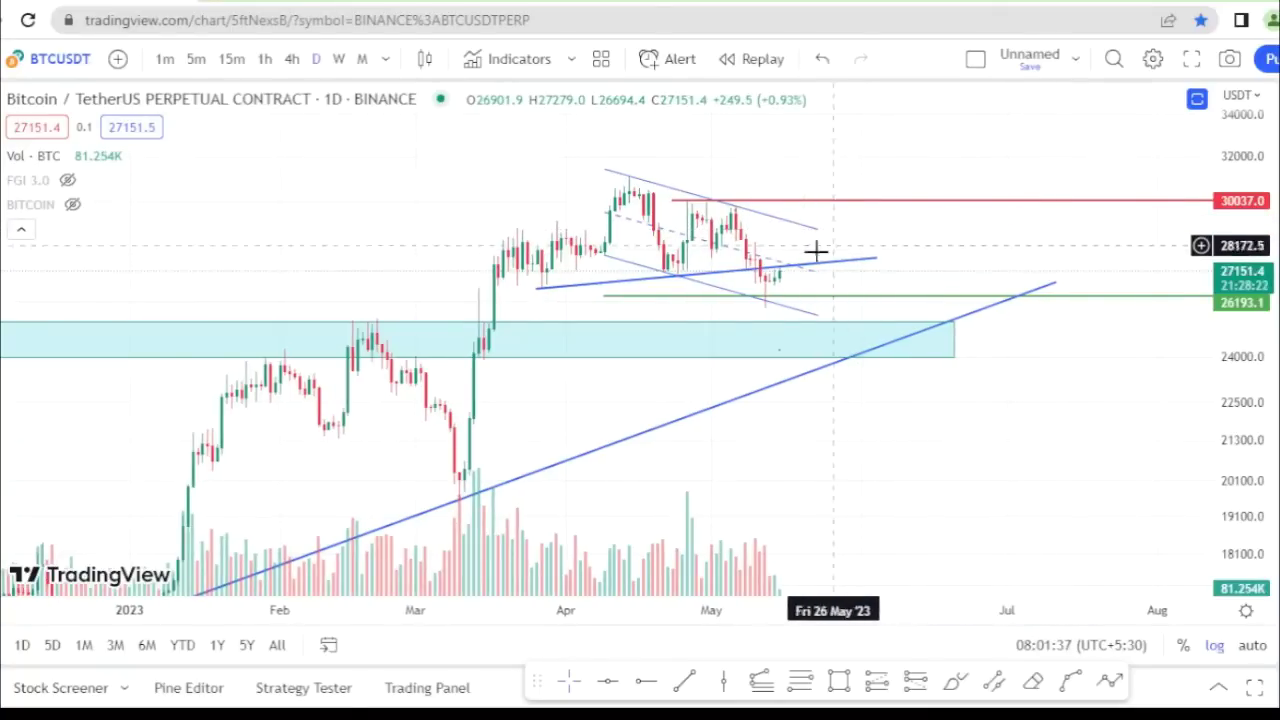
scroll(931, 329, down, 3)
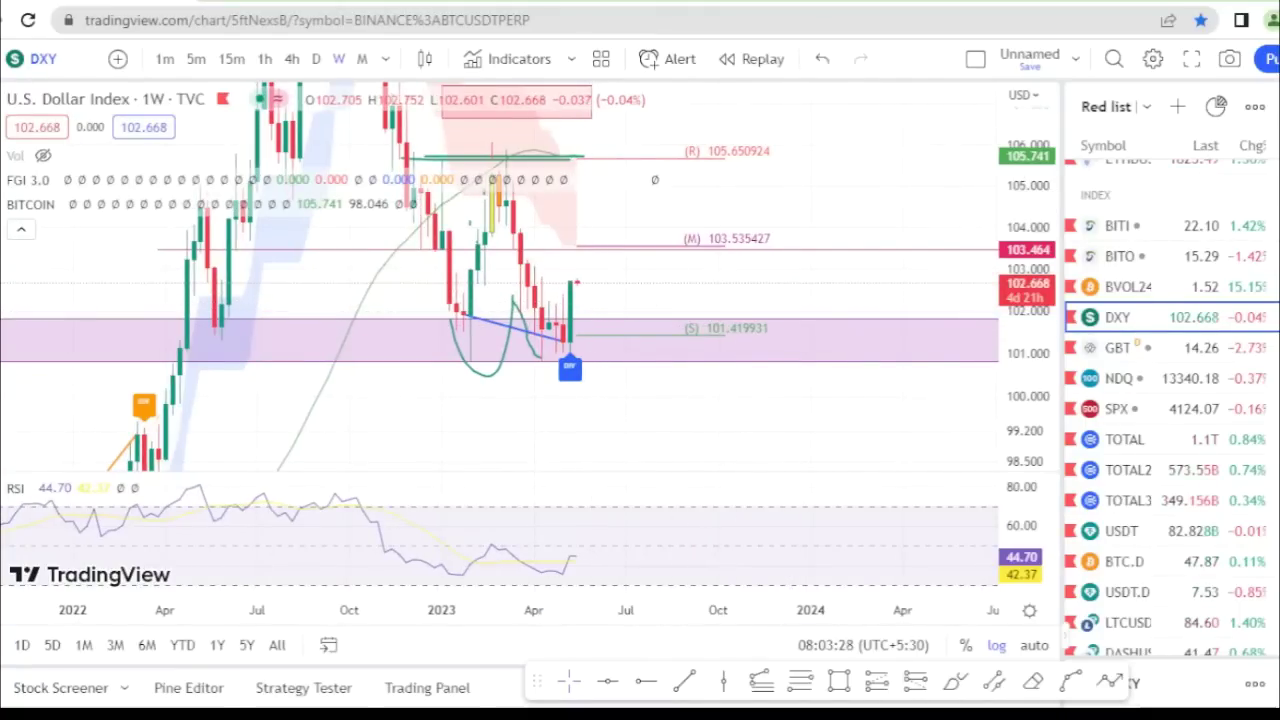
Hide the watchlist and examine the curved bottom pattern at the purple support zone on the U.S. Dollar Index weekly chart
click(1276, 106)
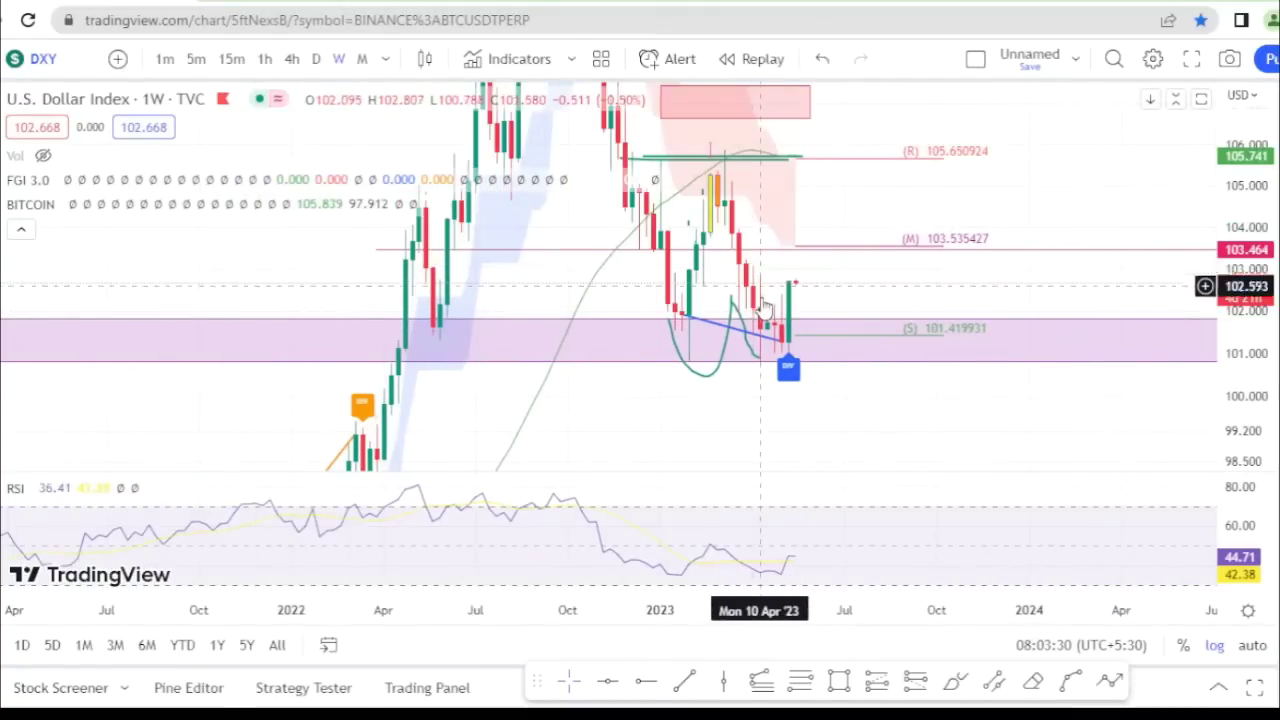
scroll(790, 265, up, 3)
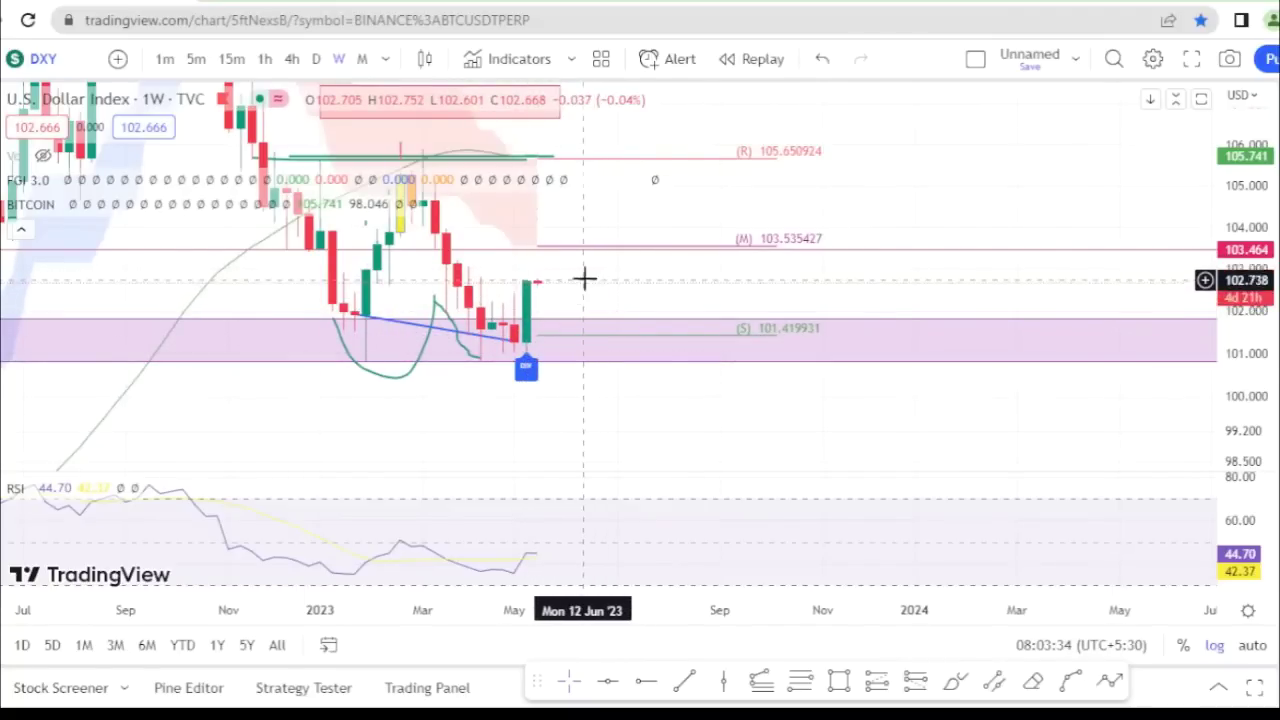
drag(585, 279, 834, 283)
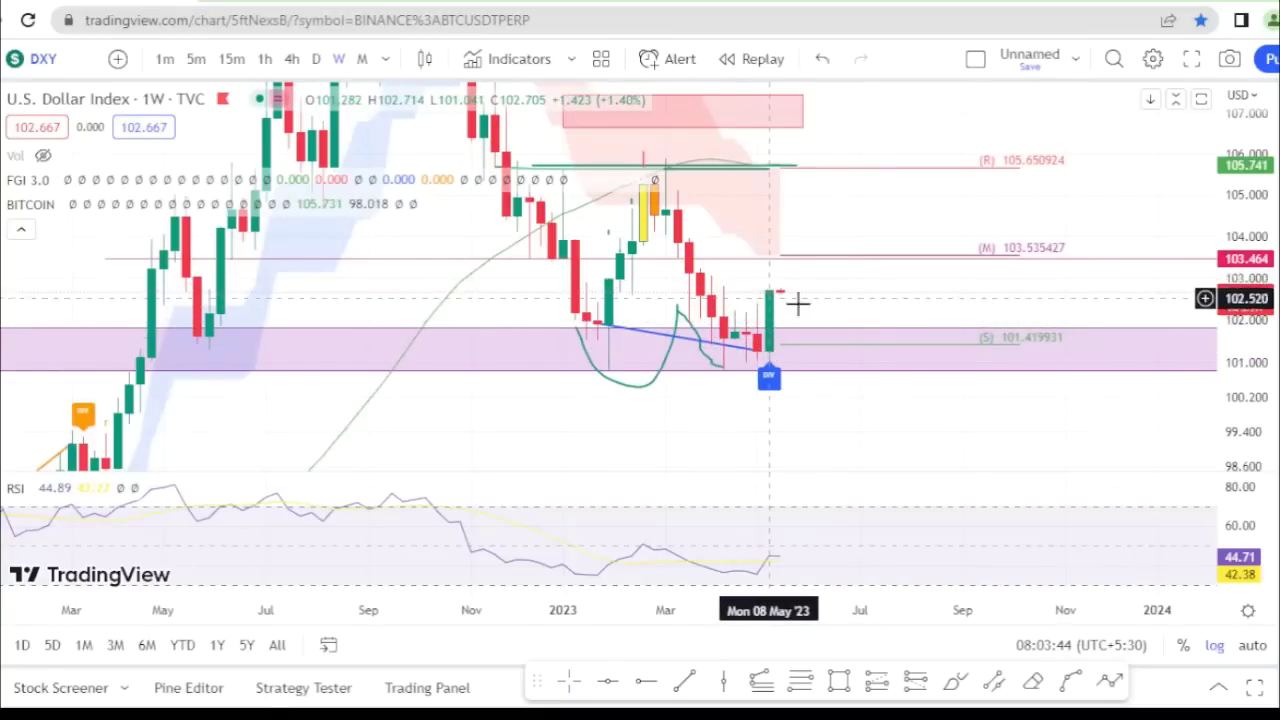
drag(858, 283, 900, 309)
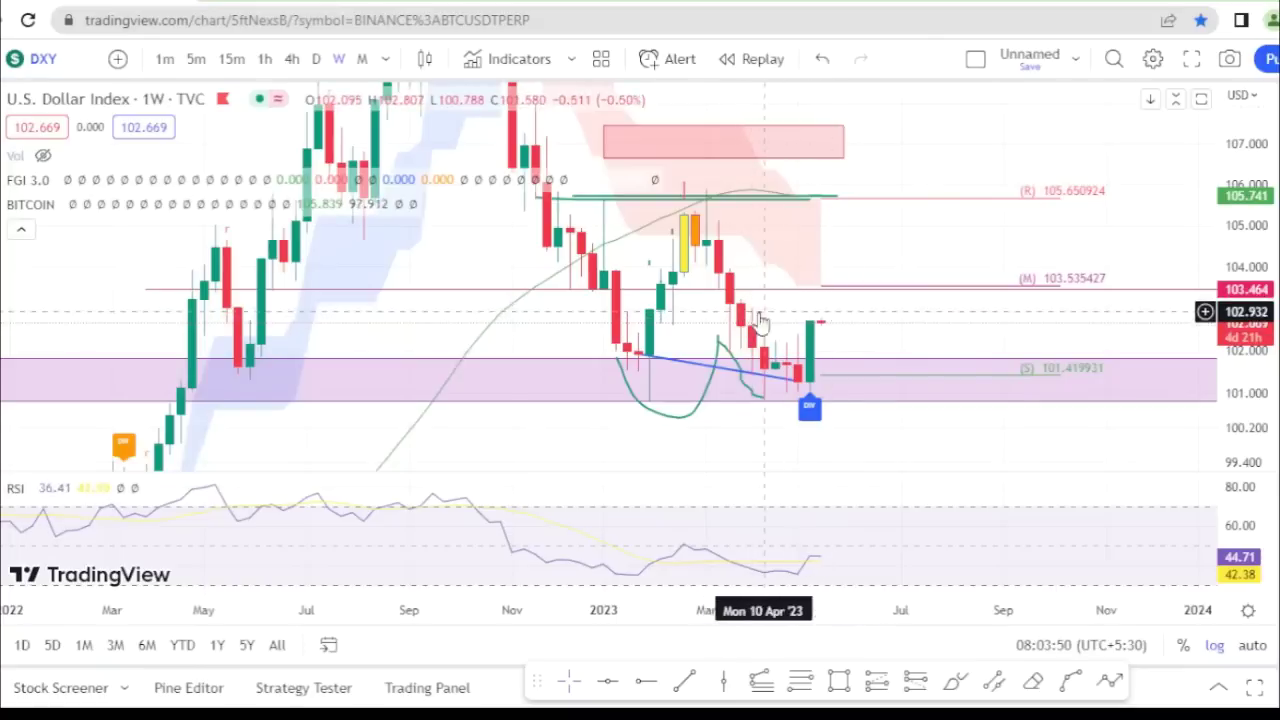
drag(922, 253, 906, 259)
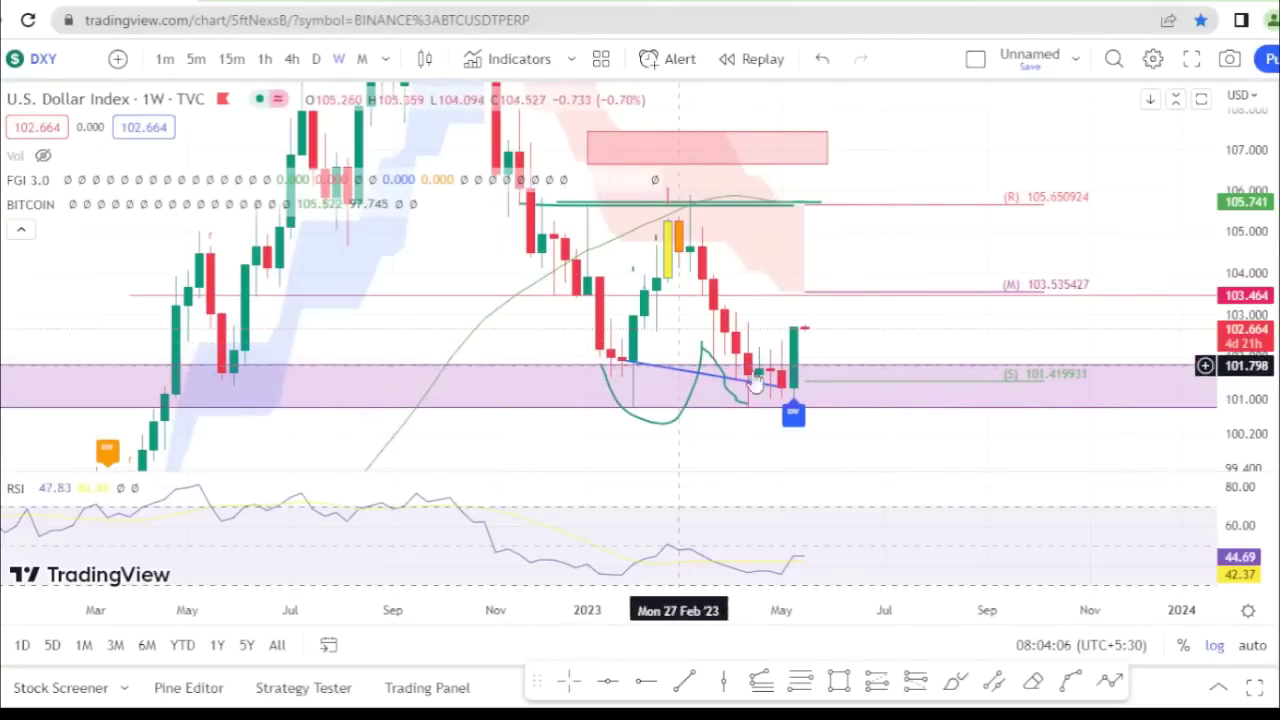
Compress the weekly price scale and examine the Dollar Index's resistance lines and red supply zone above the current price
drag(941, 185, 897, 125)
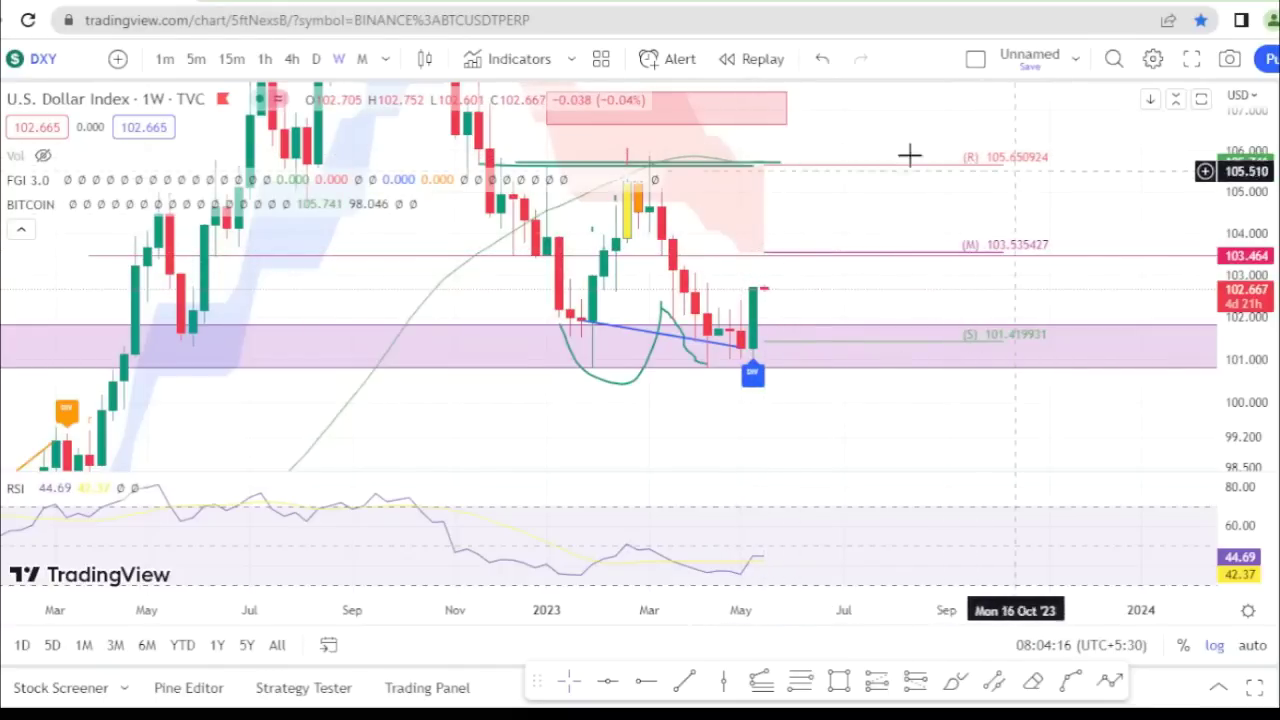
drag(921, 153, 928, 160)
mouse_move(951, 211)
mouse_down()
mouse_move(966, 249)
mouse_move(939, 202)
mouse_up()
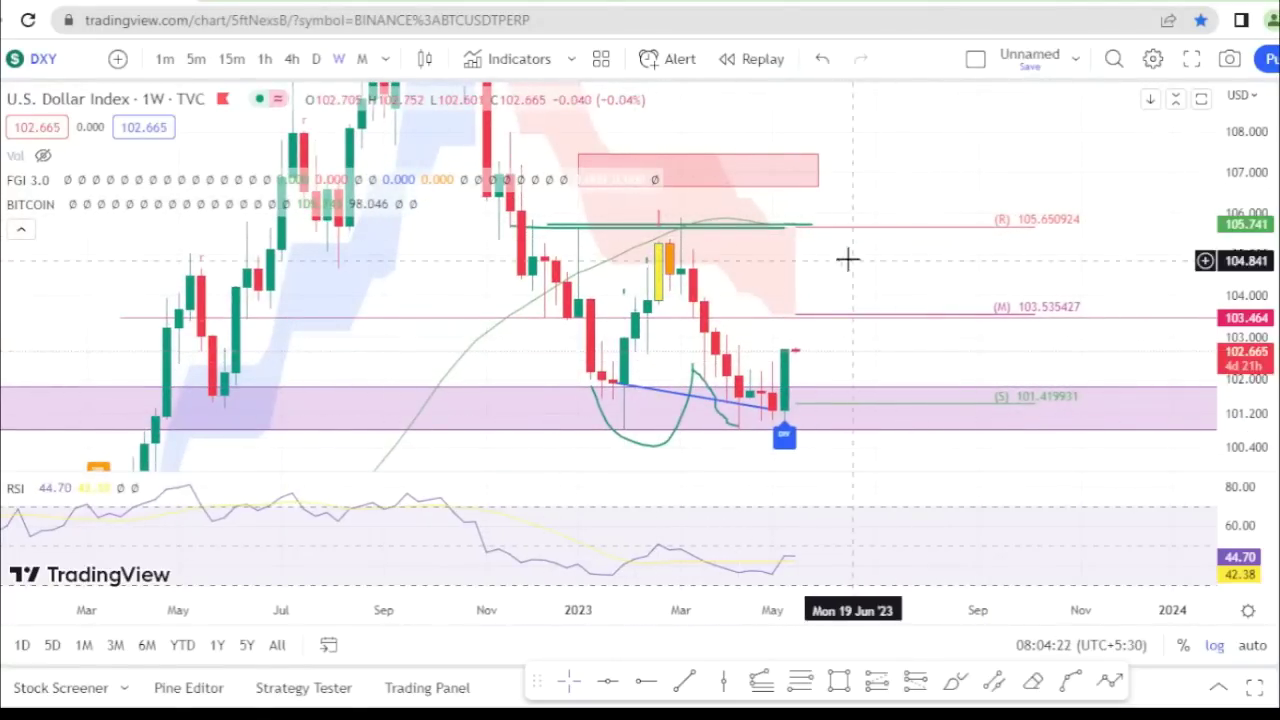
drag(925, 228, 937, 349)
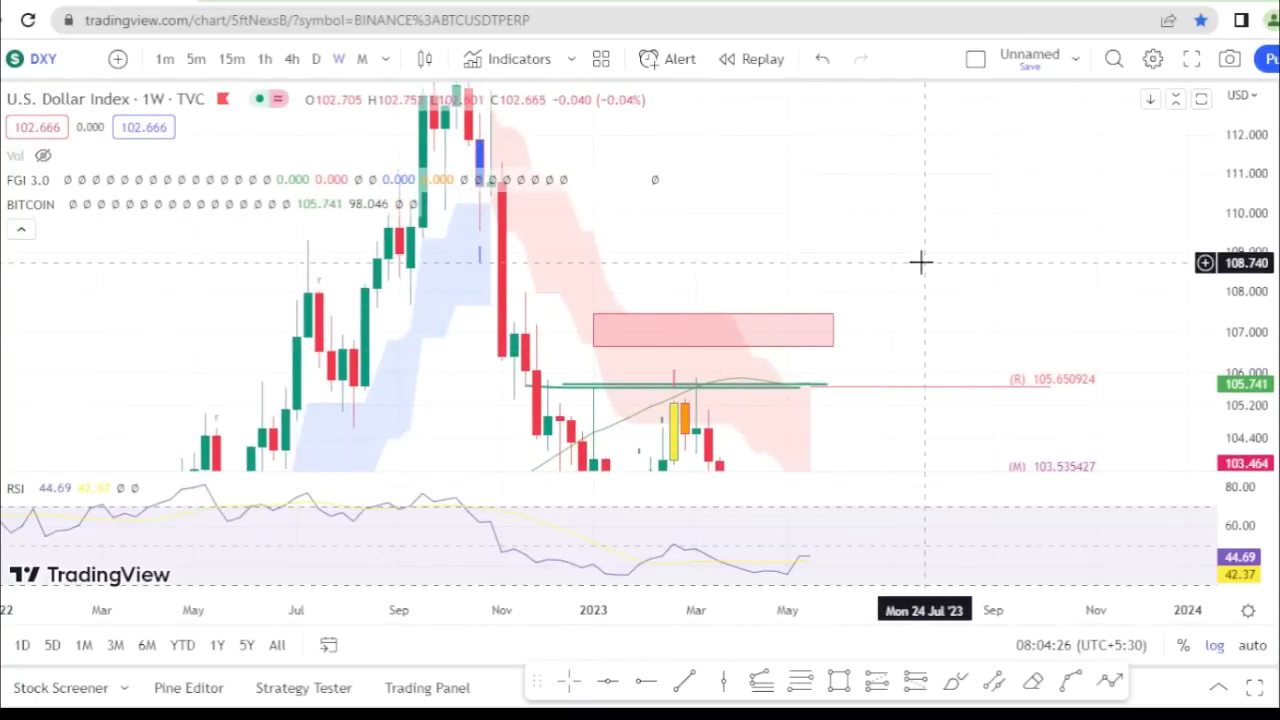
drag(918, 269, 923, 137)
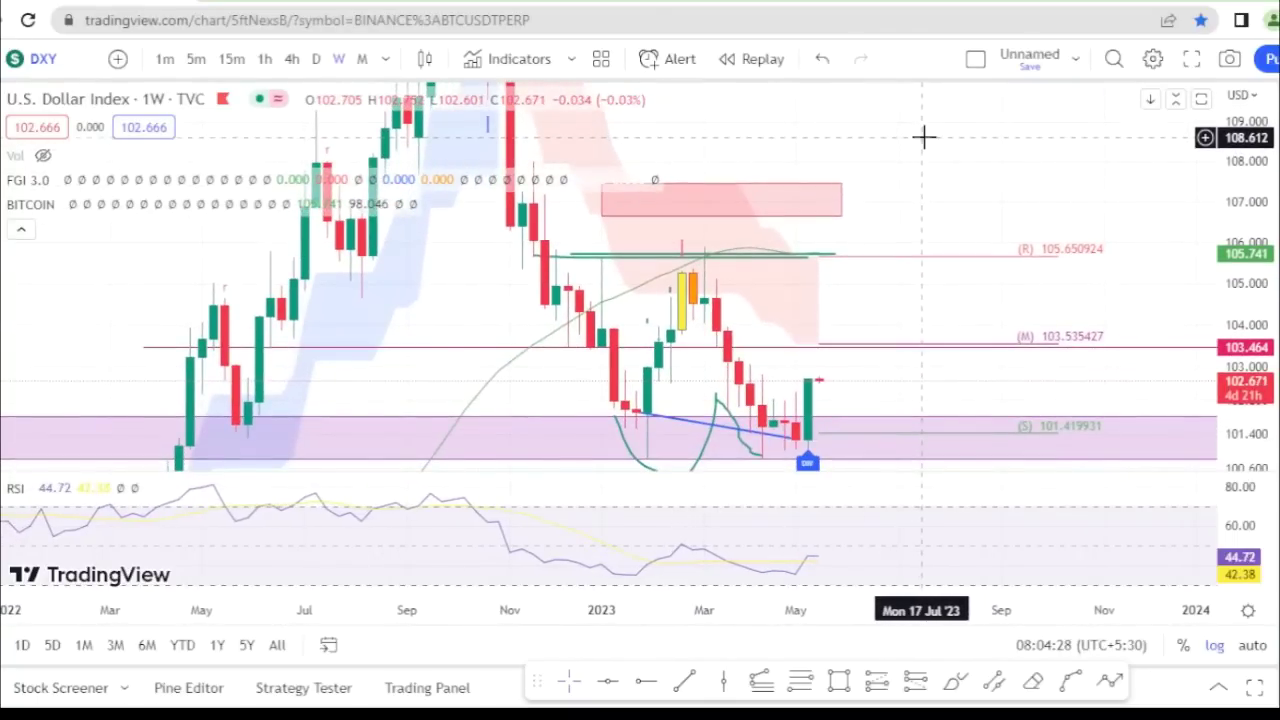
drag(1250, 148, 1248, 205)
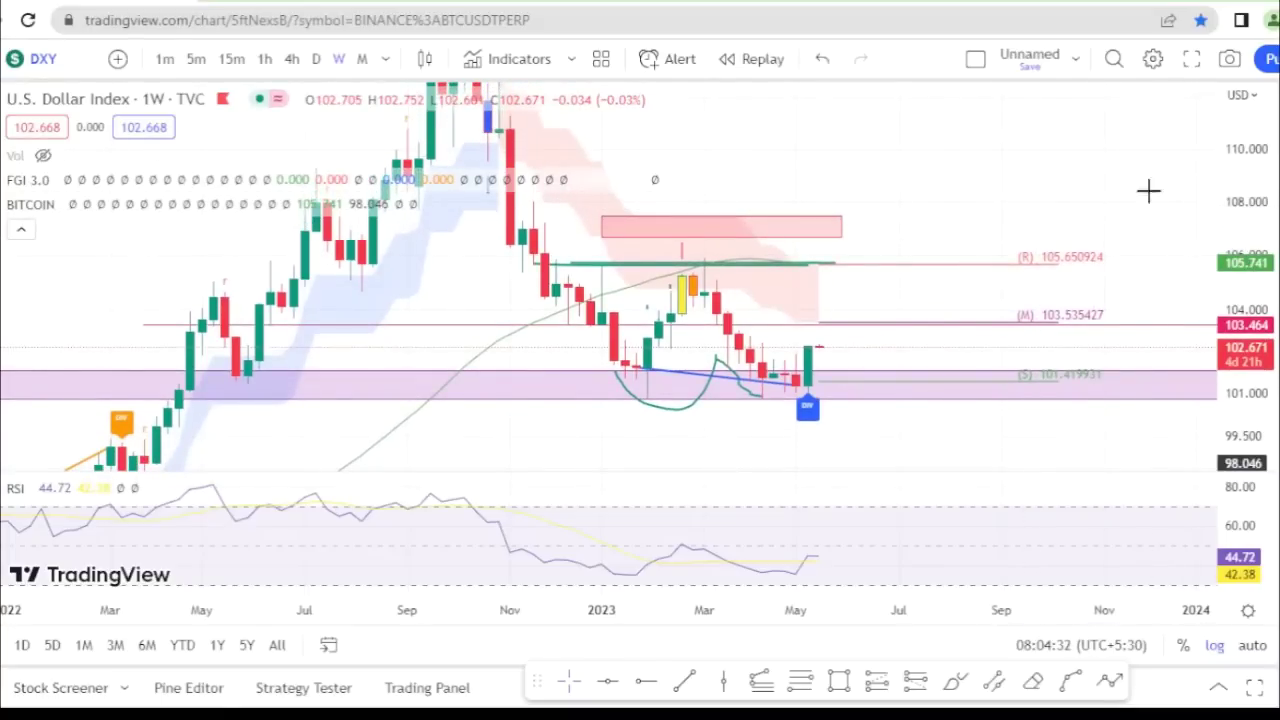
scroll(1056, 197, right, 1)
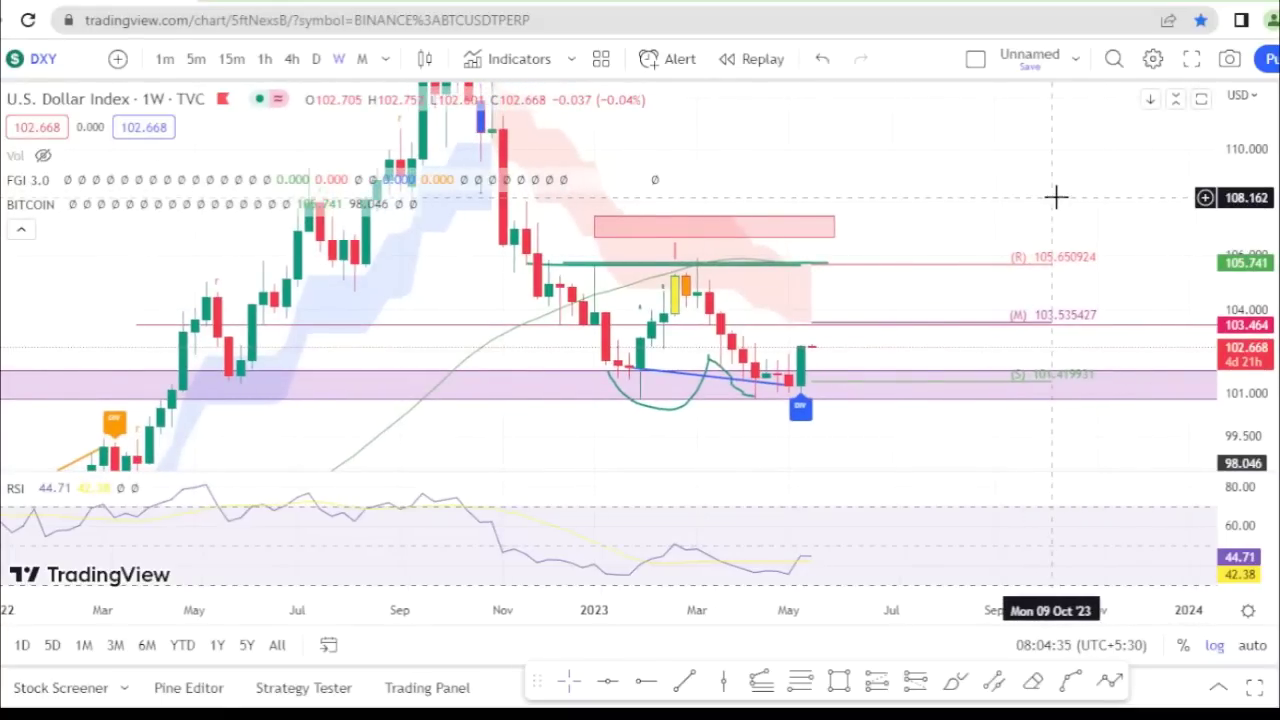
Switch the Dollar Index to the daily timeframe and stretch the price scale around the purple support zone and the red cloud
click(298, 62)
click(317, 62)
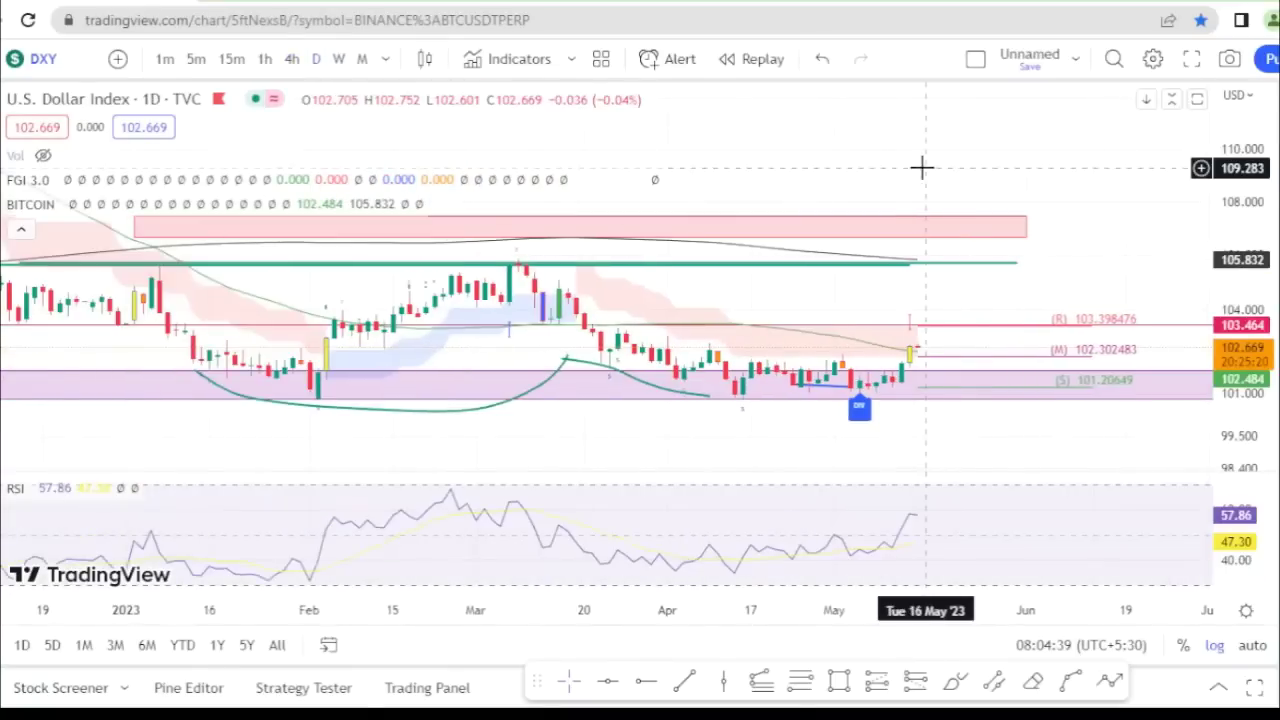
drag(1225, 417, 1225, 250)
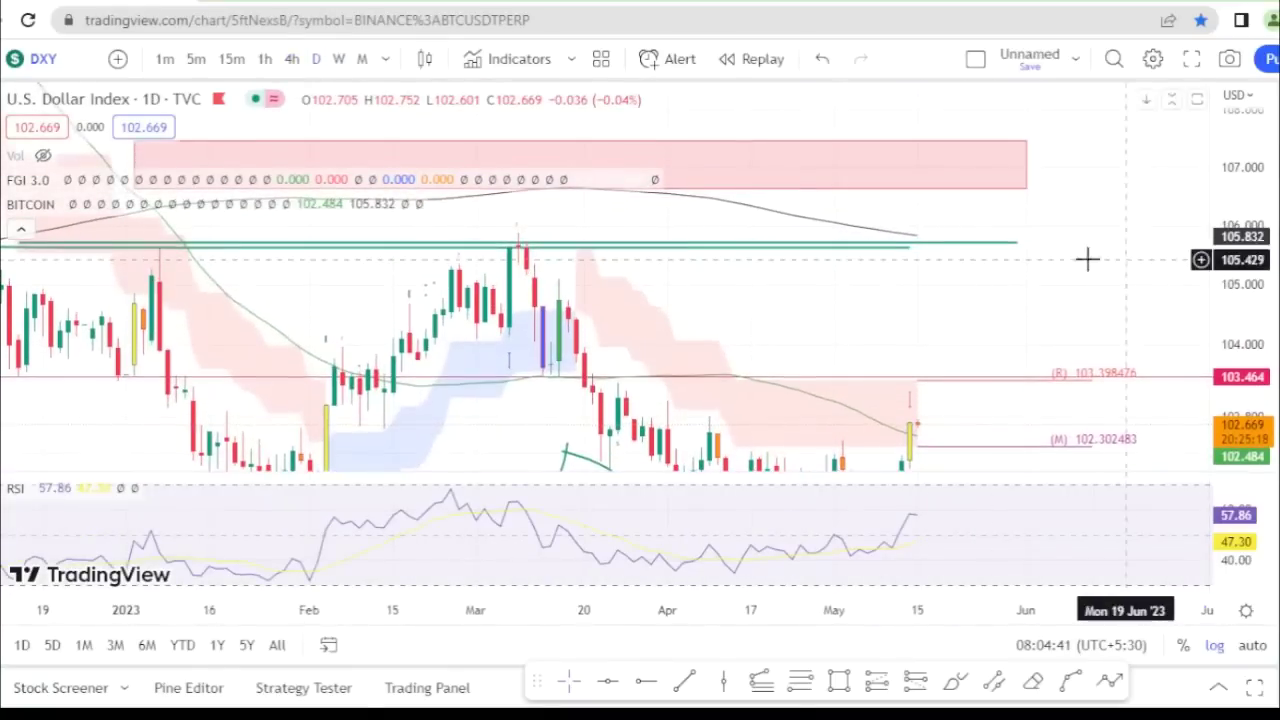
drag(1041, 259, 916, 165)
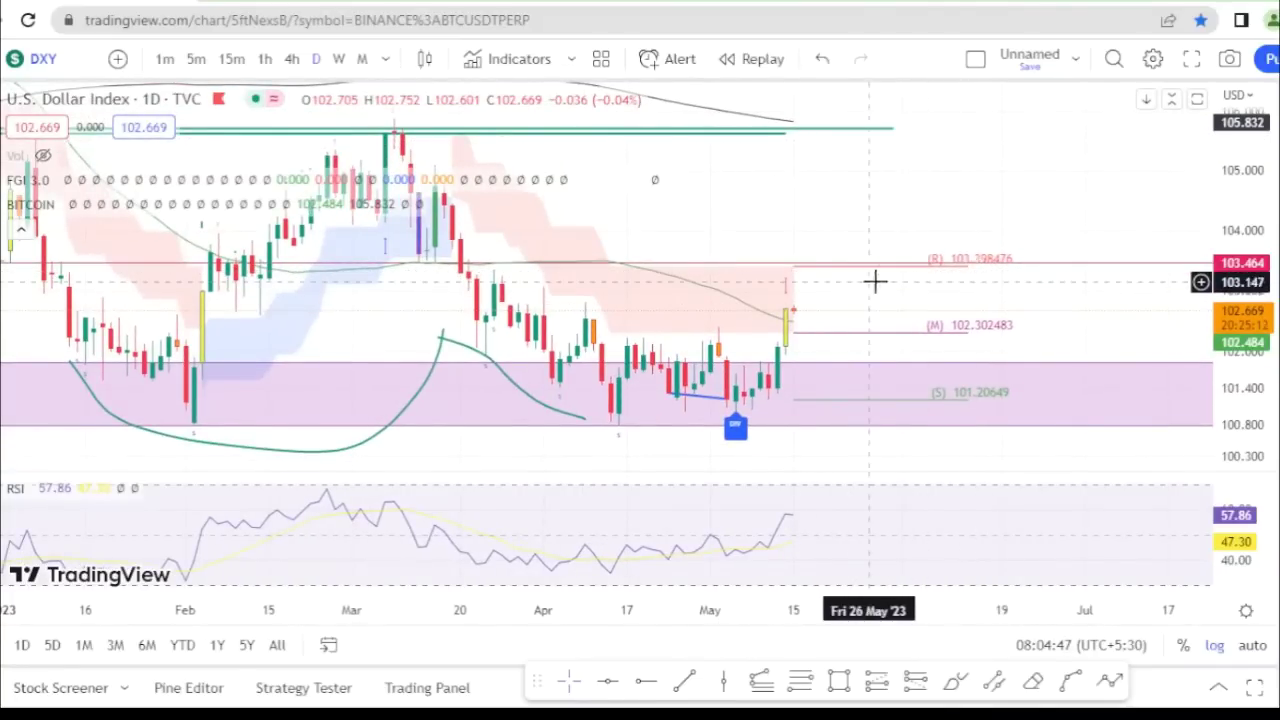
scroll(926, 290, down, 2)
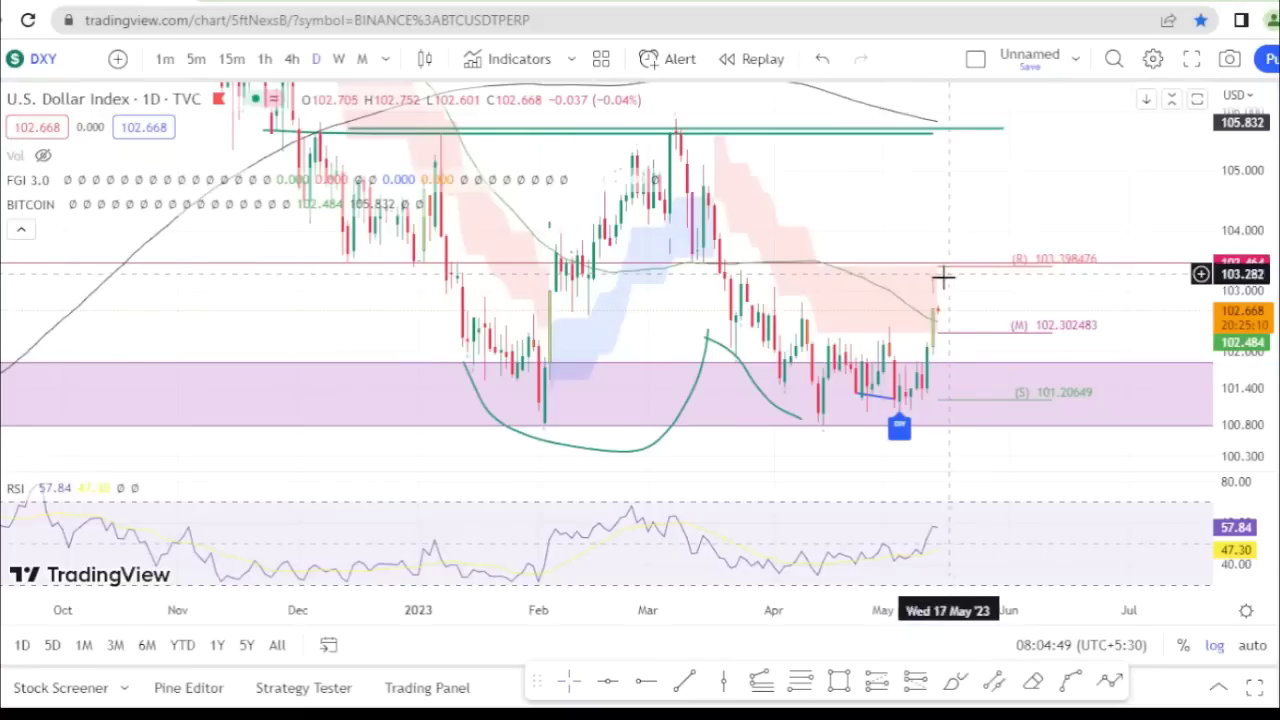
scroll(915, 278, up, 1)
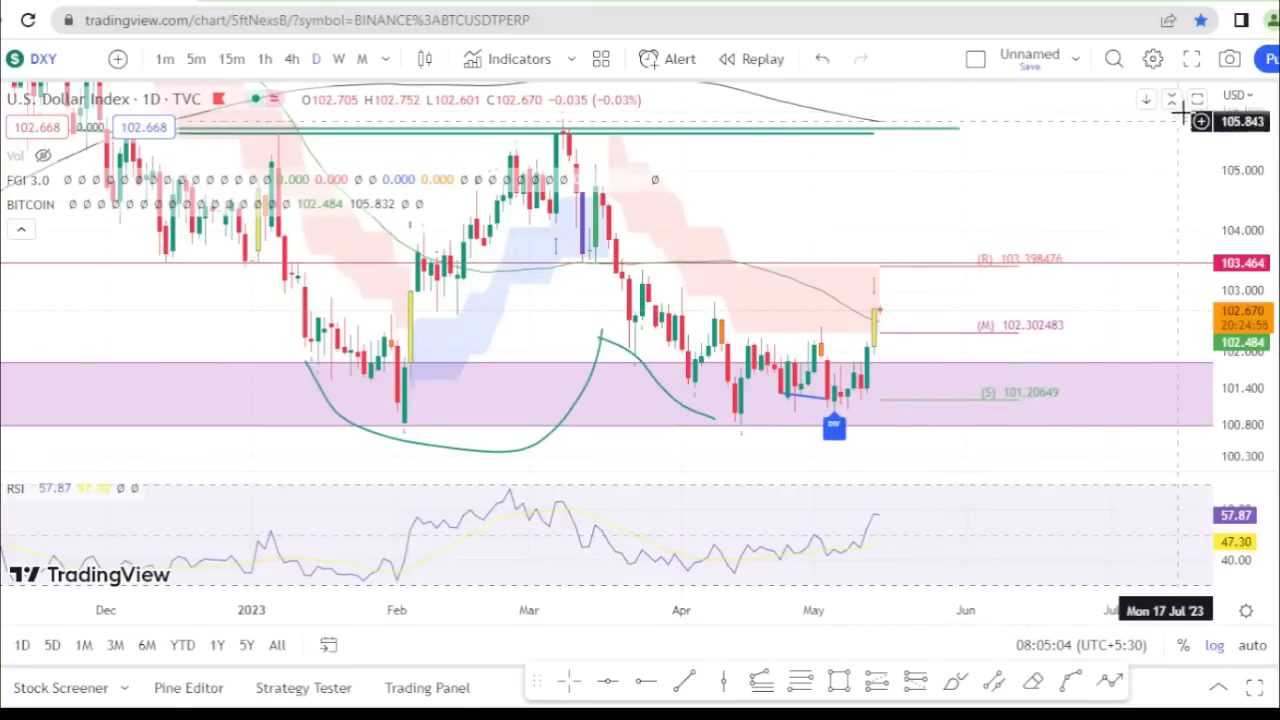
Maximize the Dollar Index price pane and examine the daily candles against the R, M and S pivot levels
click(1197, 99)
drag(1060, 245, 967, 237)
scroll(1014, 226, down, 3)
scroll(1050, 210, up, 2)
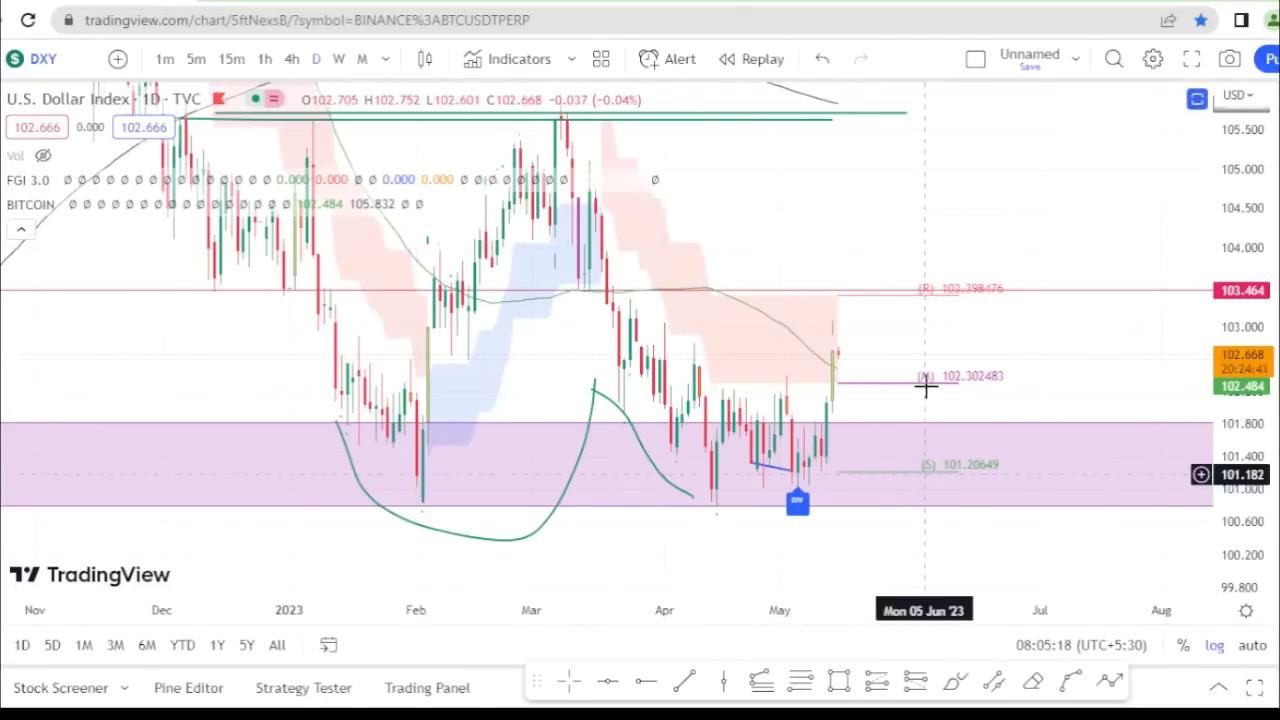
scroll(927, 388, down, 1)
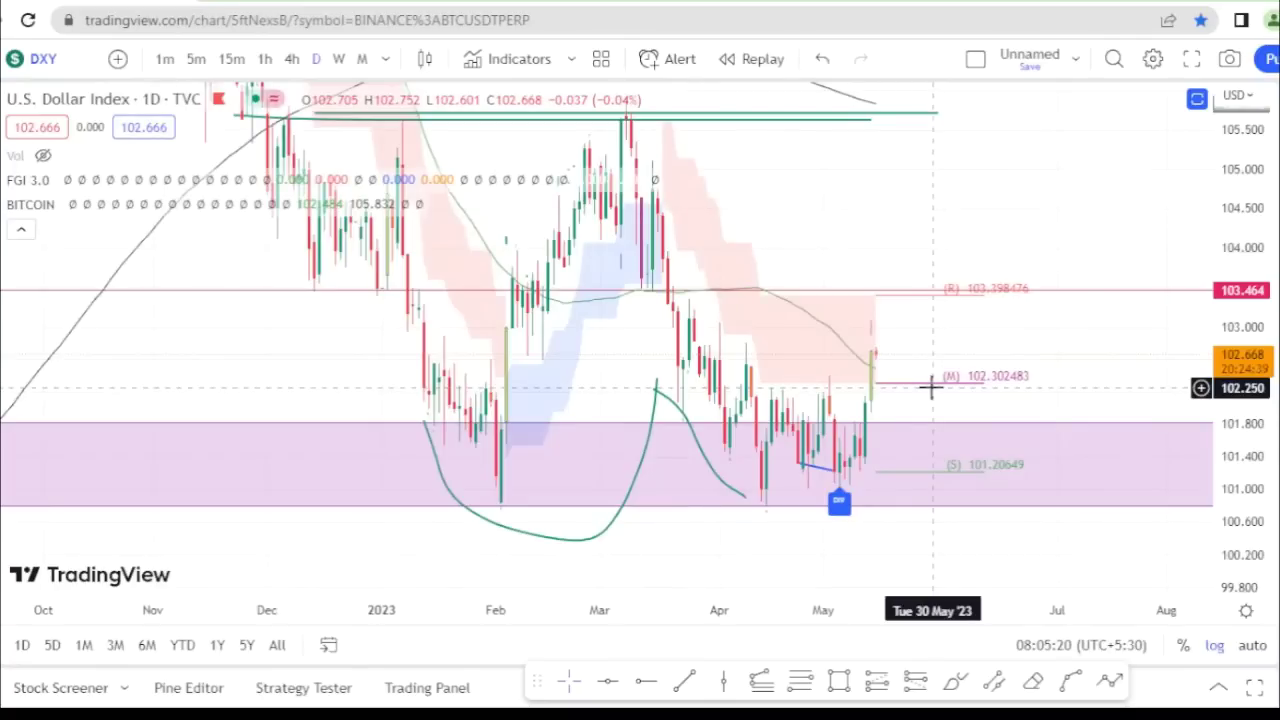
scroll(931, 387, right, 1)
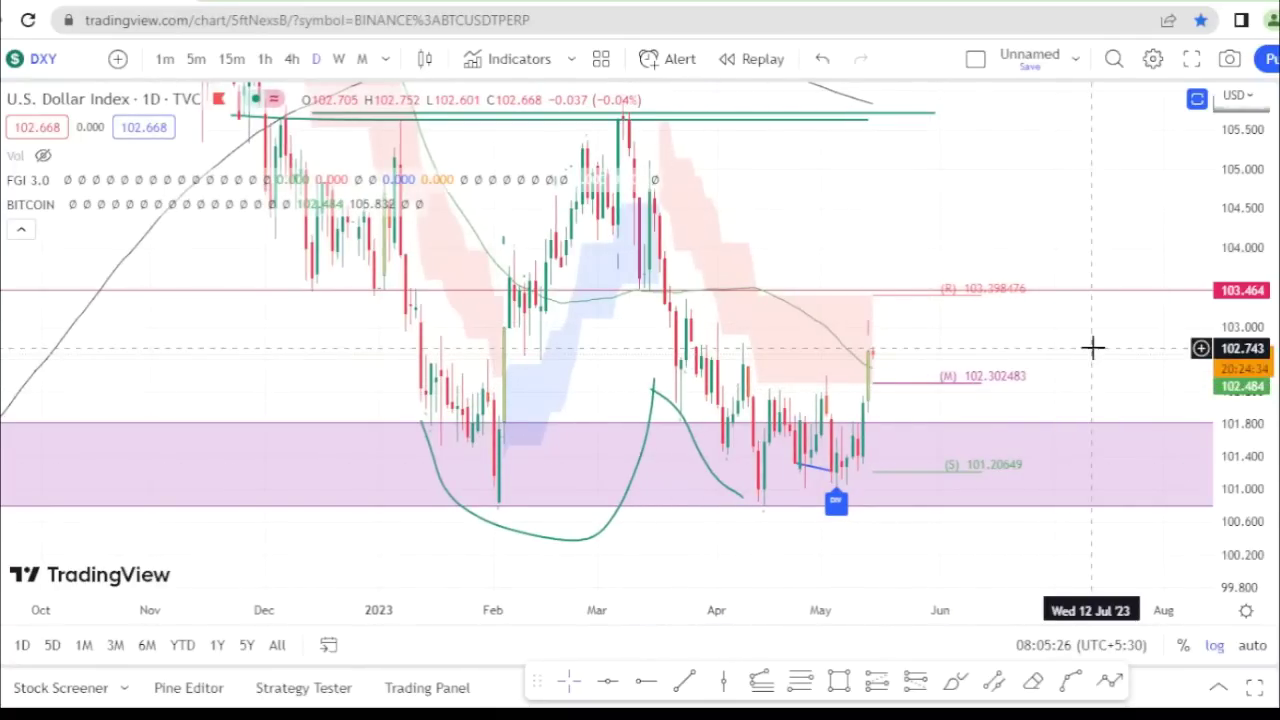
Show the watchlist and compress the daily price scale until the red supply zone above the green resistance lines is in view
drag(1055, 338, 974, 320)
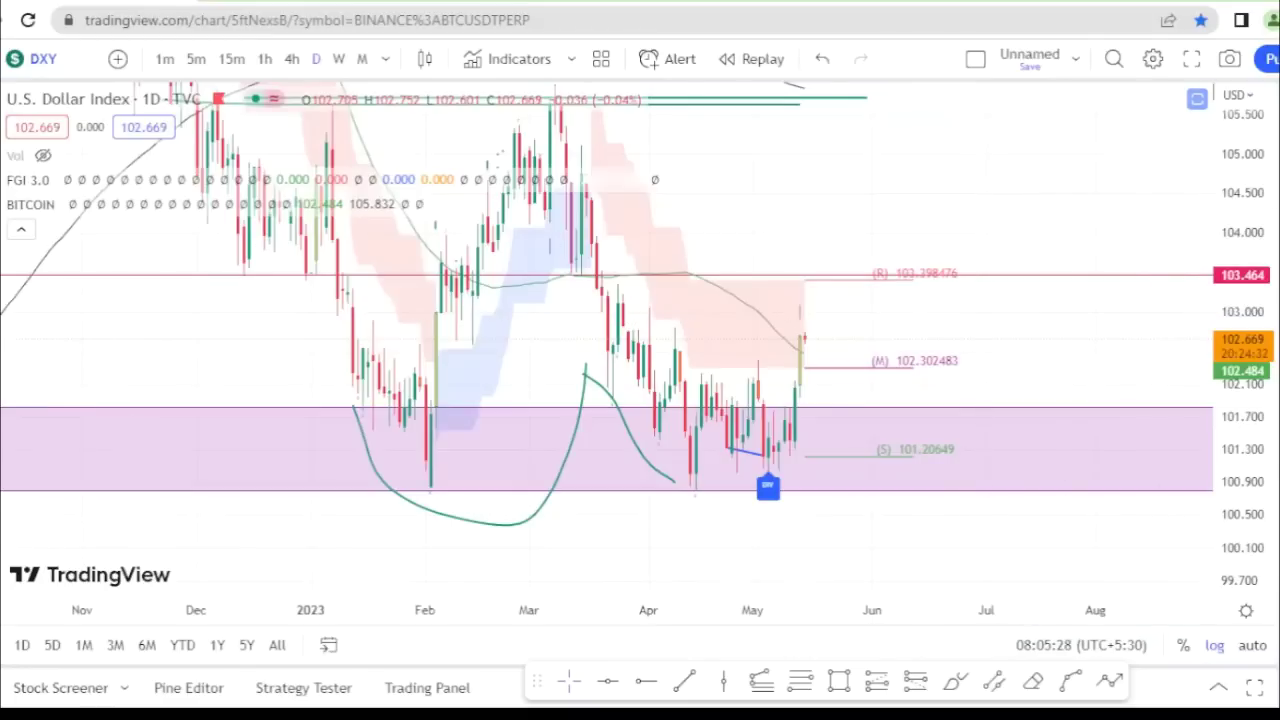
click(1266, 100)
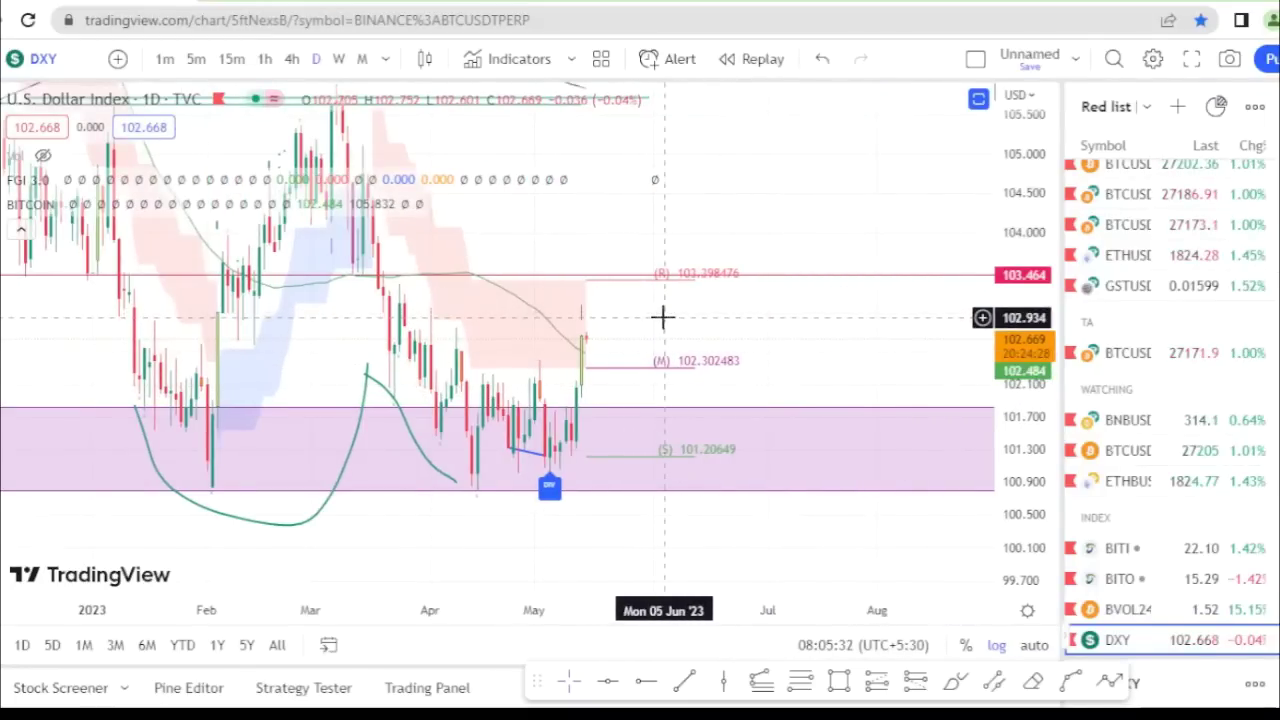
scroll(667, 330, down, 1)
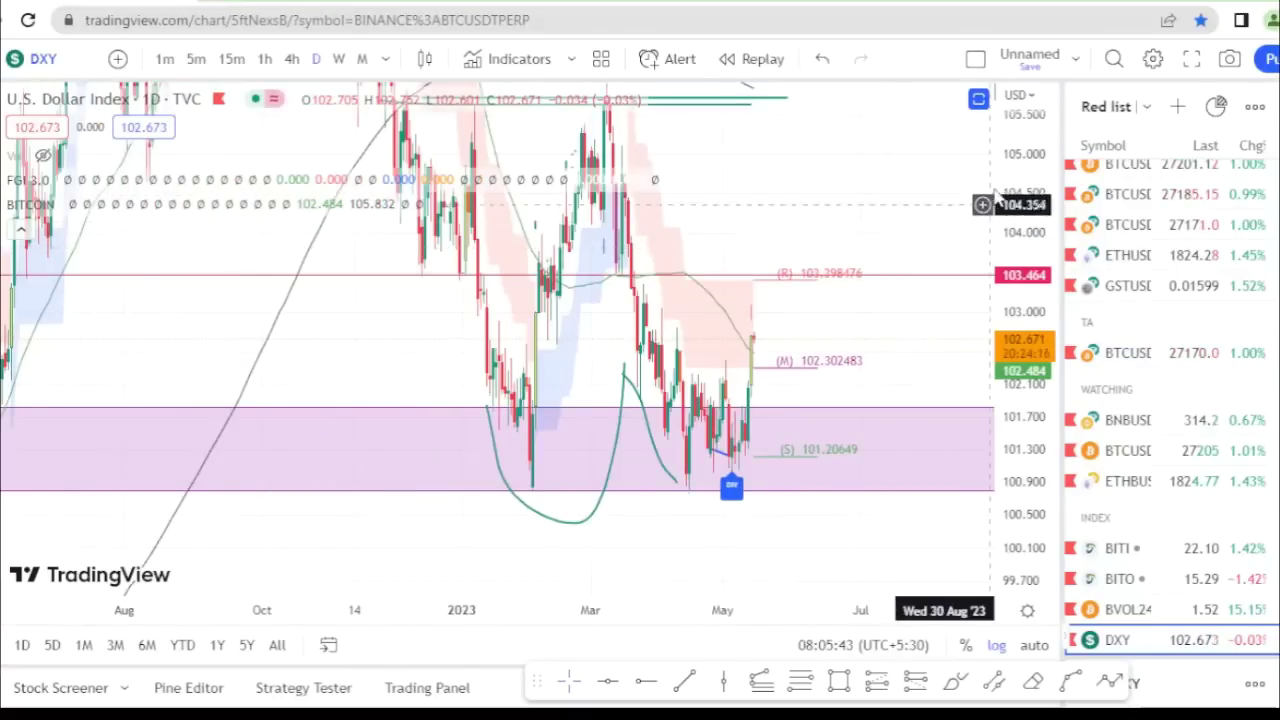
drag(1037, 128, 1037, 343)
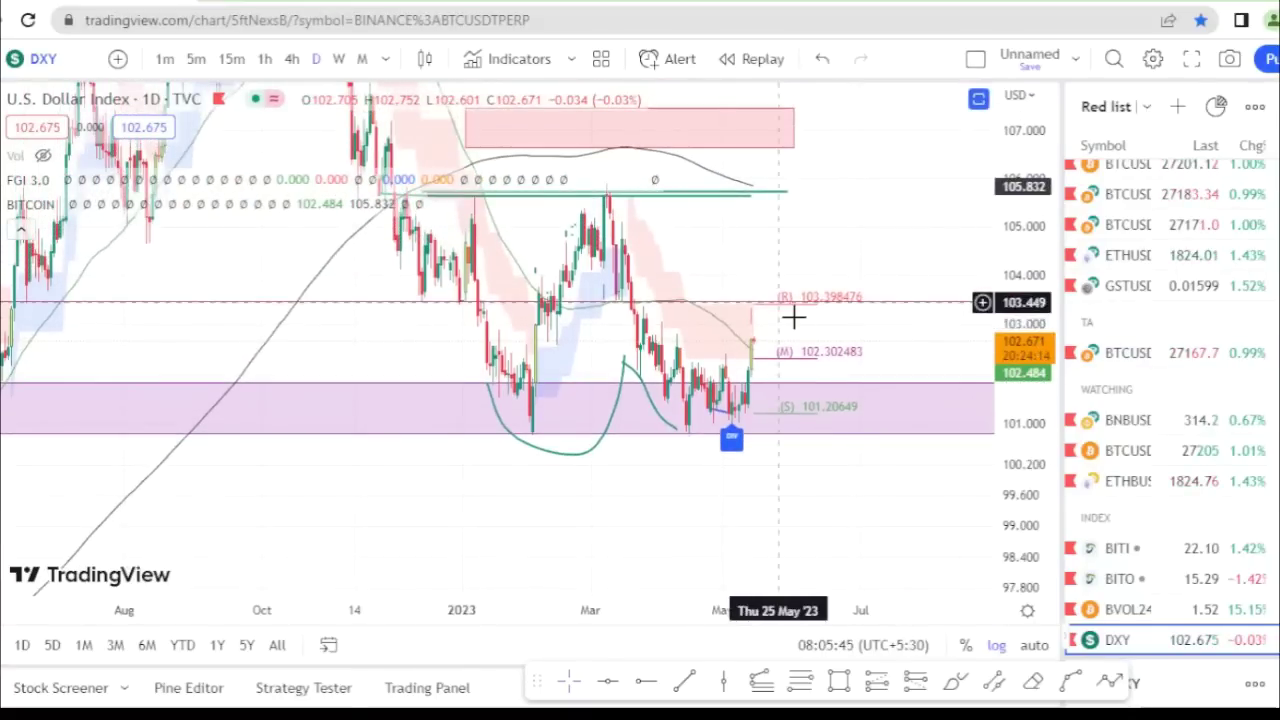
Examine the Dollar Index's daily swings between the purple support zone and the green resistance lines at close and wide range
scroll(793, 317, up, 2)
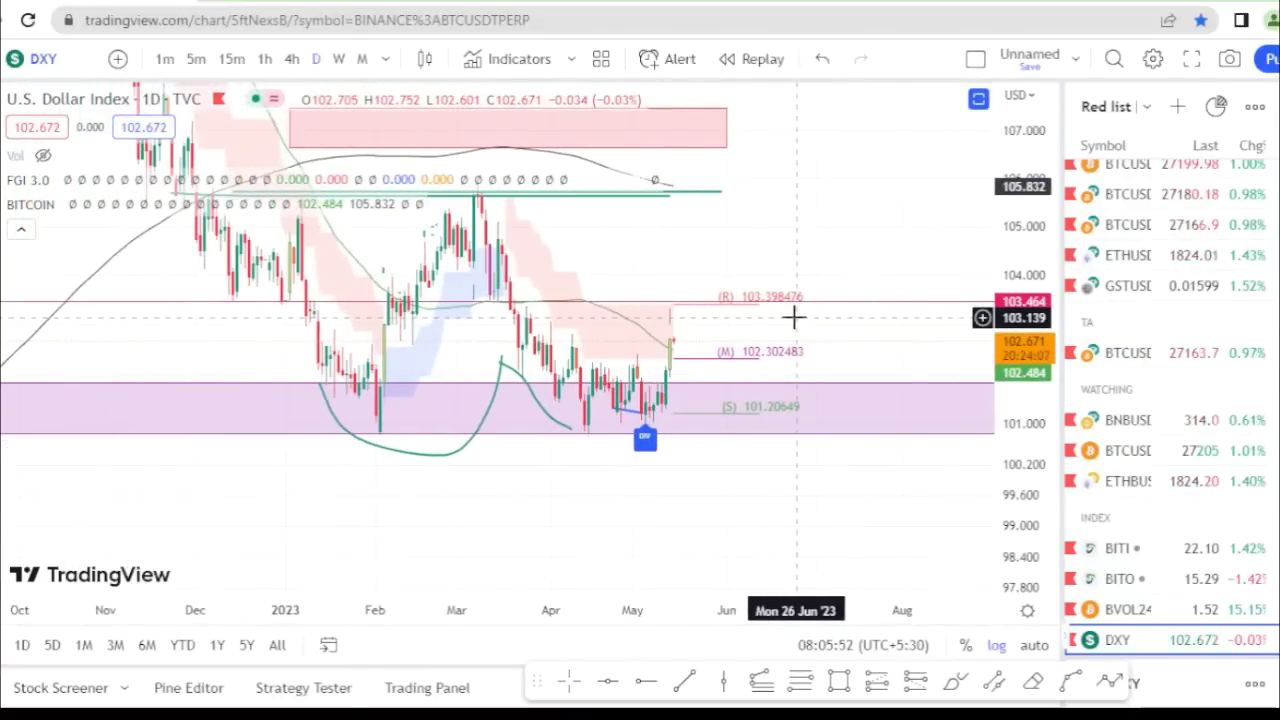
scroll(700, 360, down, 4)
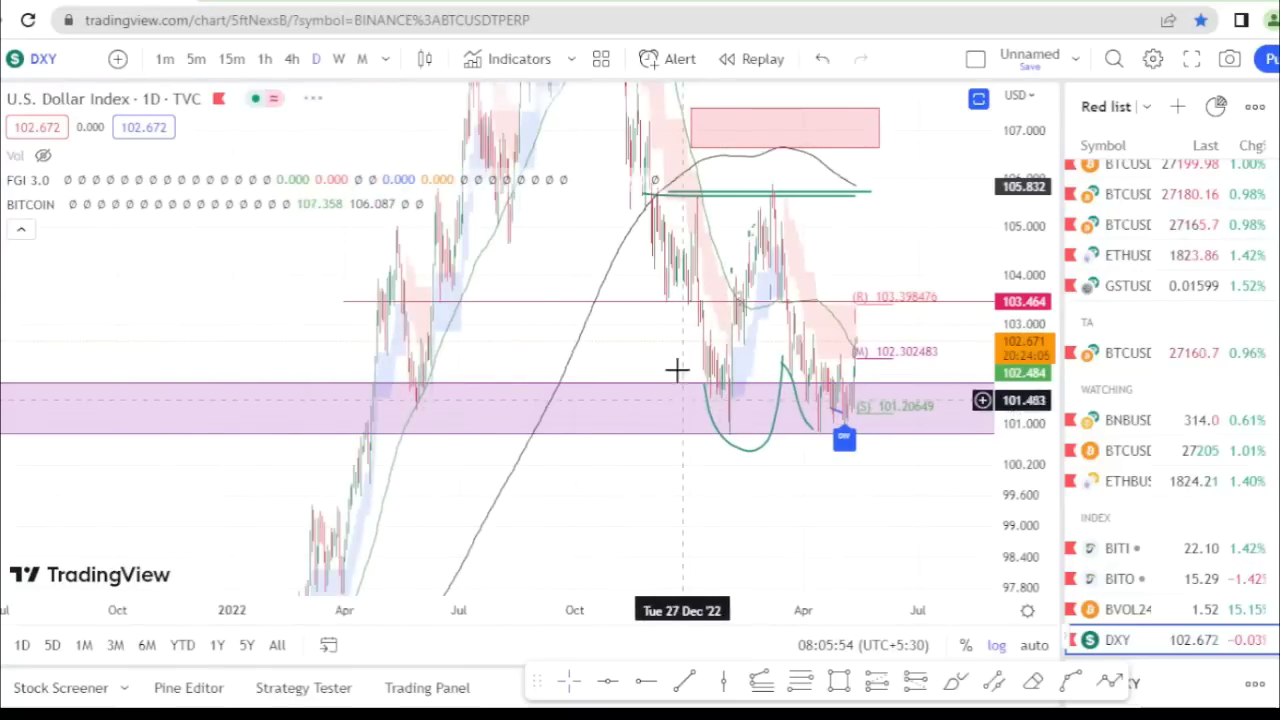
scroll(660, 172, up, 2)
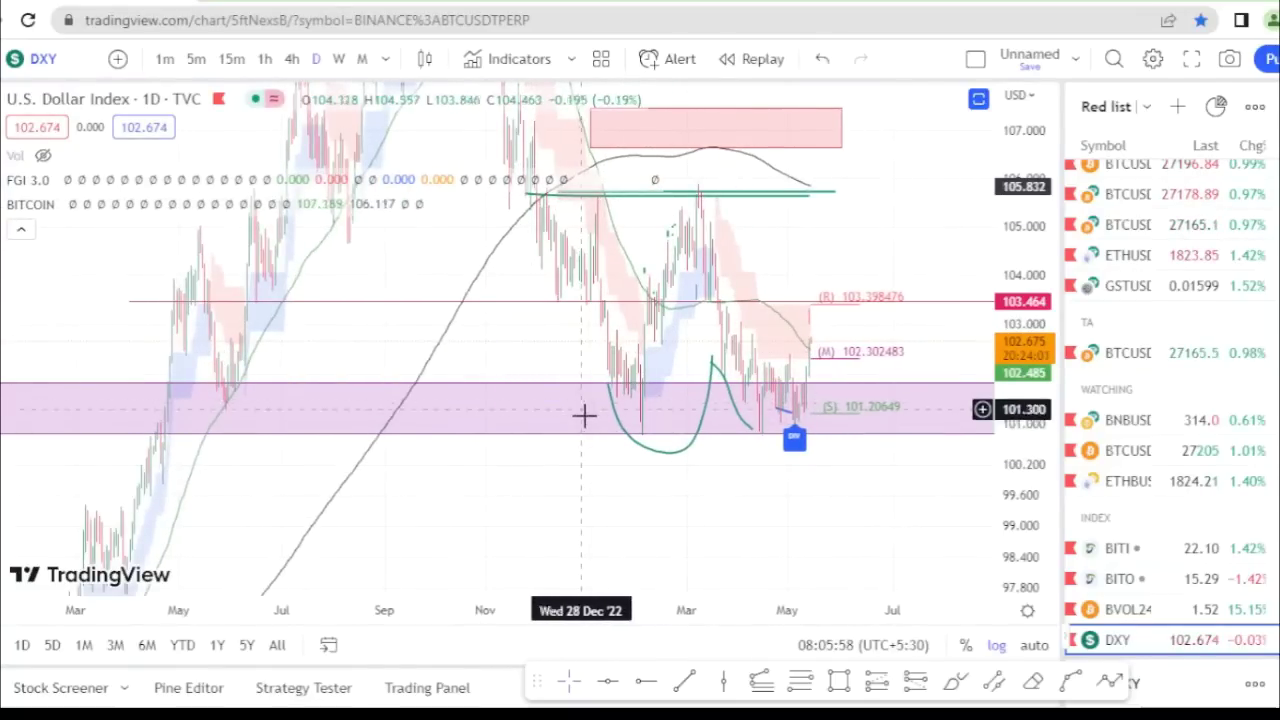
scroll(584, 415, up, 2)
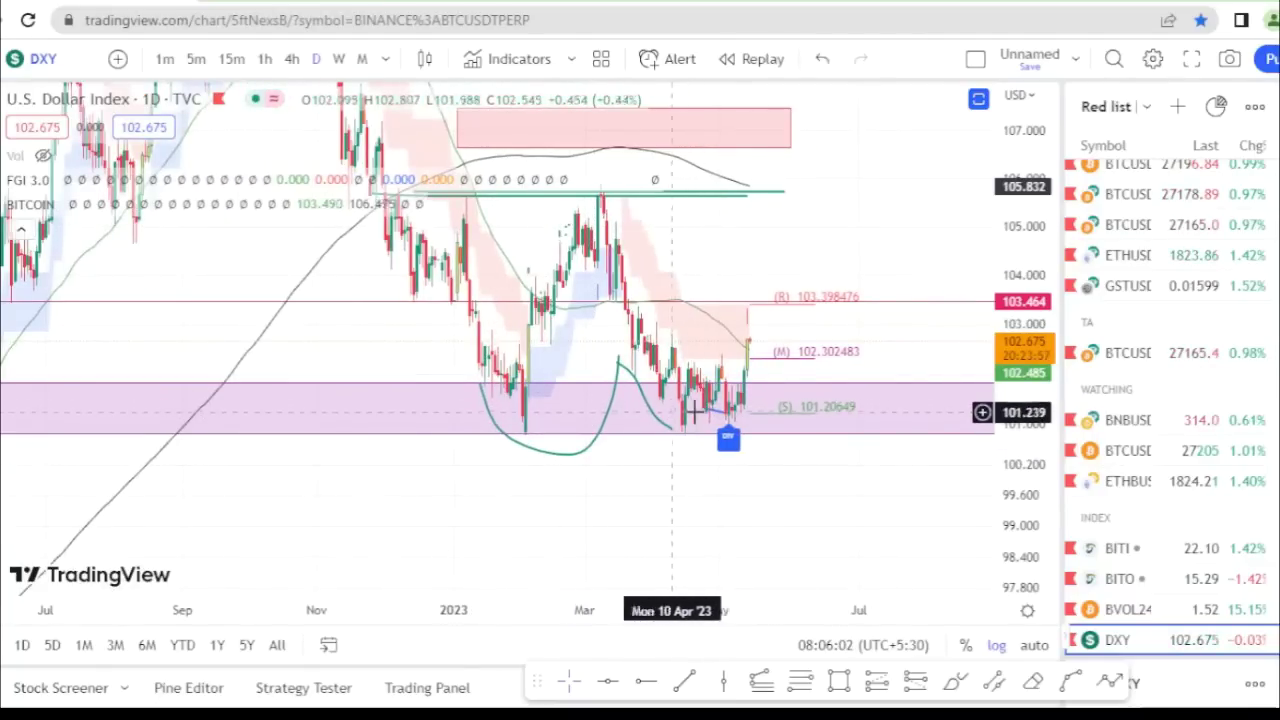
Compress the daily price scale further, bring the 2022 uptrend into view, and hide the watchlist
drag(1031, 218, 1031, 357)
scroll(677, 420, down, 3)
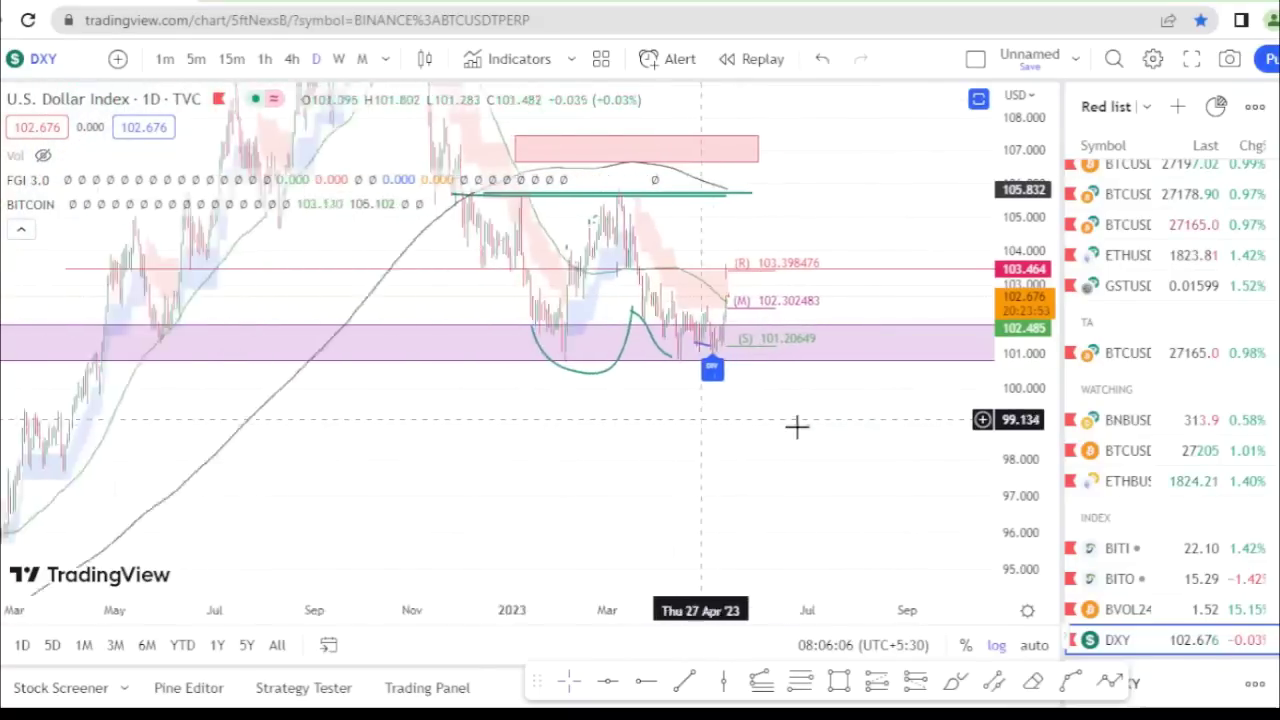
scroll(820, 427, down, 2)
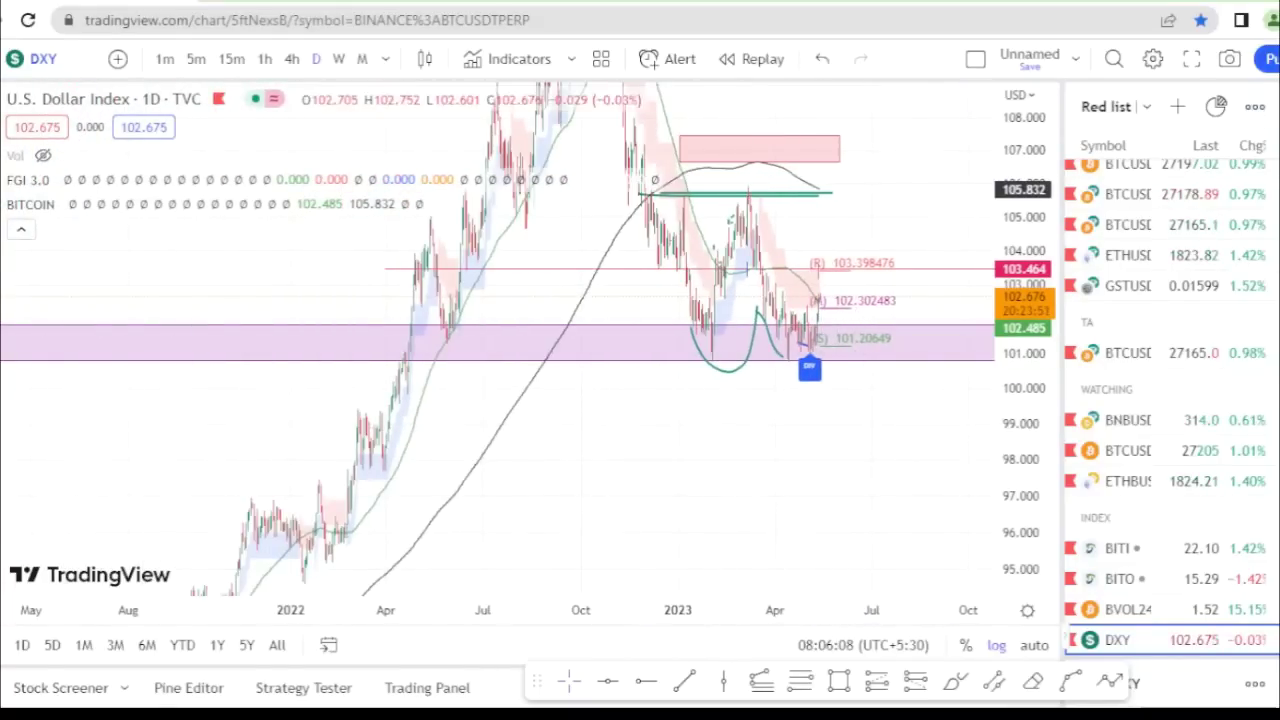
click(1275, 106)
Examine the curved bottom pattern and the divergence marker at the purple support zone against the R, M and S pivot levels
scroll(1041, 380, up, 3)
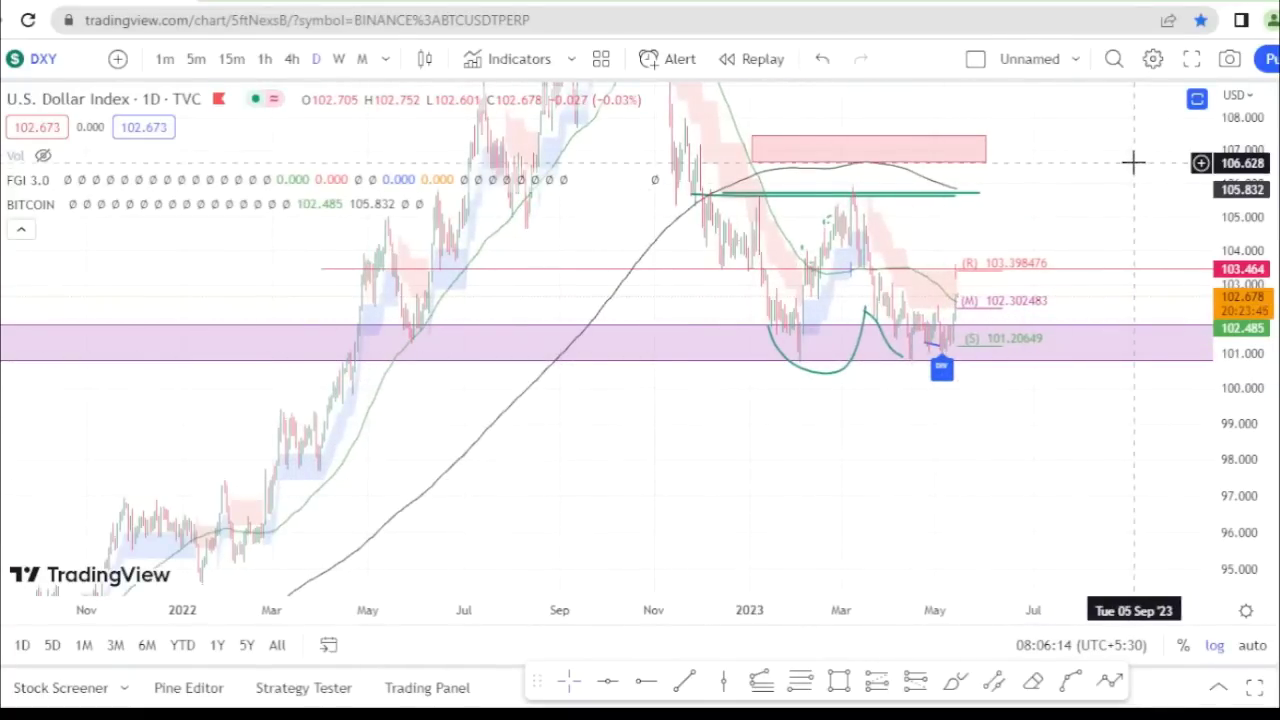
scroll(1037, 177, up, 3)
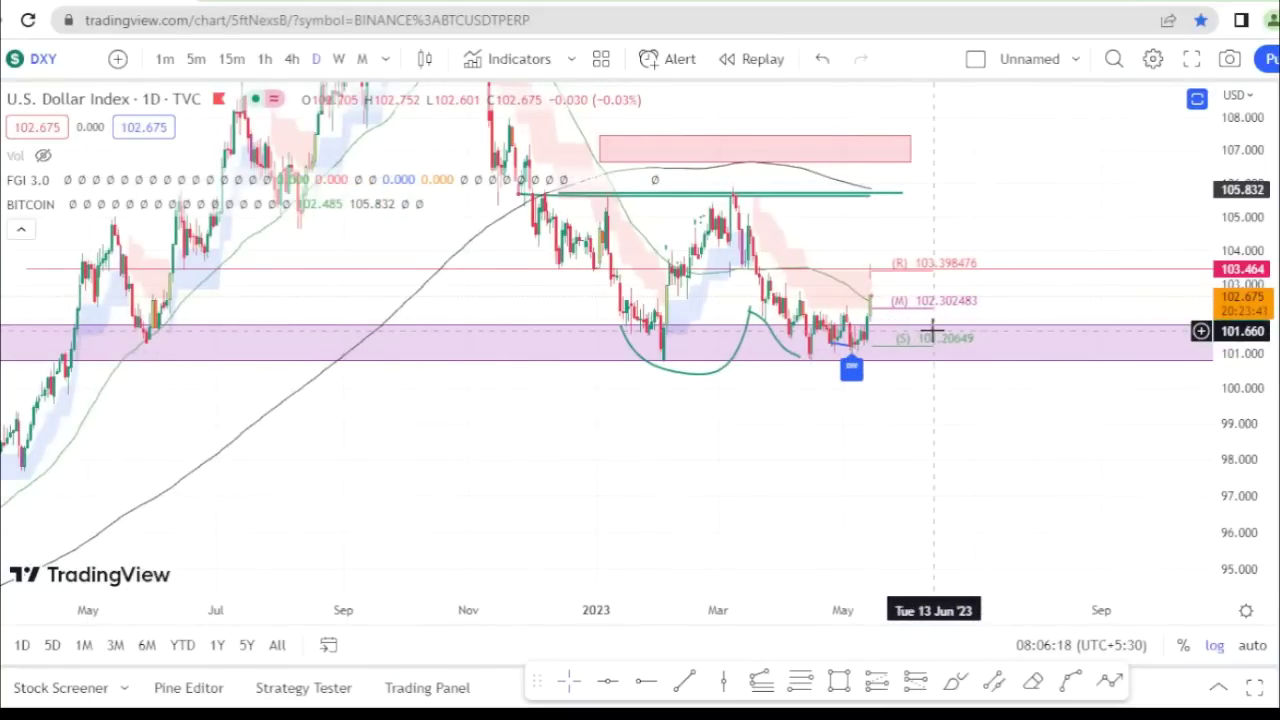
scroll(969, 460, up, 2)
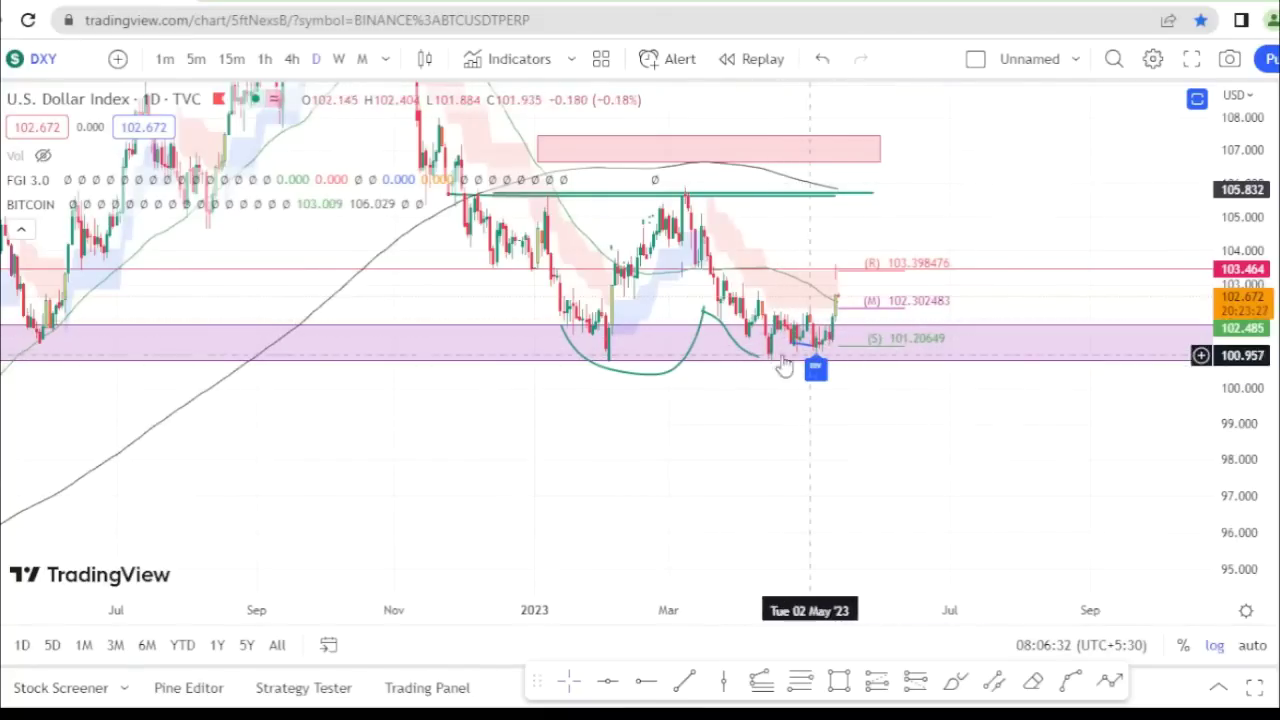
scroll(1008, 406, down, 3)
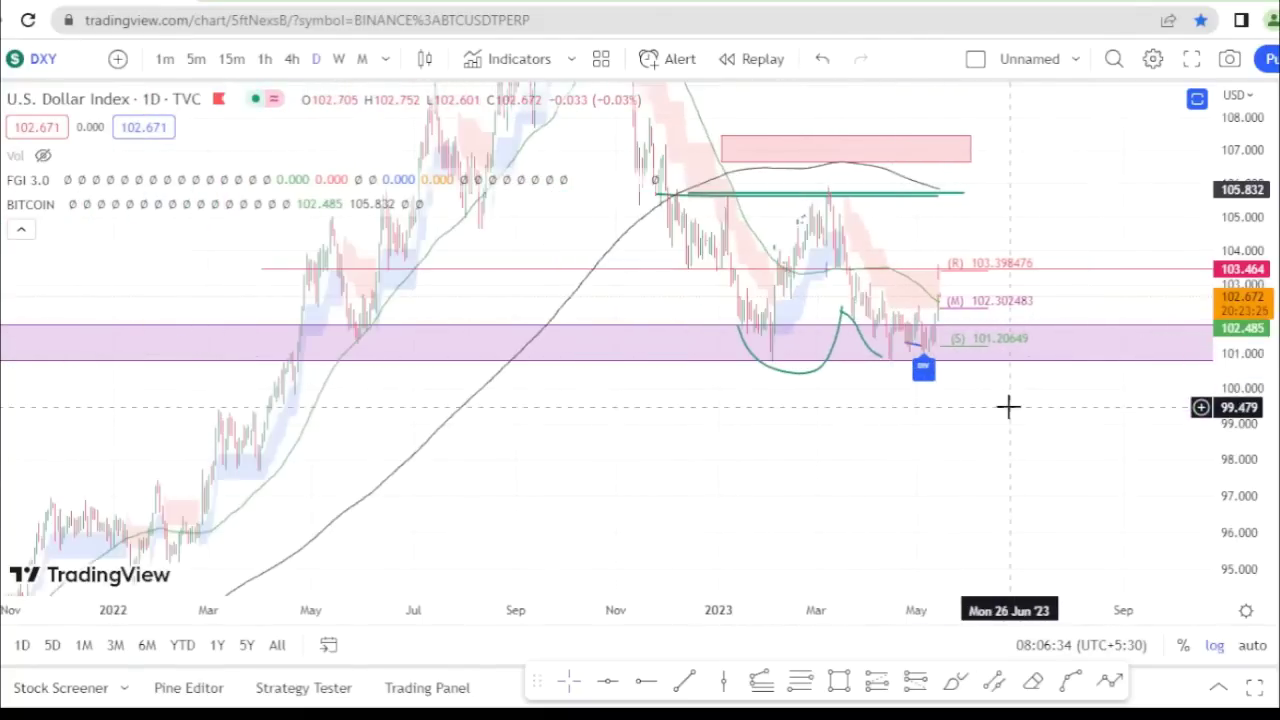
scroll(1008, 406, up, 1)
scroll(1008, 406, down, 2)
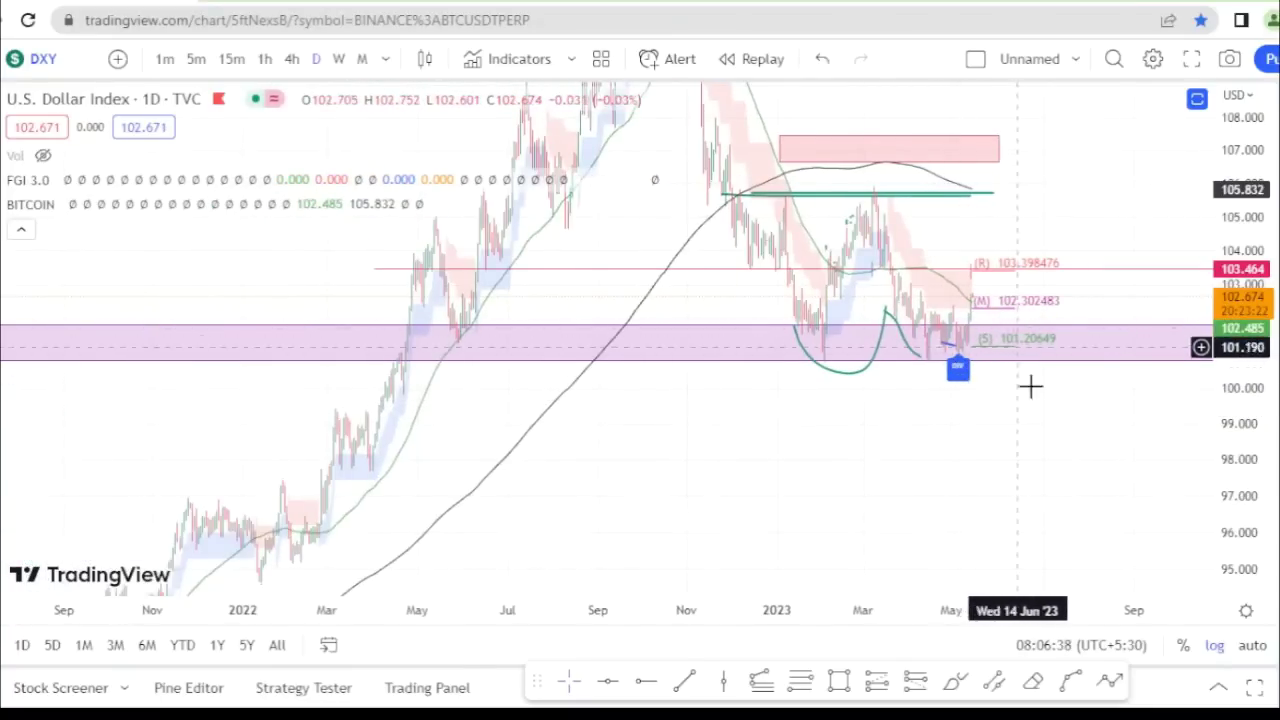
drag(1034, 409, 934, 418)
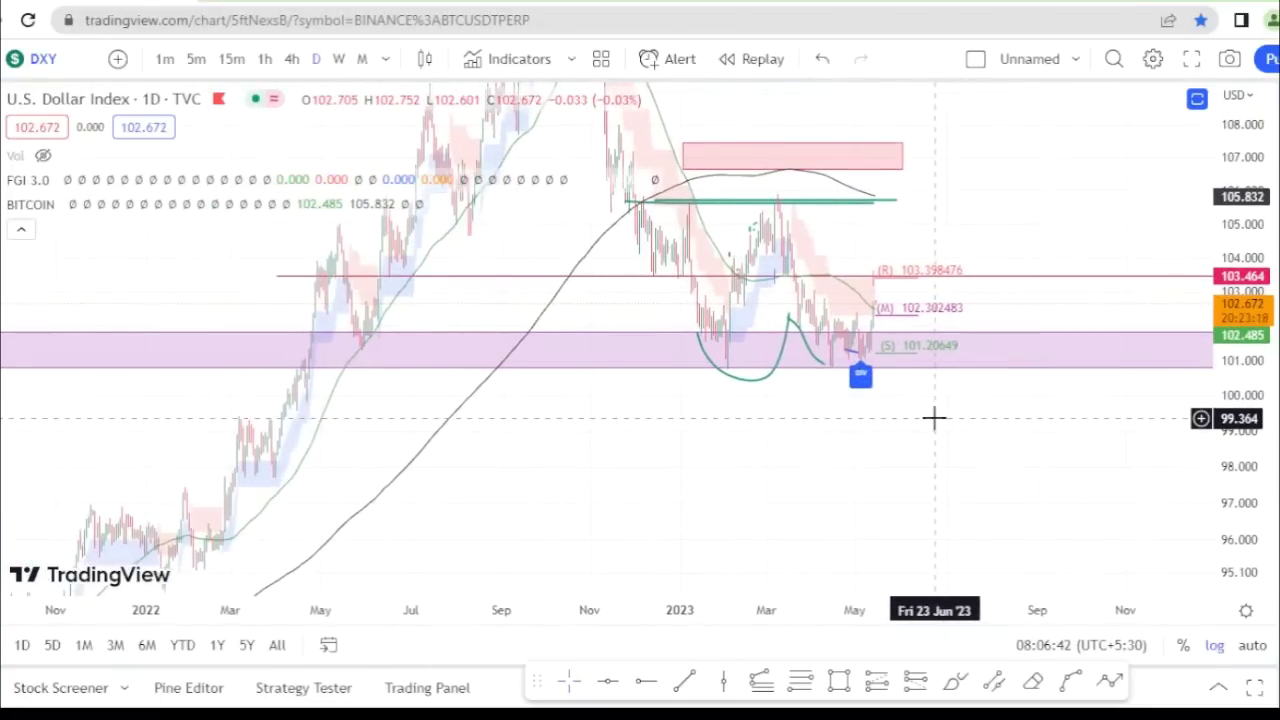
scroll(934, 418, up, 3)
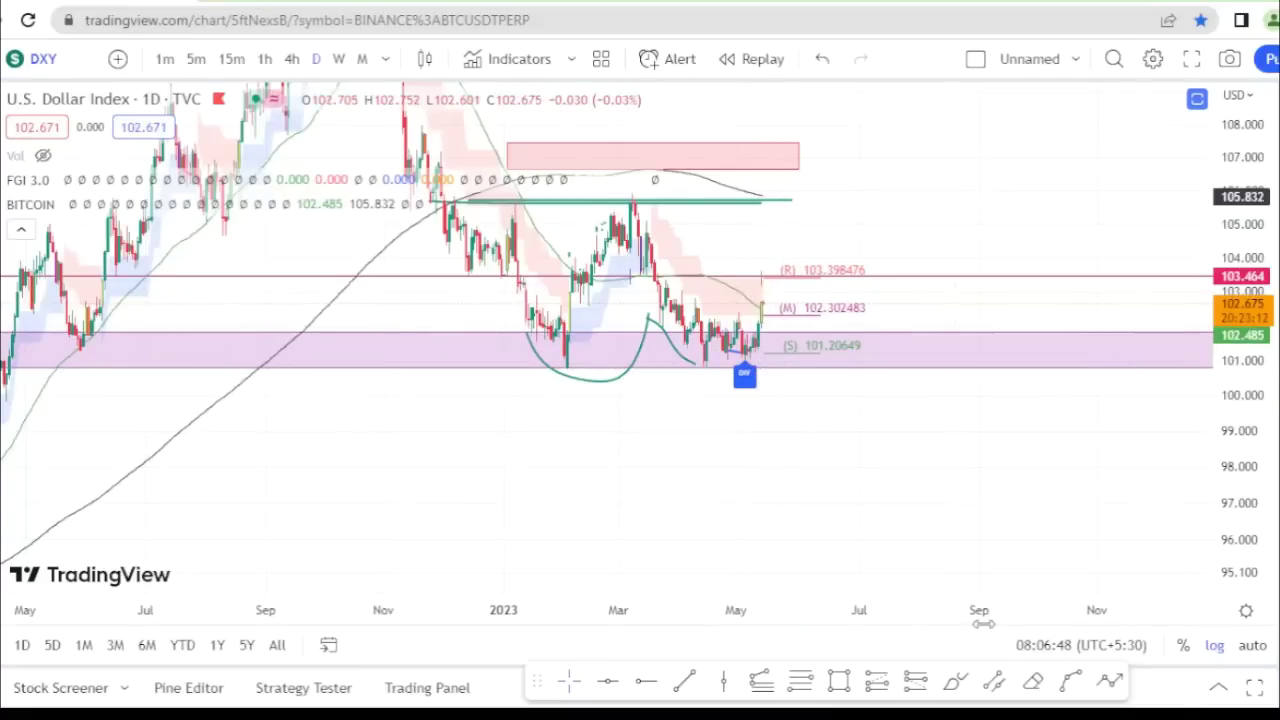
scroll(846, 429, down, 4)
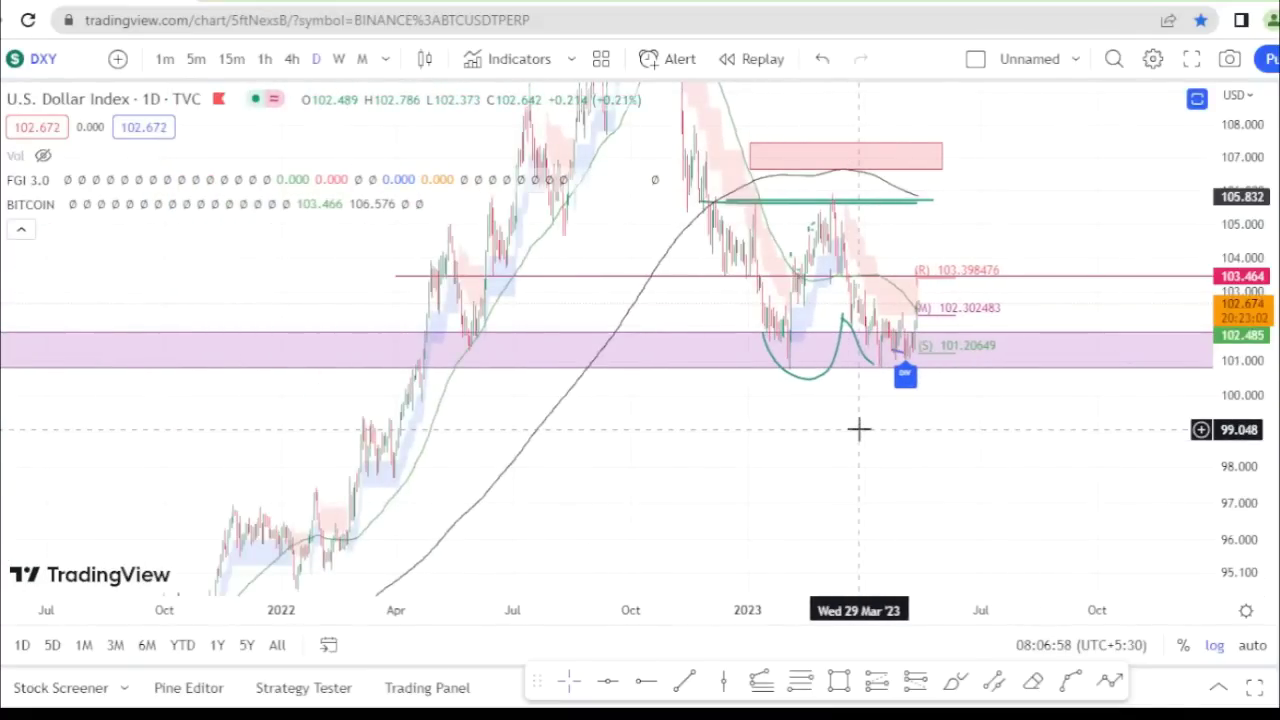
scroll(858, 429, up, 3)
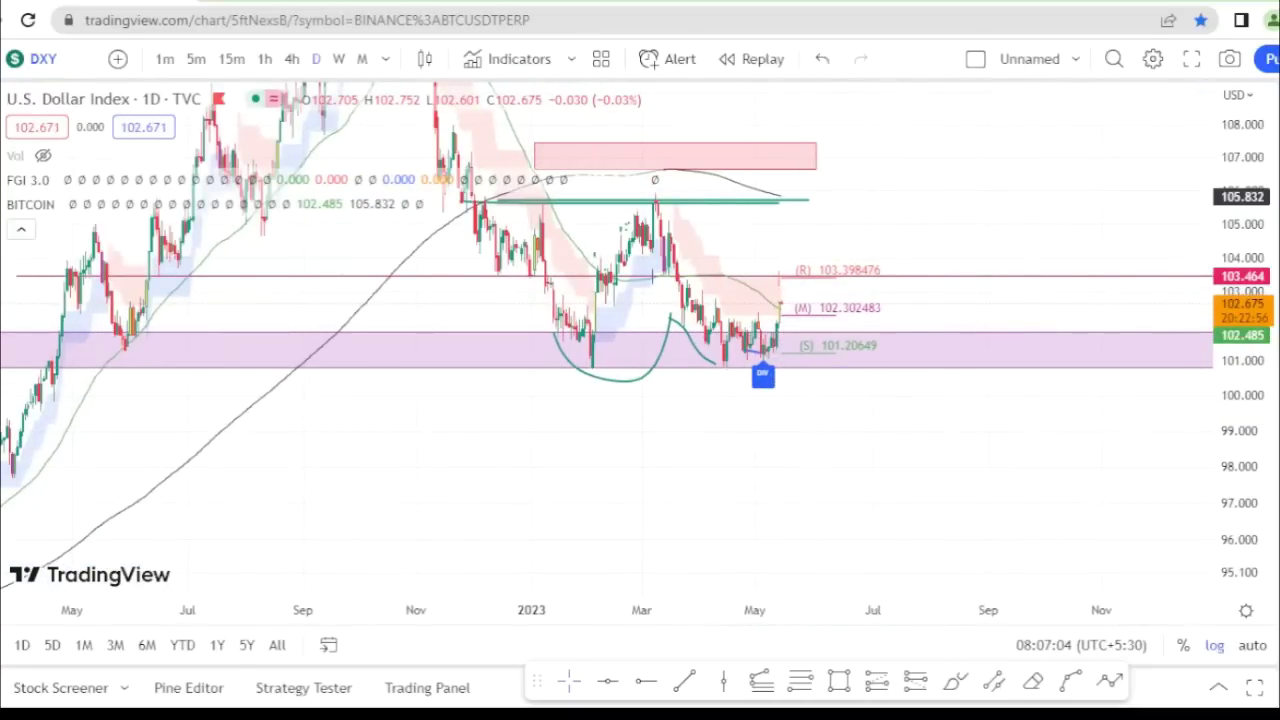
Compress the price scale and shift the chart to examine the decline from the 2022 peak and the red supply zone
drag(1244, 133, 1244, 198)
drag(1014, 205, 1014, 278)
scroll(1014, 278, down, 4)
scroll(1014, 278, up, 3)
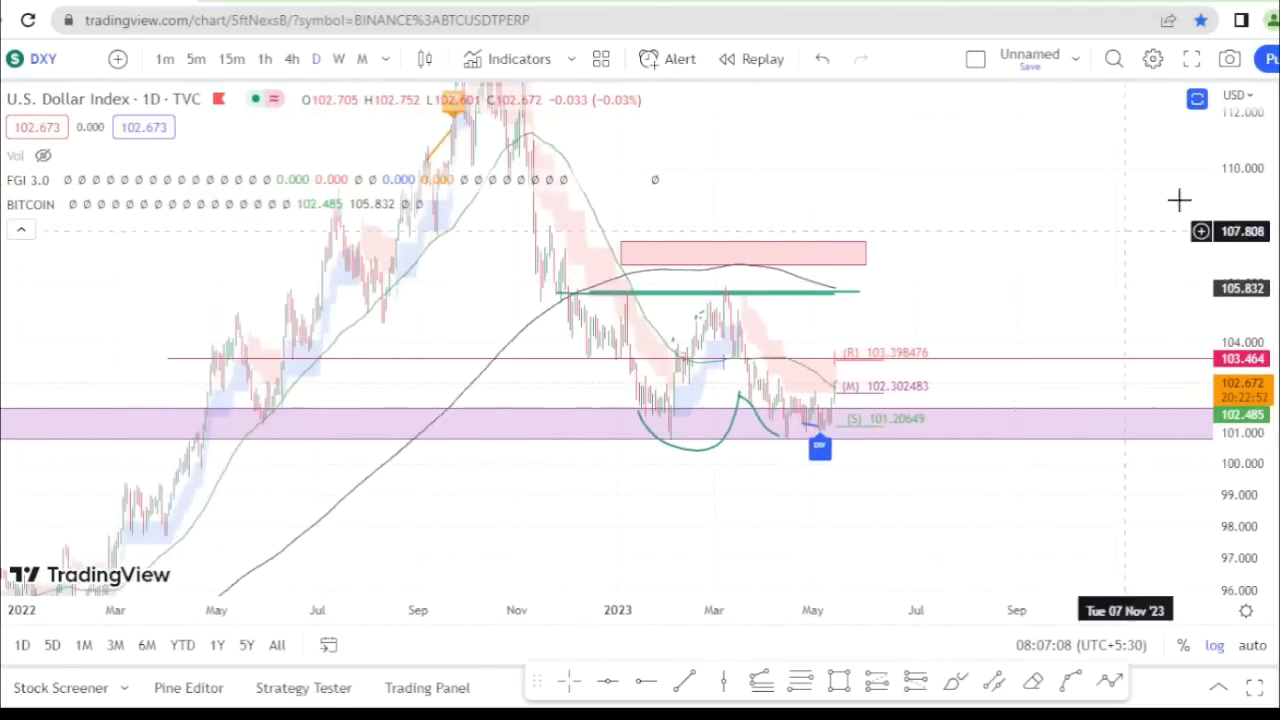